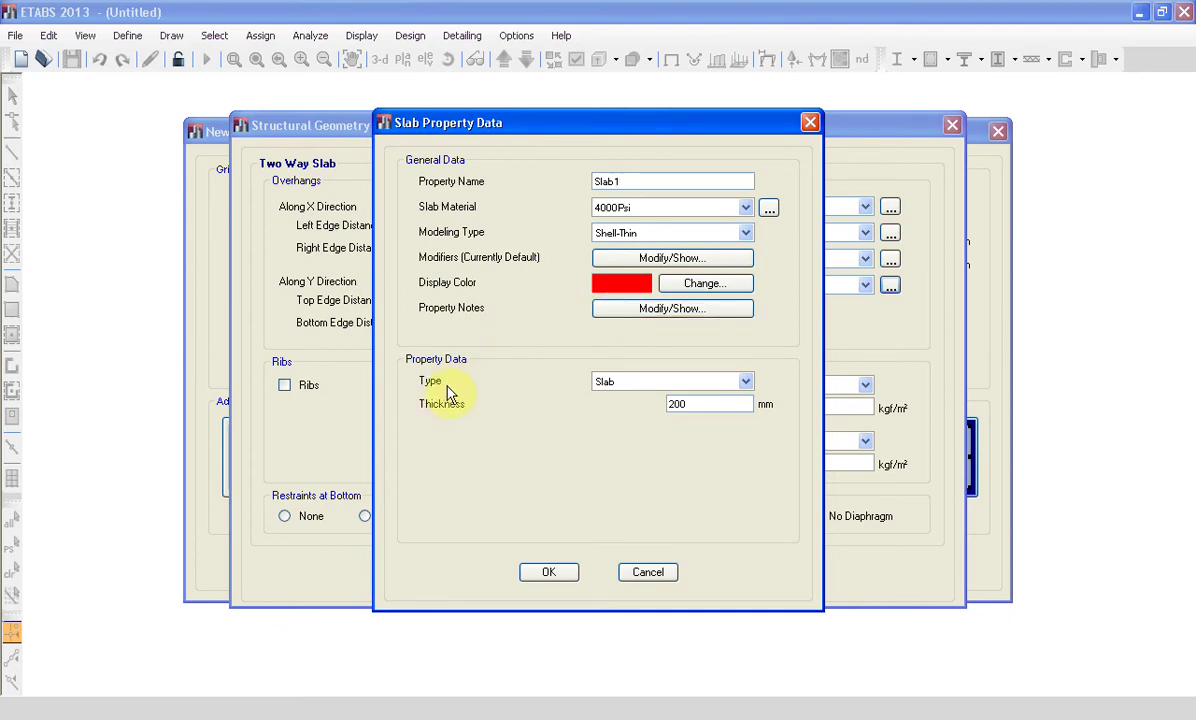
Set the thickness of the Slab1 property to 150 mm and accept the slab properties.
drag(700, 405, 655, 405)
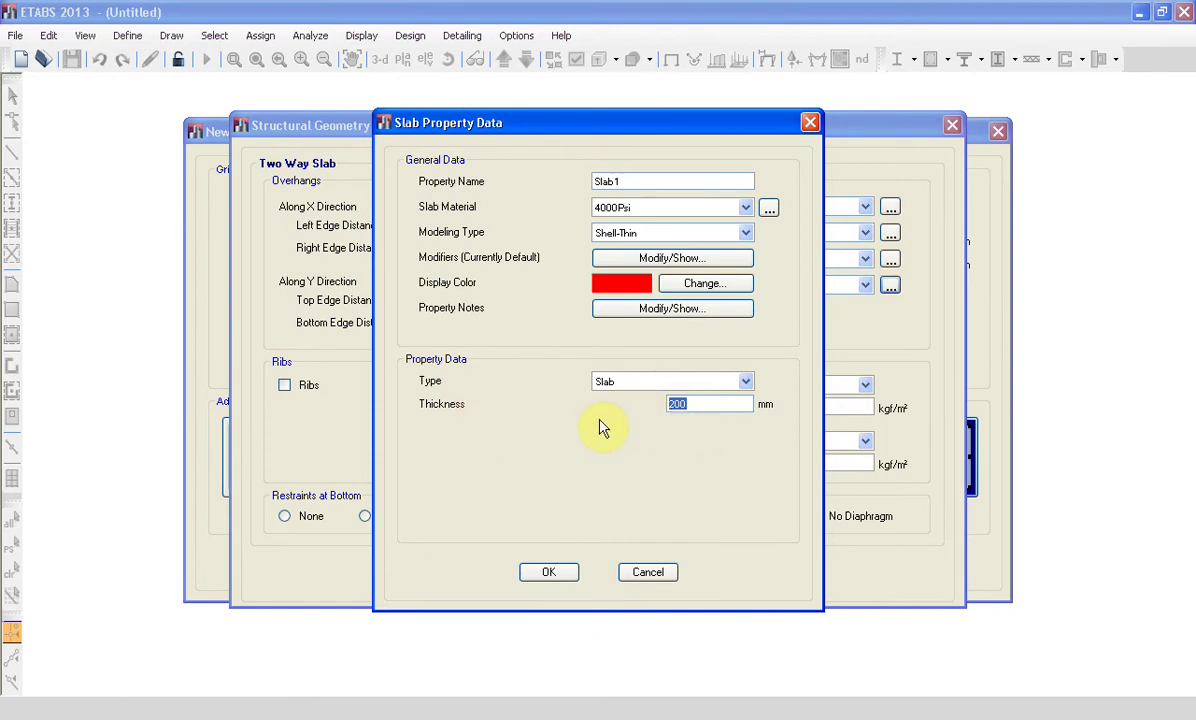
text(150)
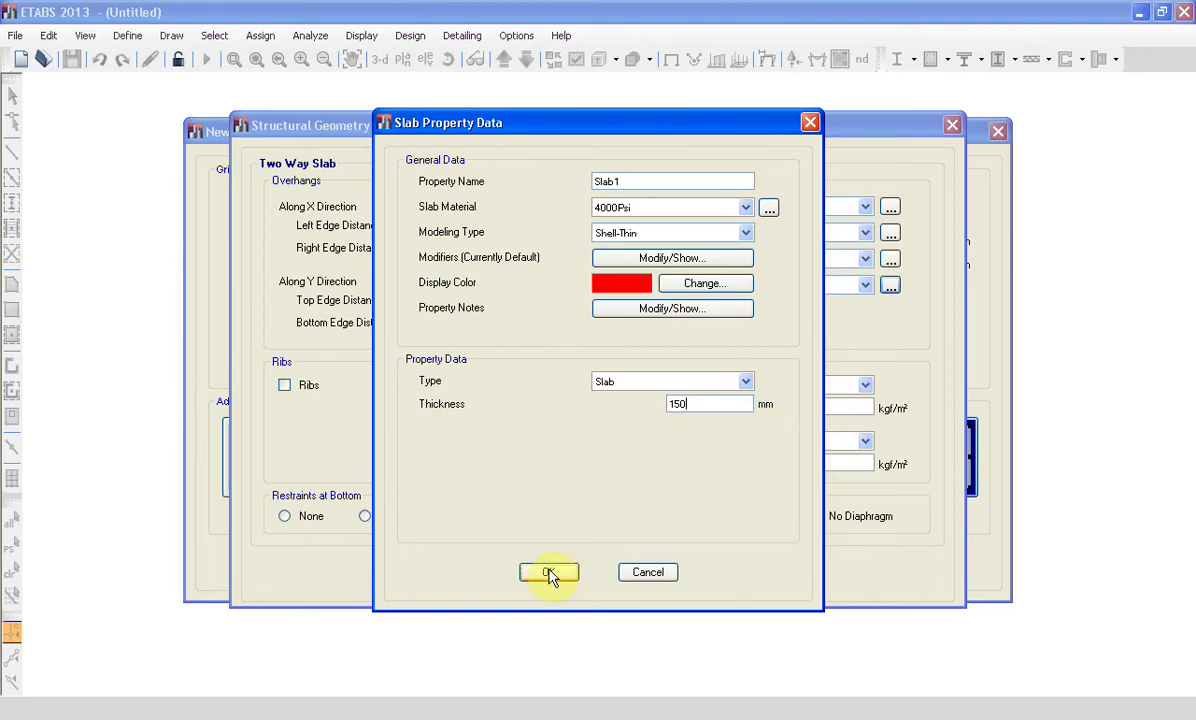
click(548, 573)
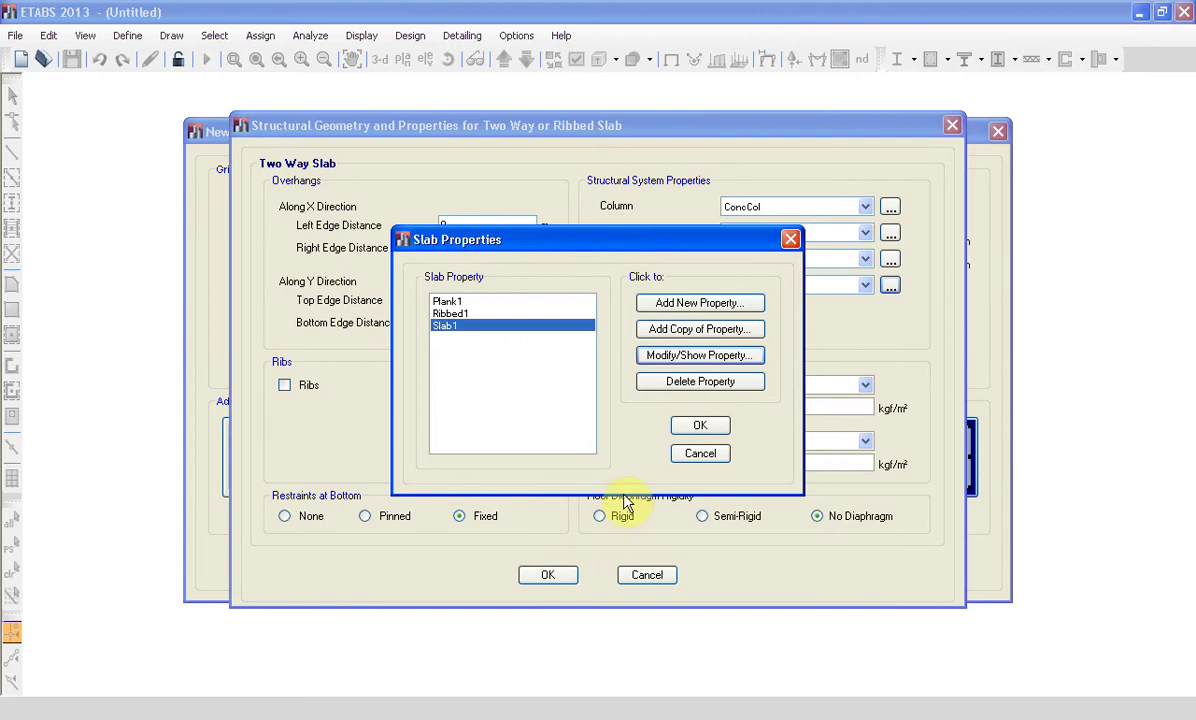
click(688, 428)
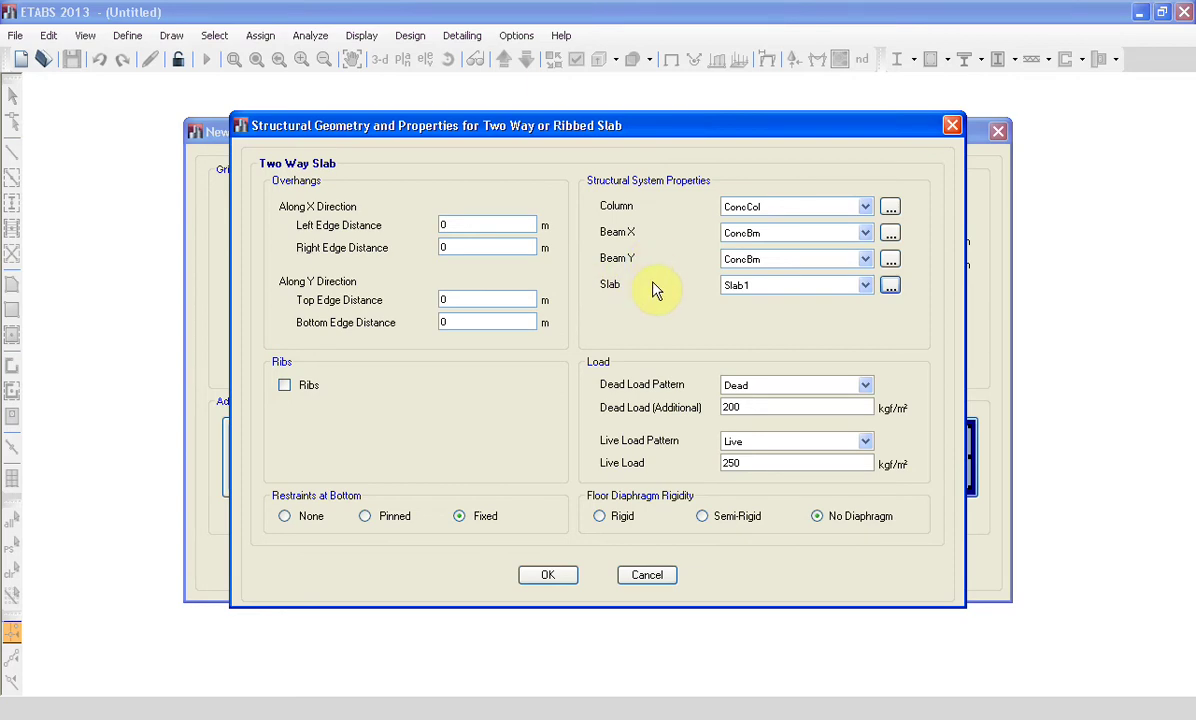
Accept the slab system settings and generate the 10-story building model from the Two Way or Ribbed Slab template.
click(548, 575)
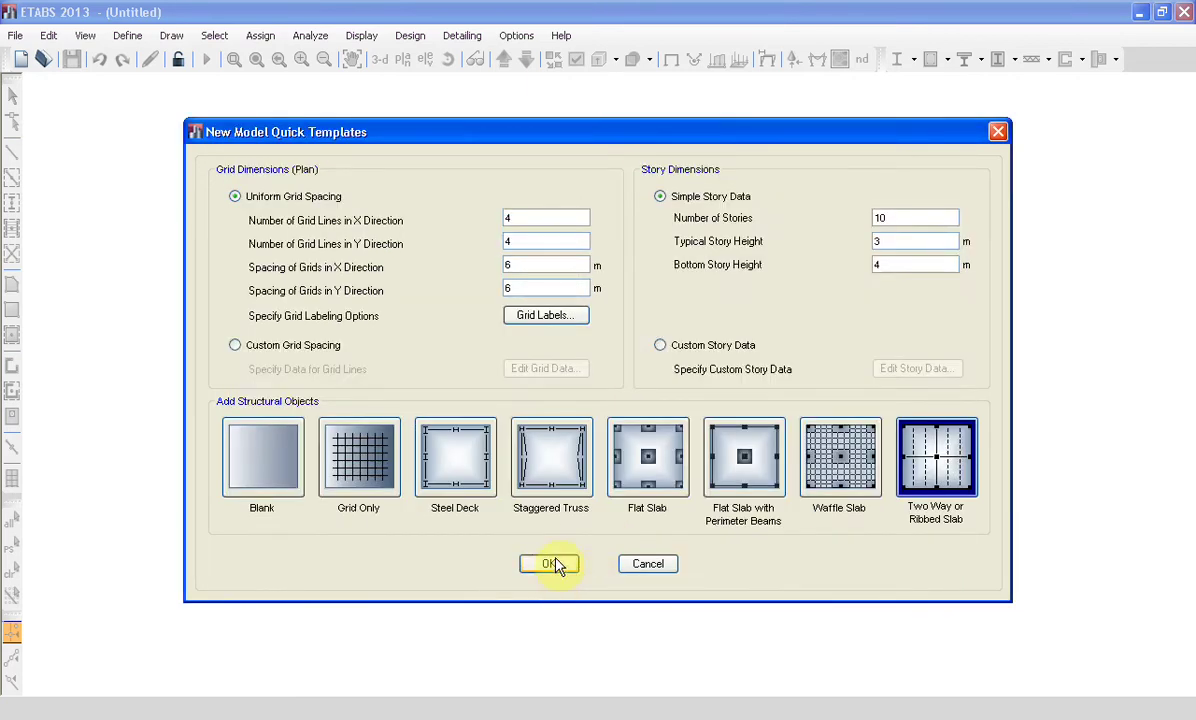
click(552, 567)
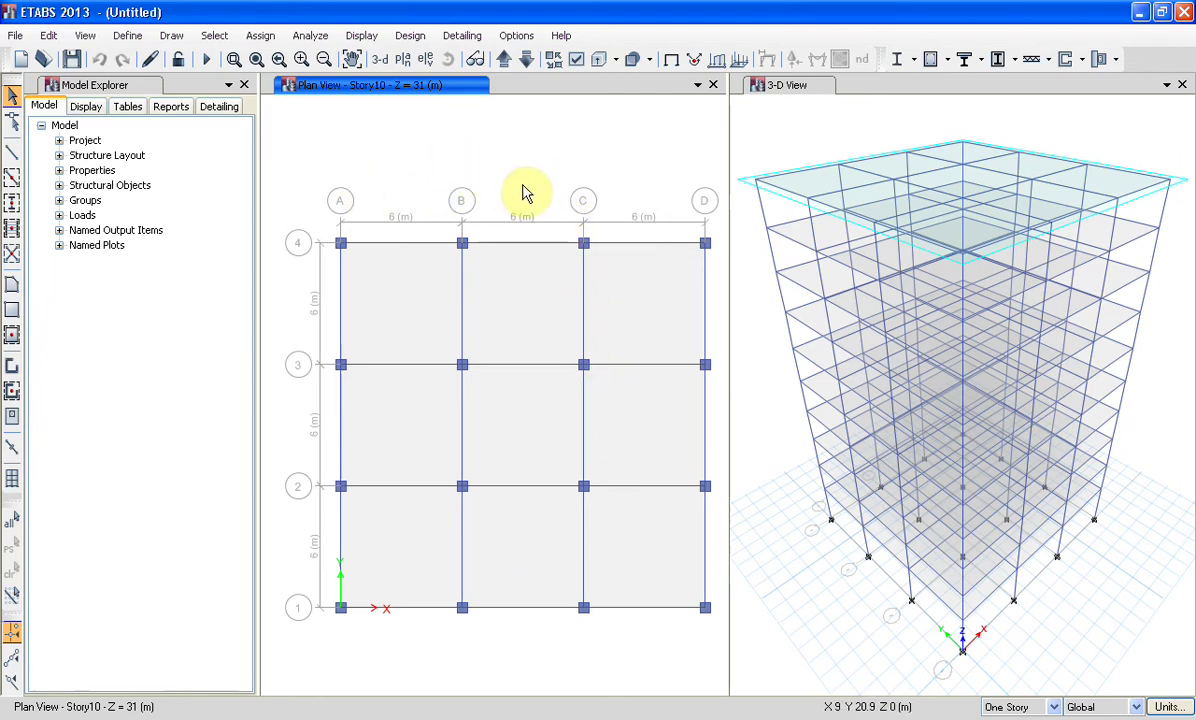
drag(518, 182, 507, 187)
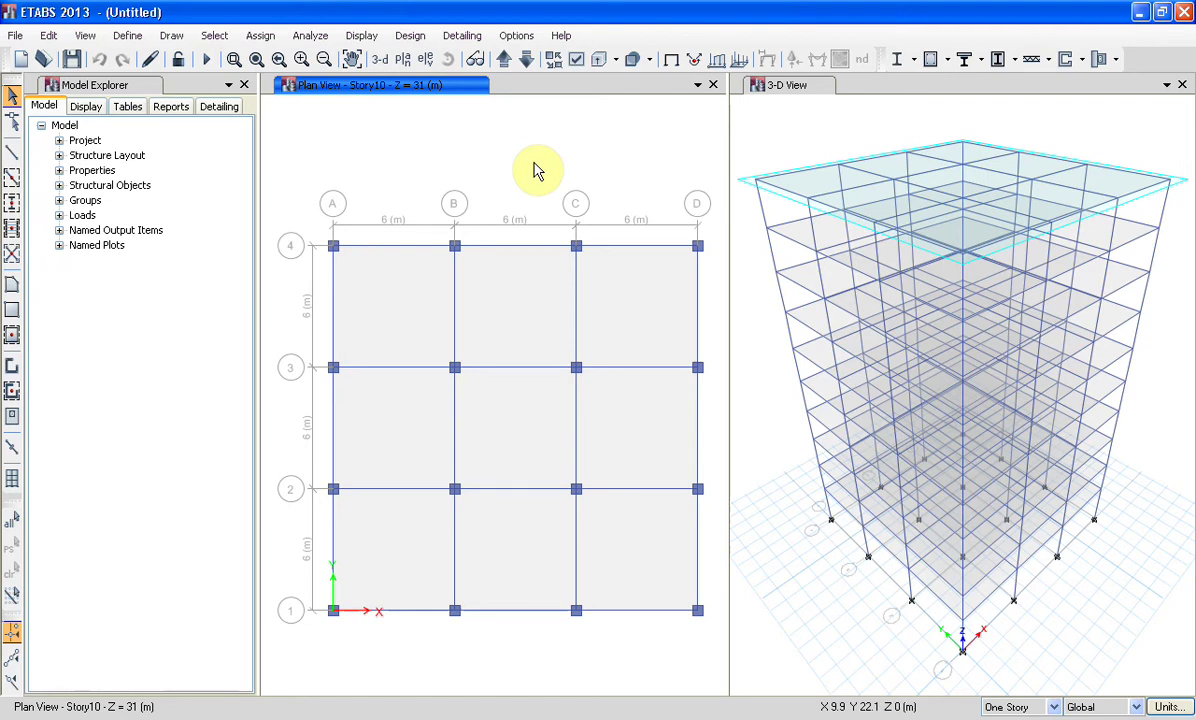
Set the force unit of Force/Length to kgf in the display units.
click(518, 36)
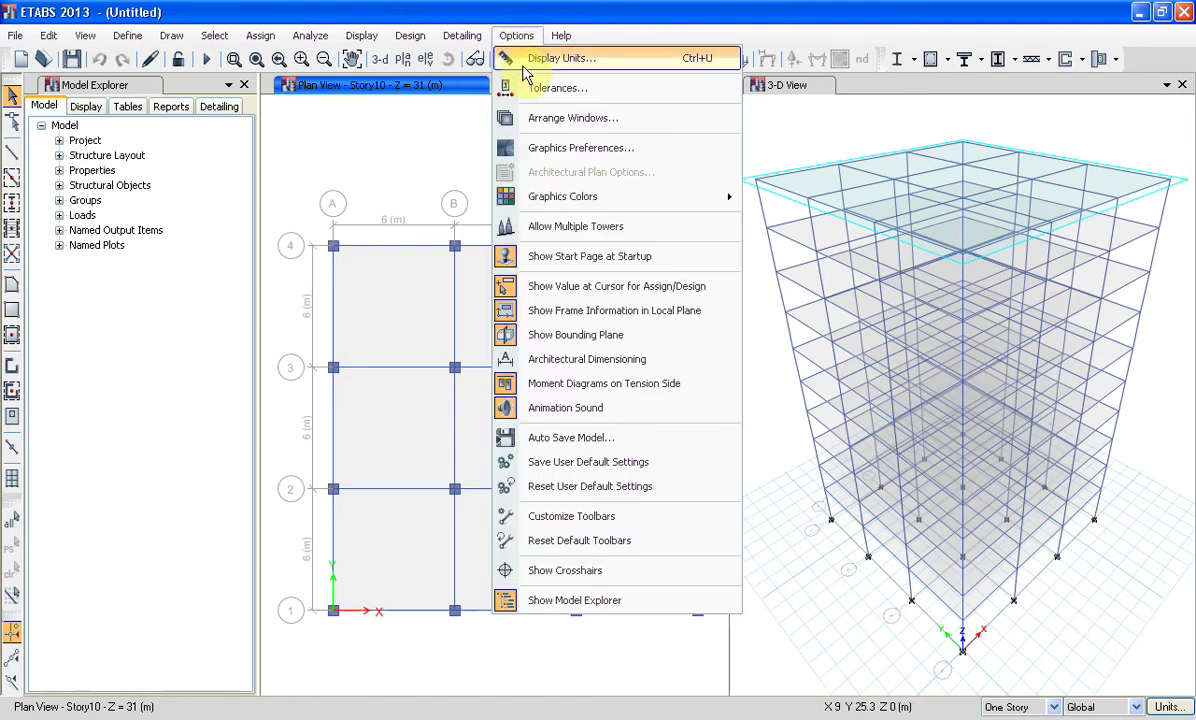
click(515, 53)
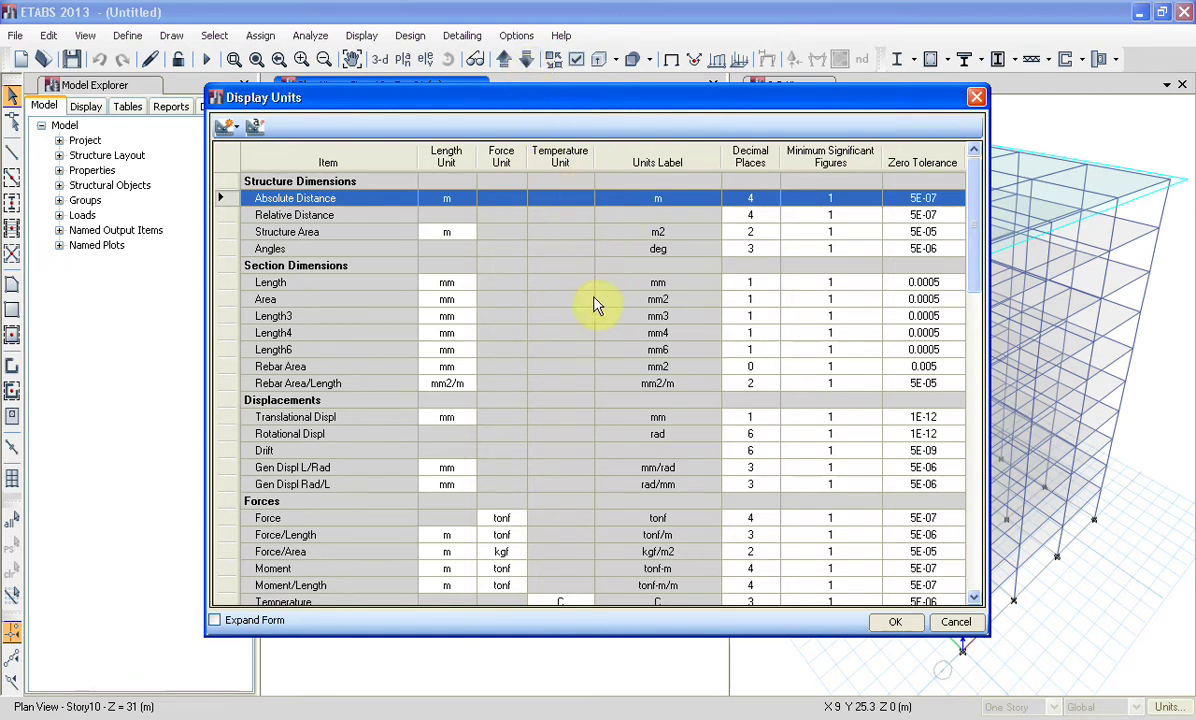
click(510, 537)
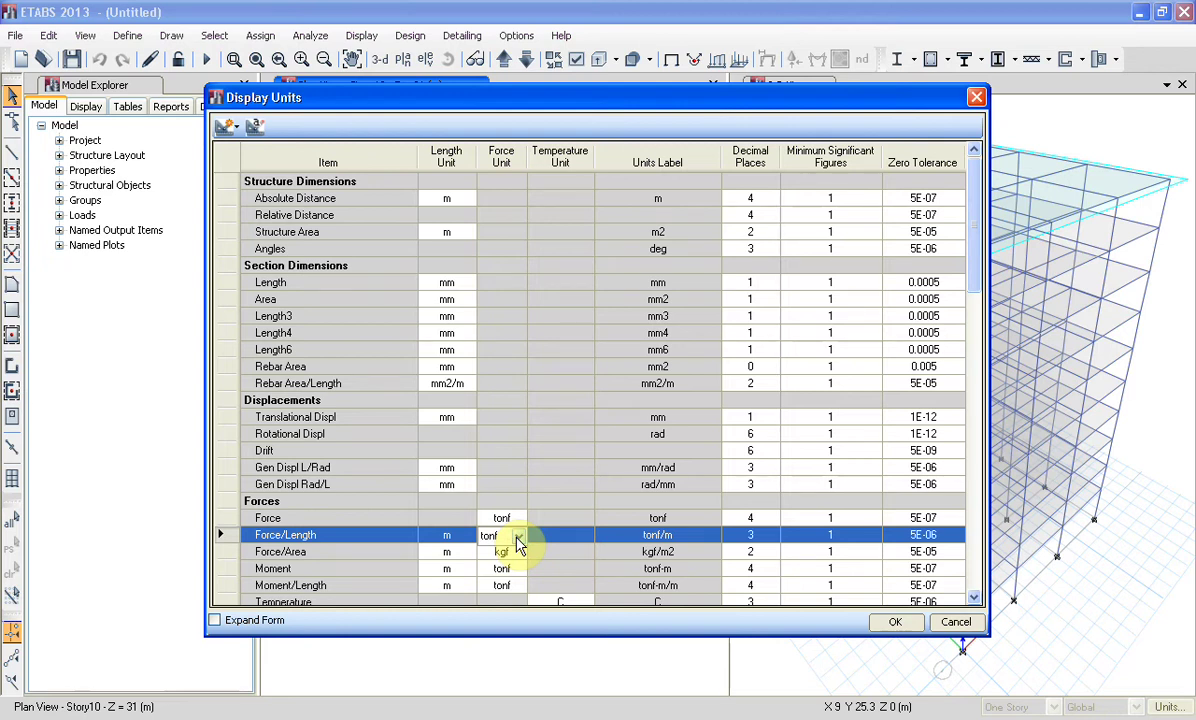
click(518, 545)
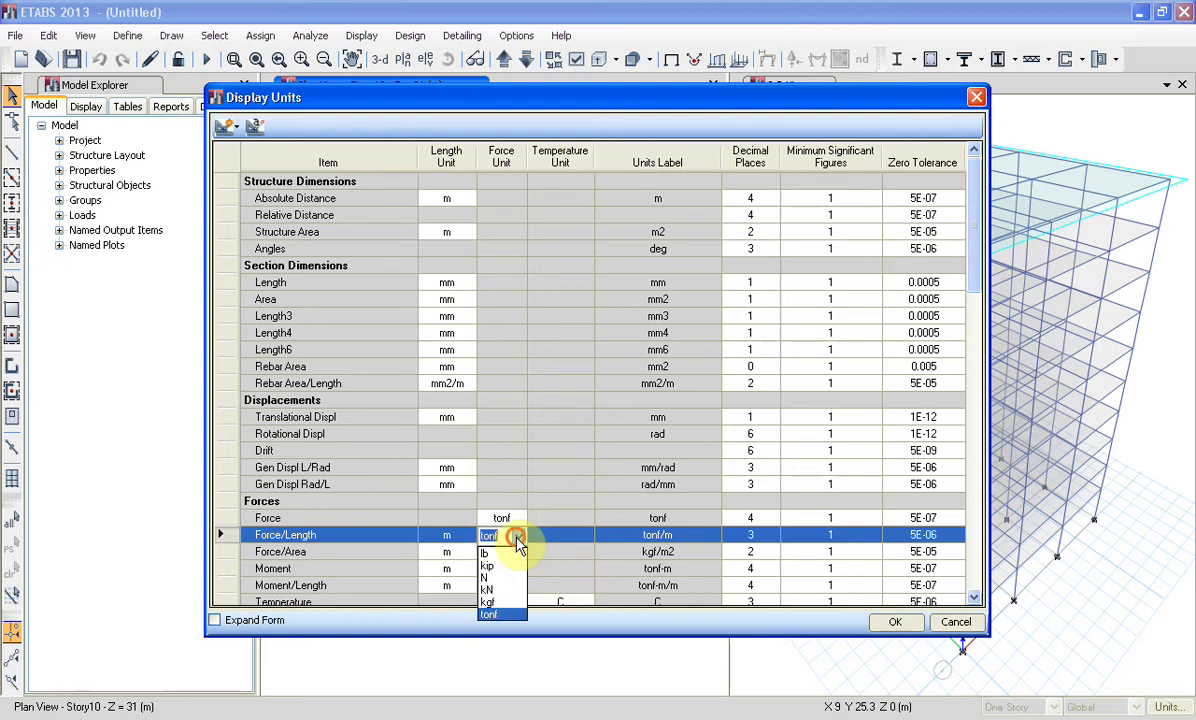
click(498, 609)
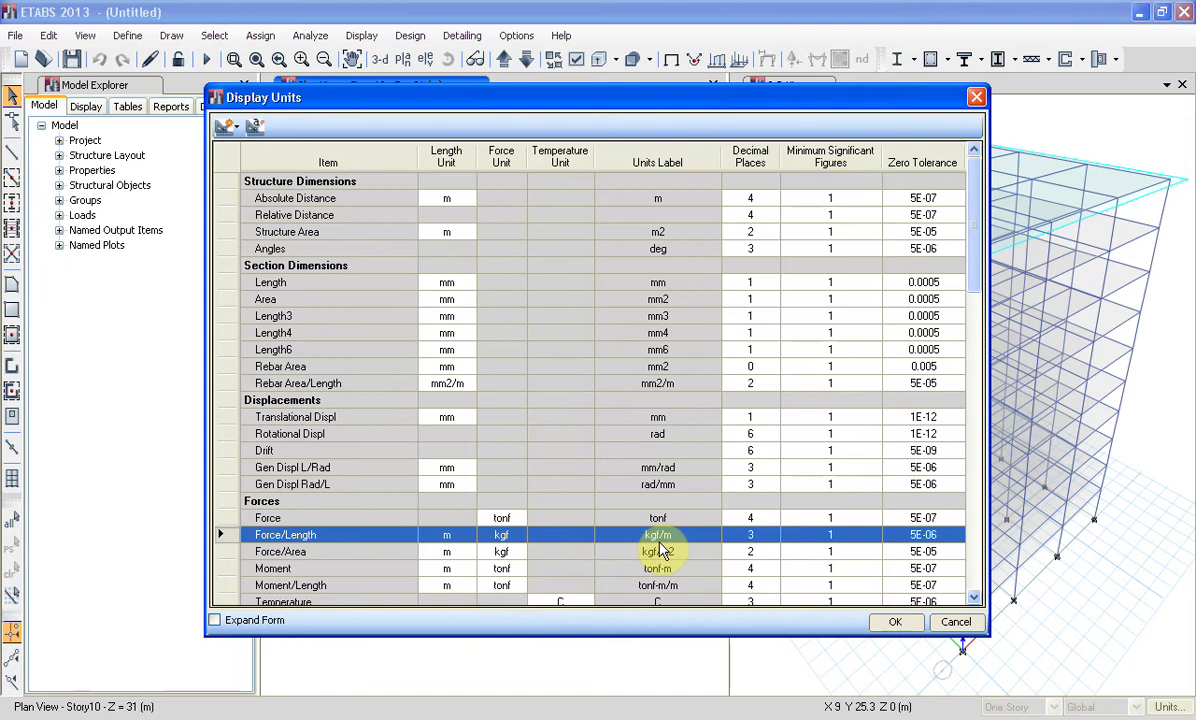
Set the length unit of Stress Input to cm and apply the display units.
drag(982, 235, 980, 323)
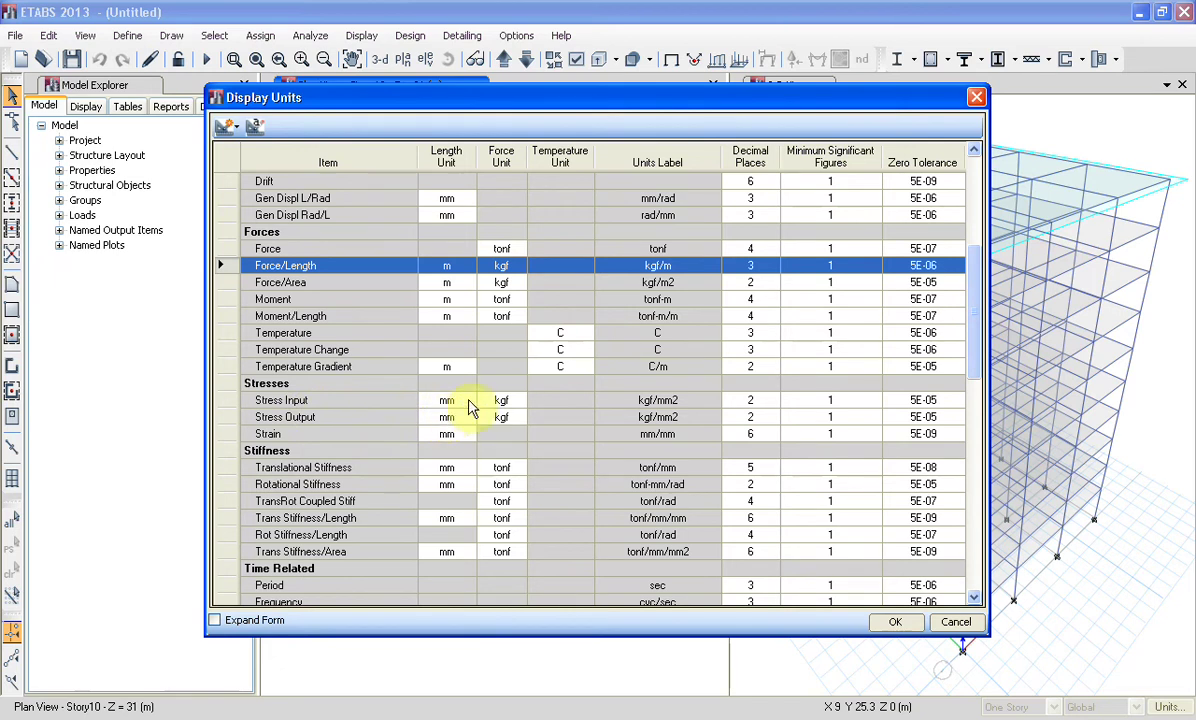
click(464, 404)
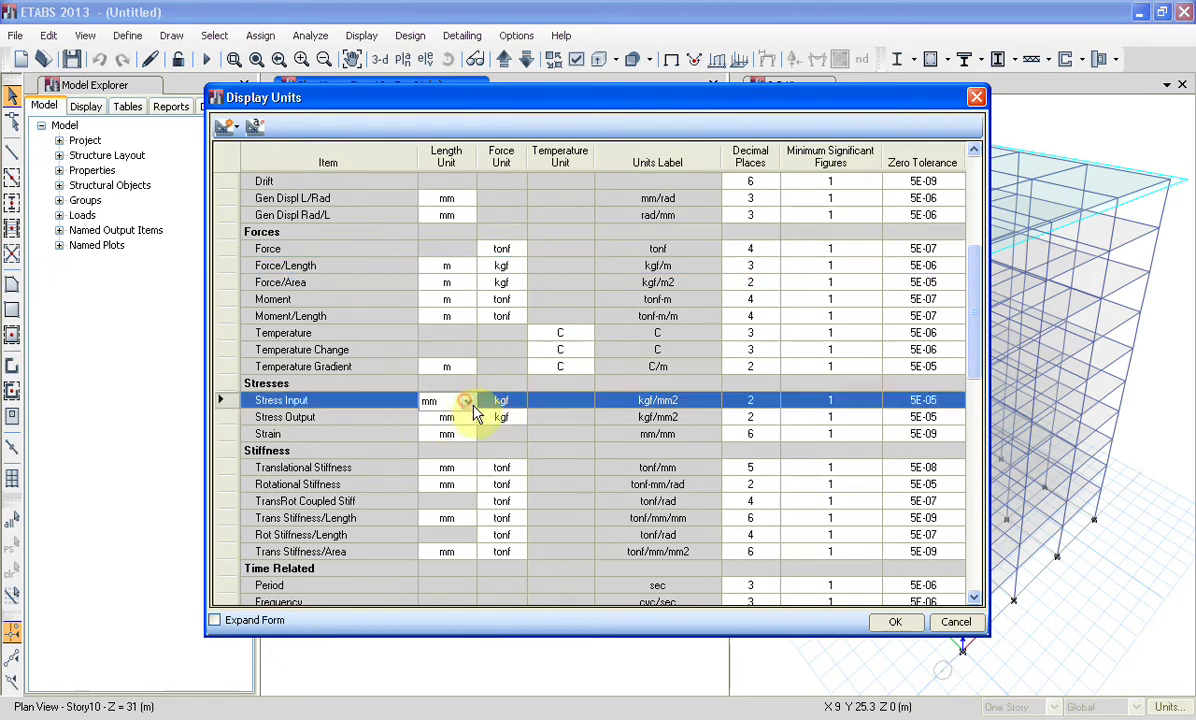
click(468, 401)
click(468, 401)
click(468, 402)
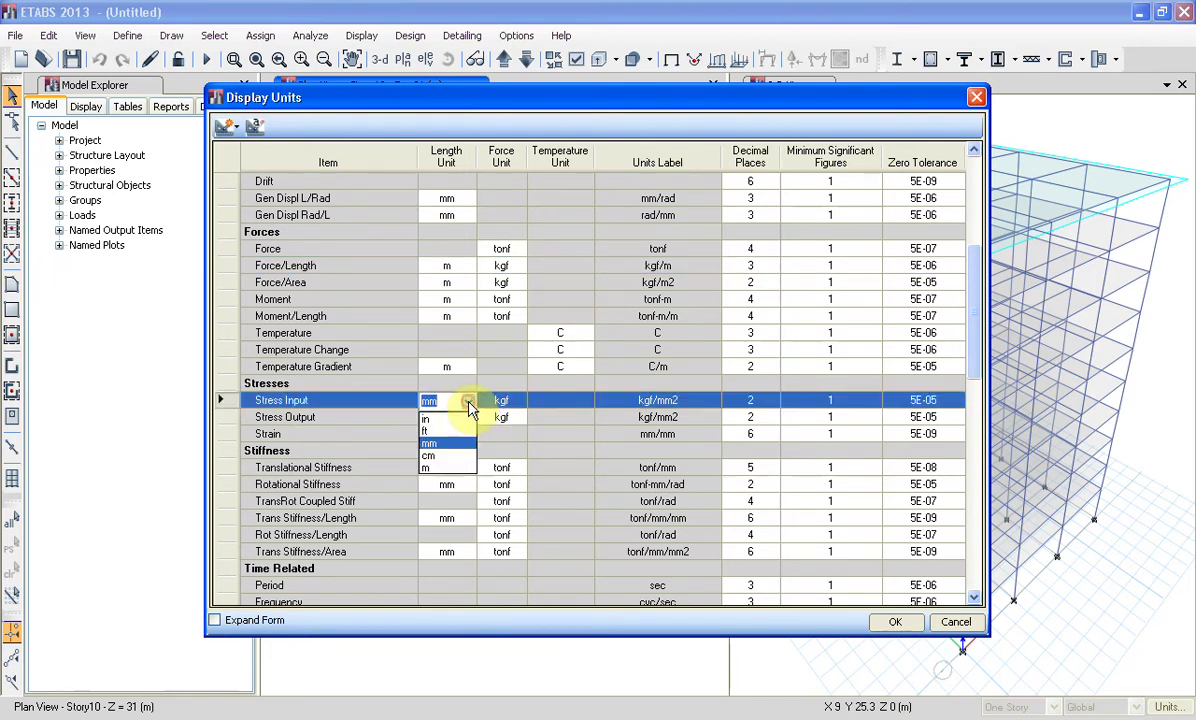
click(441, 458)
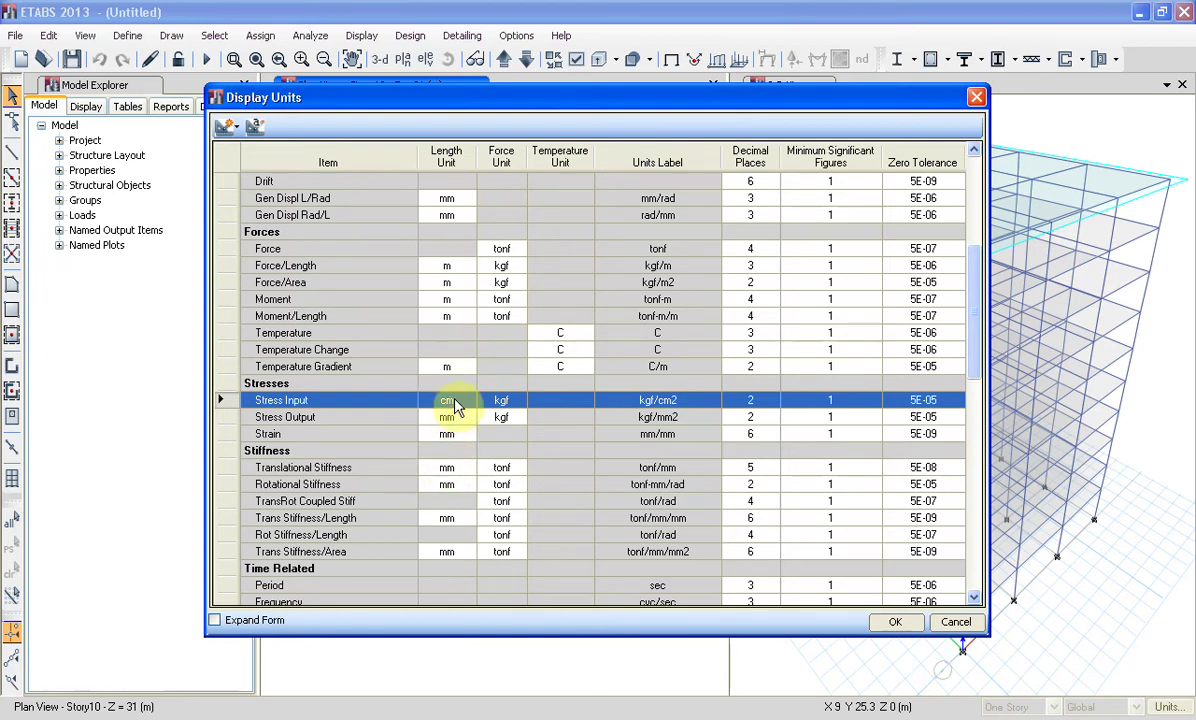
click(880, 620)
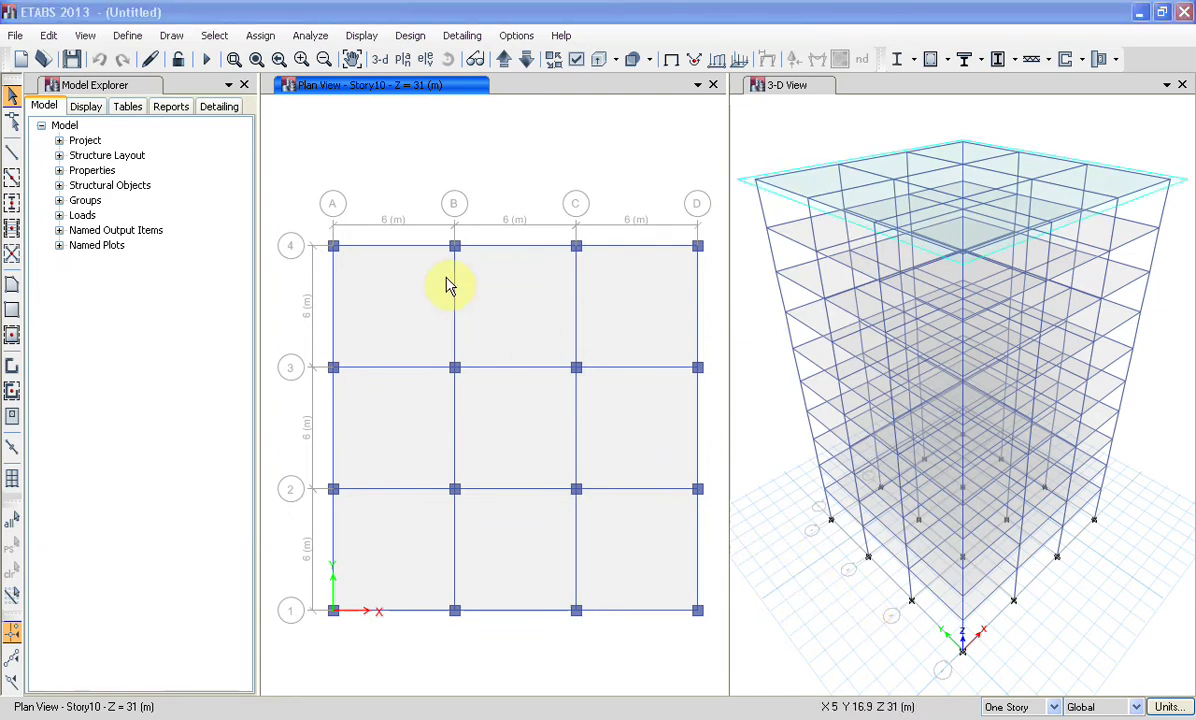
Open the 4000Psi concrete material definition for modification and rename it FC'280.
click(126, 37)
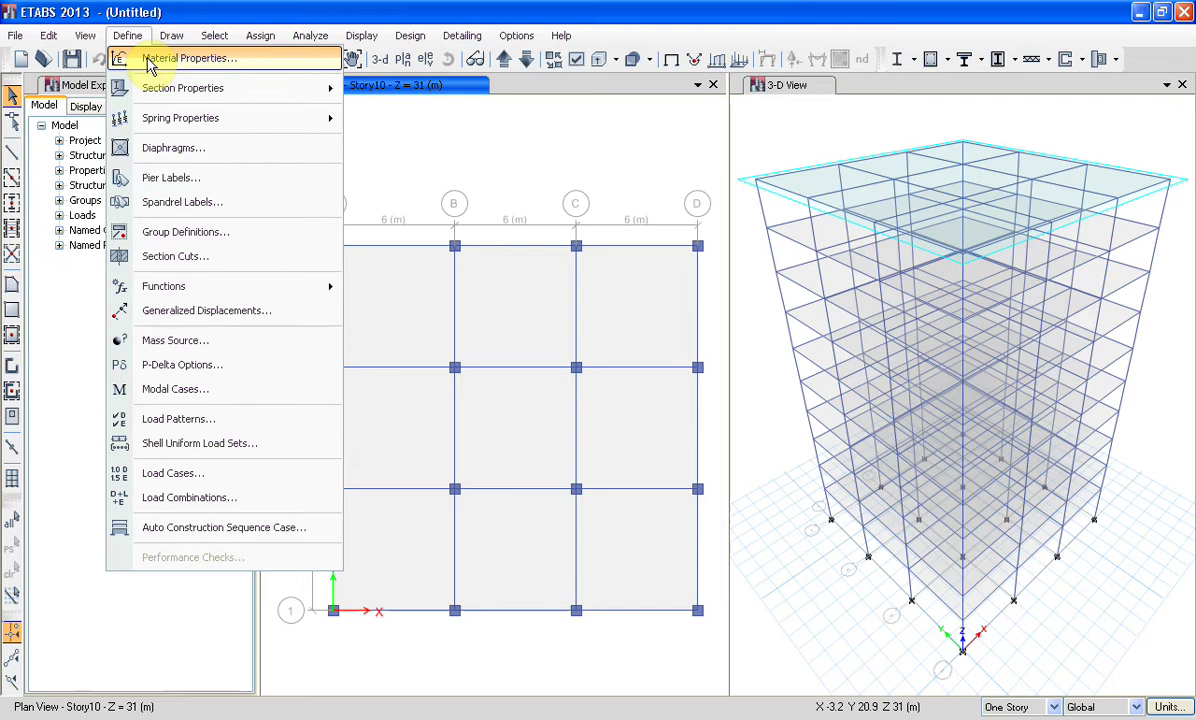
click(152, 60)
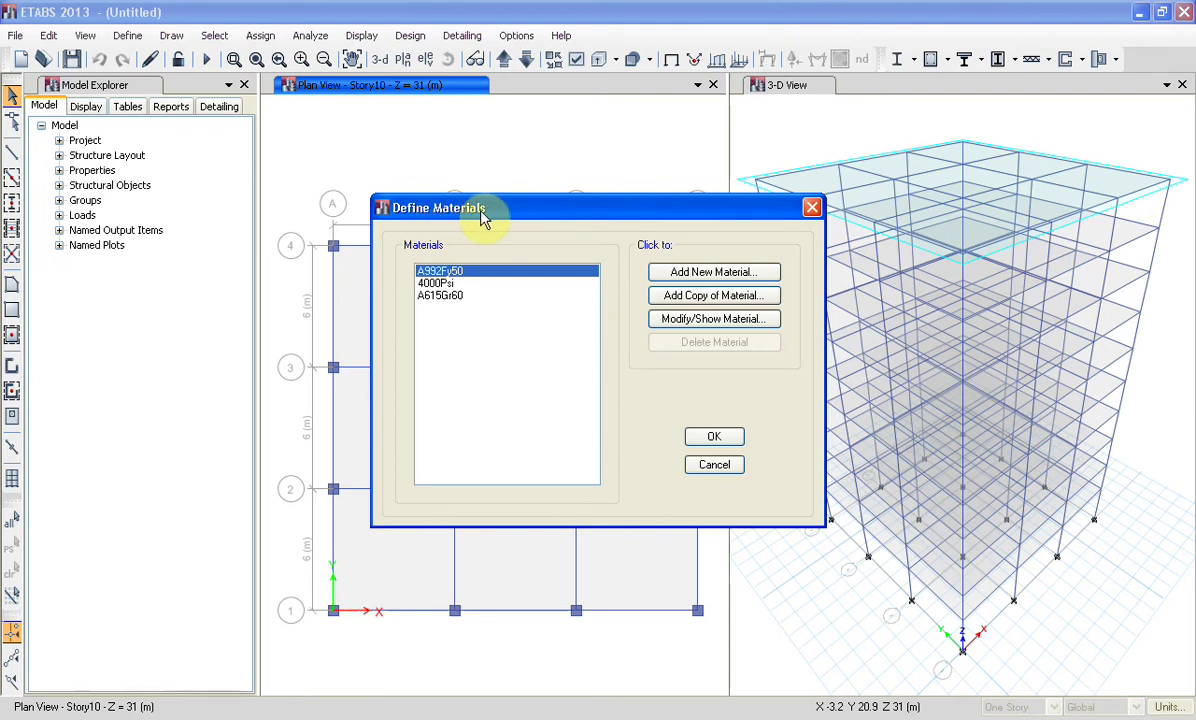
click(437, 284)
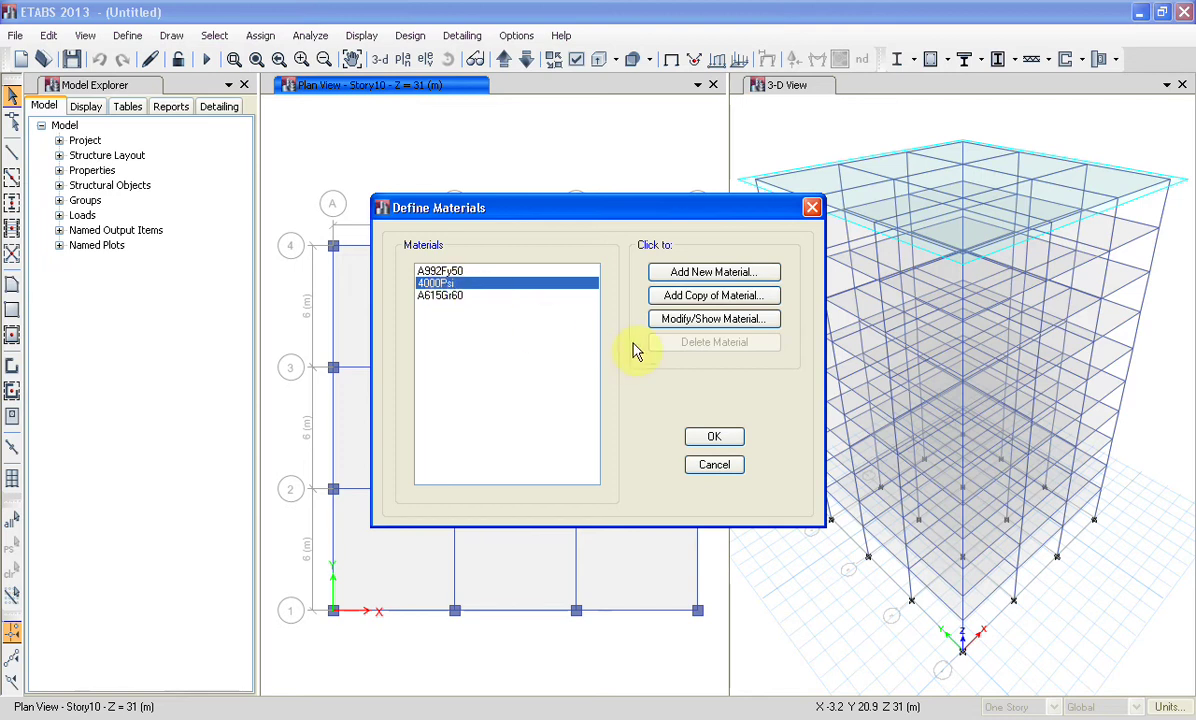
click(682, 324)
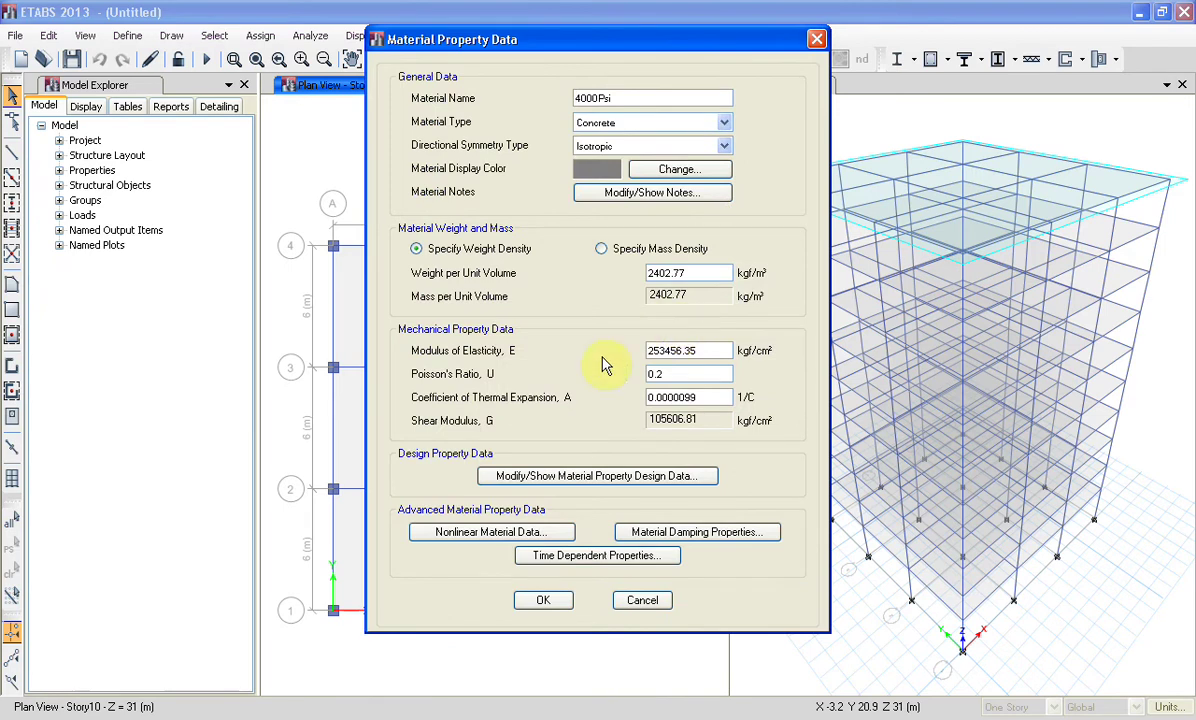
double_click(603, 99)
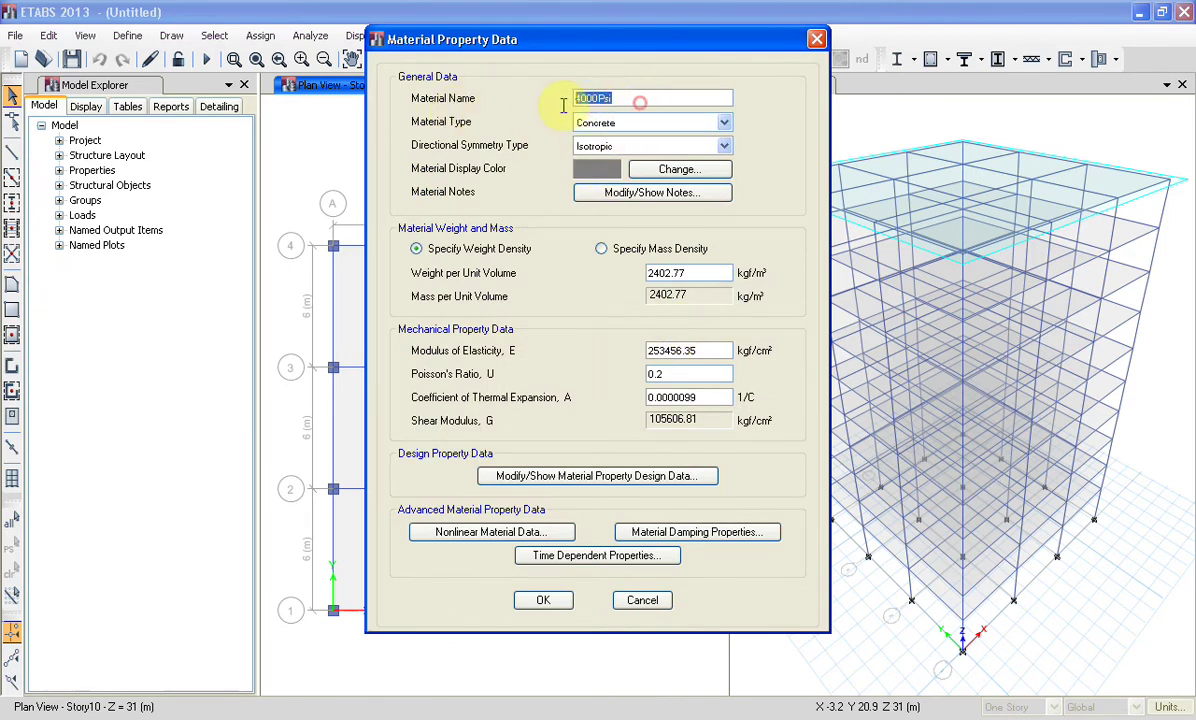
text(FC'280)
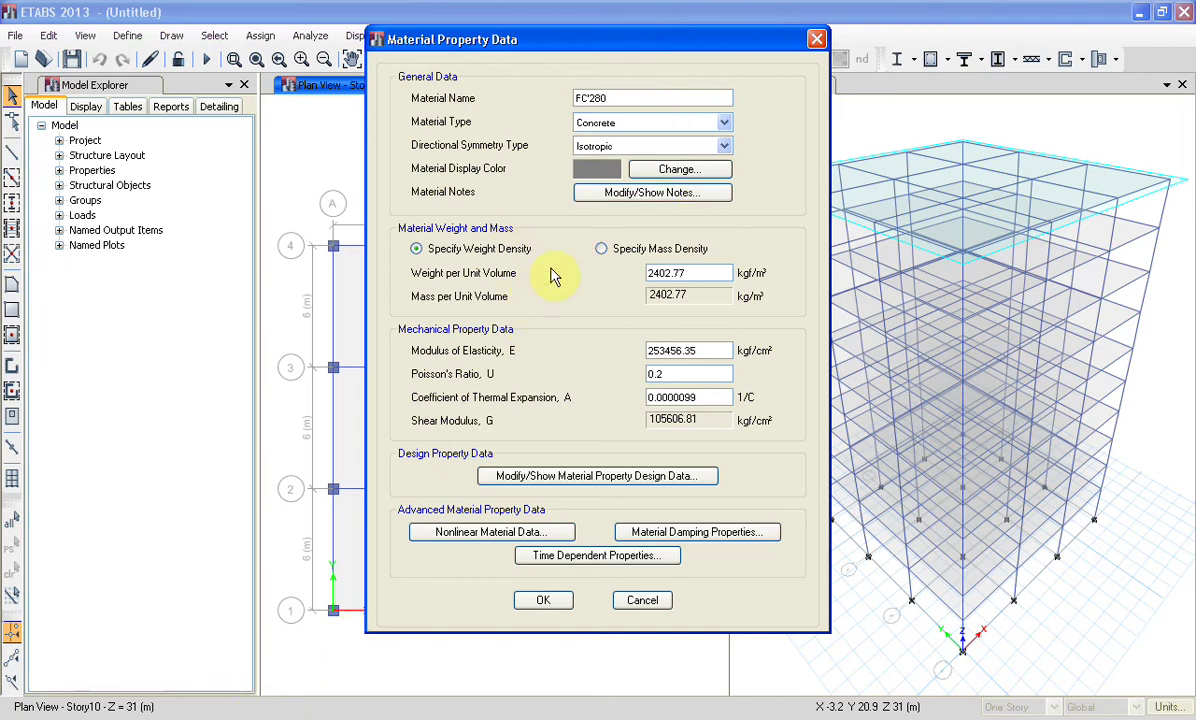
Set the concrete's weight per unit volume to 2403 kgf/m³ and its modulus of elasticity to 253105.065 kgf/cm².
drag(699, 273, 668, 275)
text(3)
click(717, 350)
drag(717, 350, 667, 352)
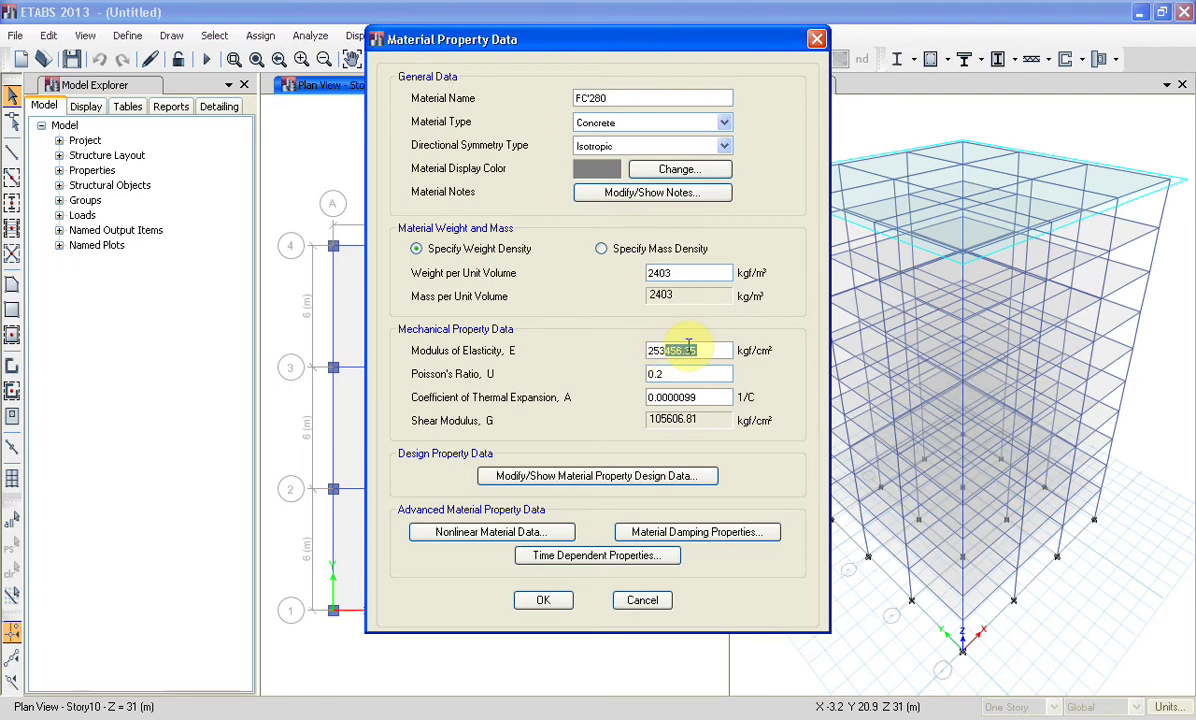
text(105.0)
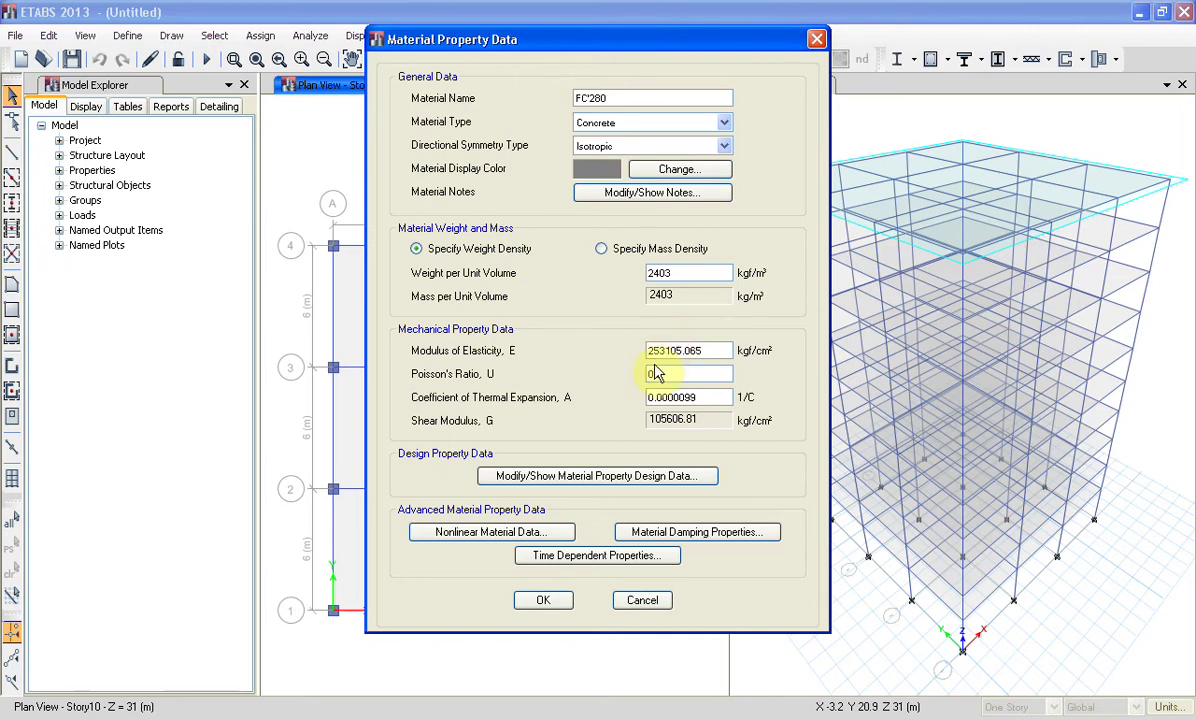
click(660, 373)
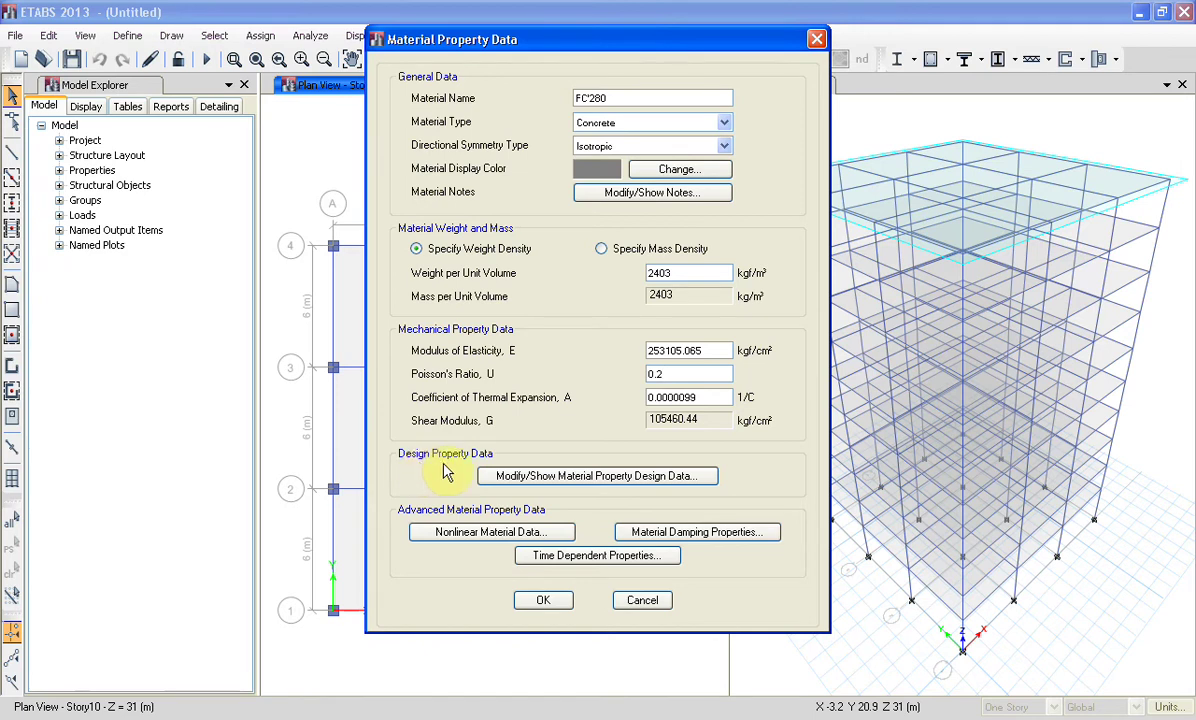
Set the concrete's specified compressive strength f'c to 280 kgf/cm² and save the material.
click(518, 477)
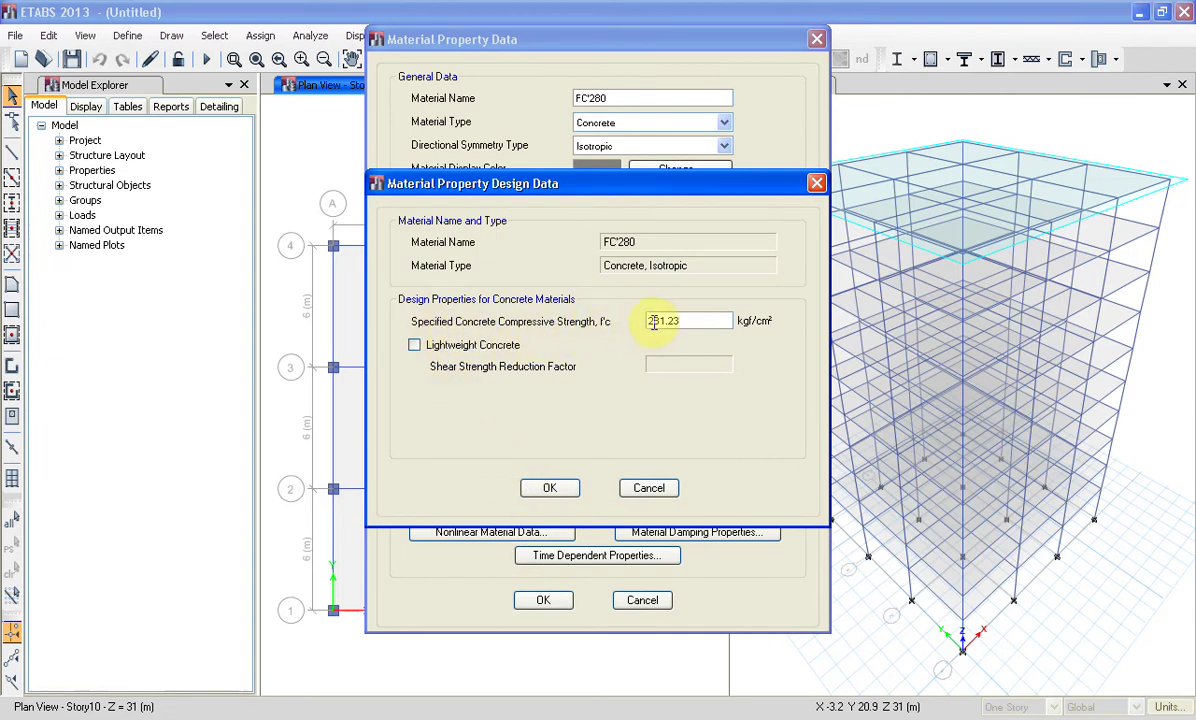
drag(689, 321, 656, 321)
text(80)
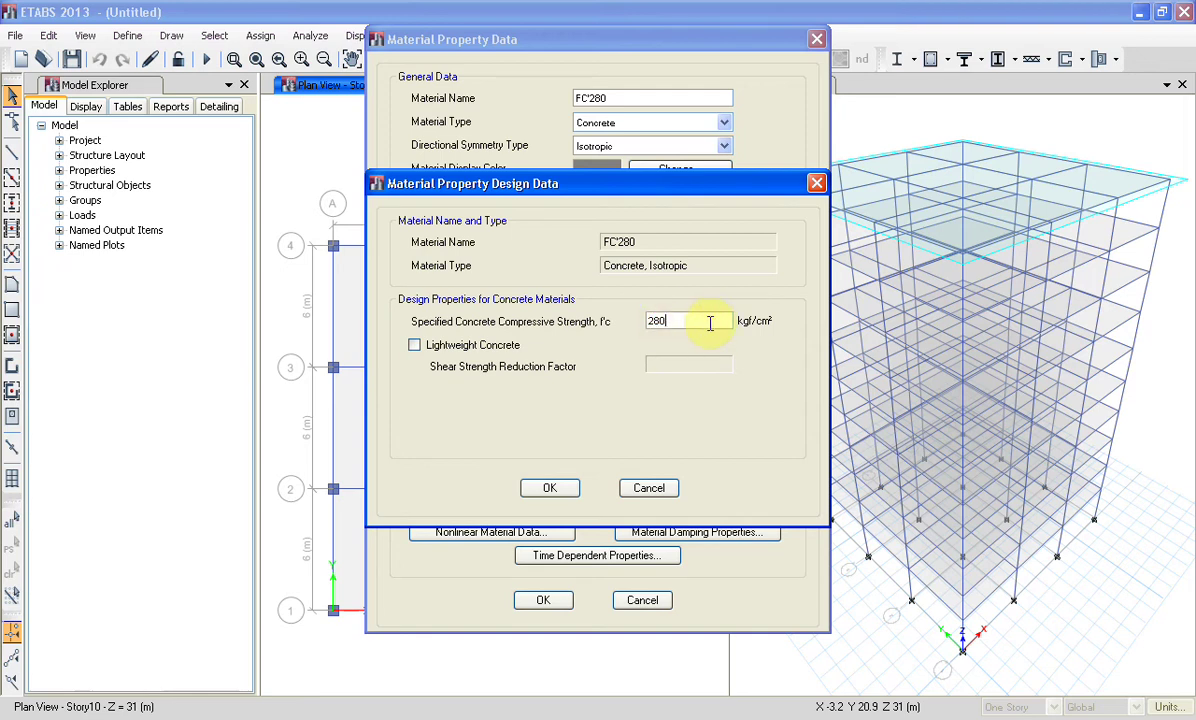
click(556, 490)
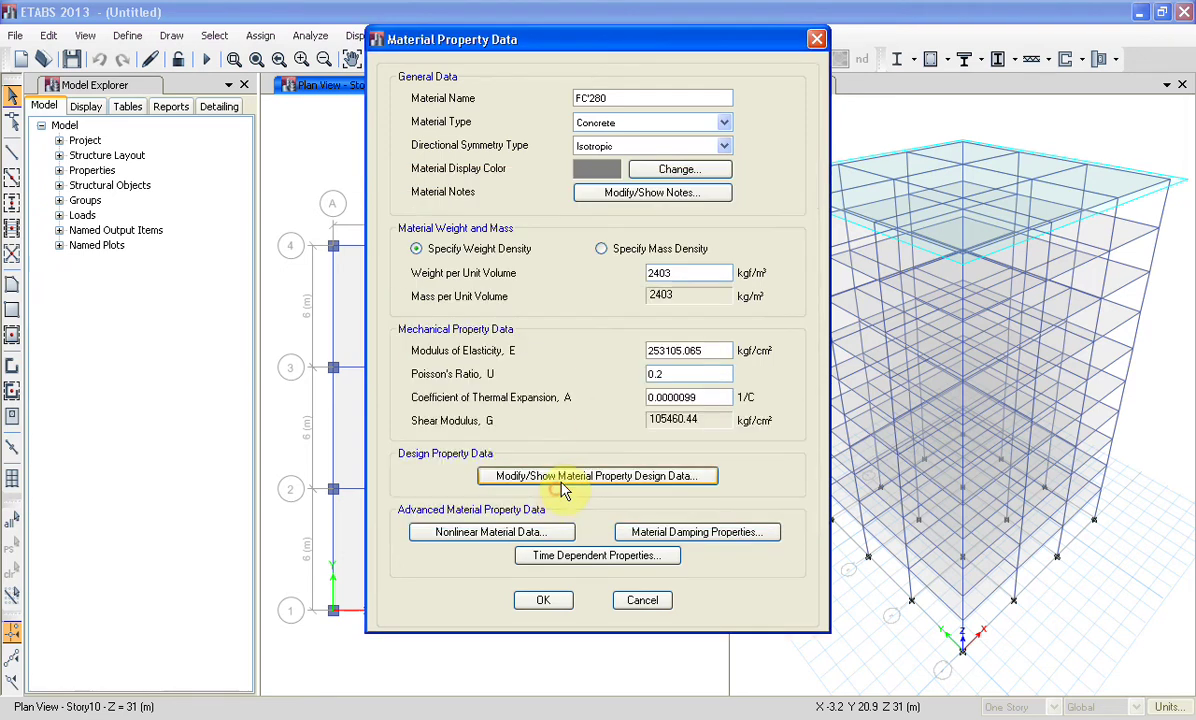
click(549, 601)
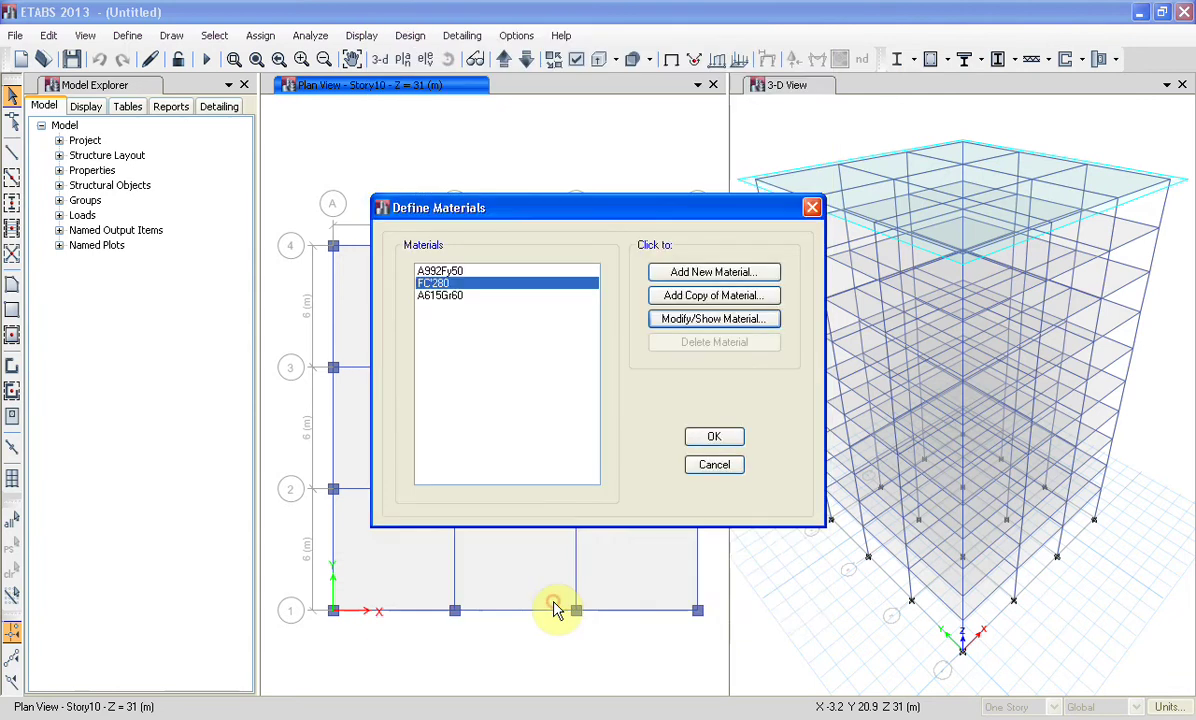
Open the A615Gr60 rebar material definition for modification and rename it FY=4000.
click(446, 297)
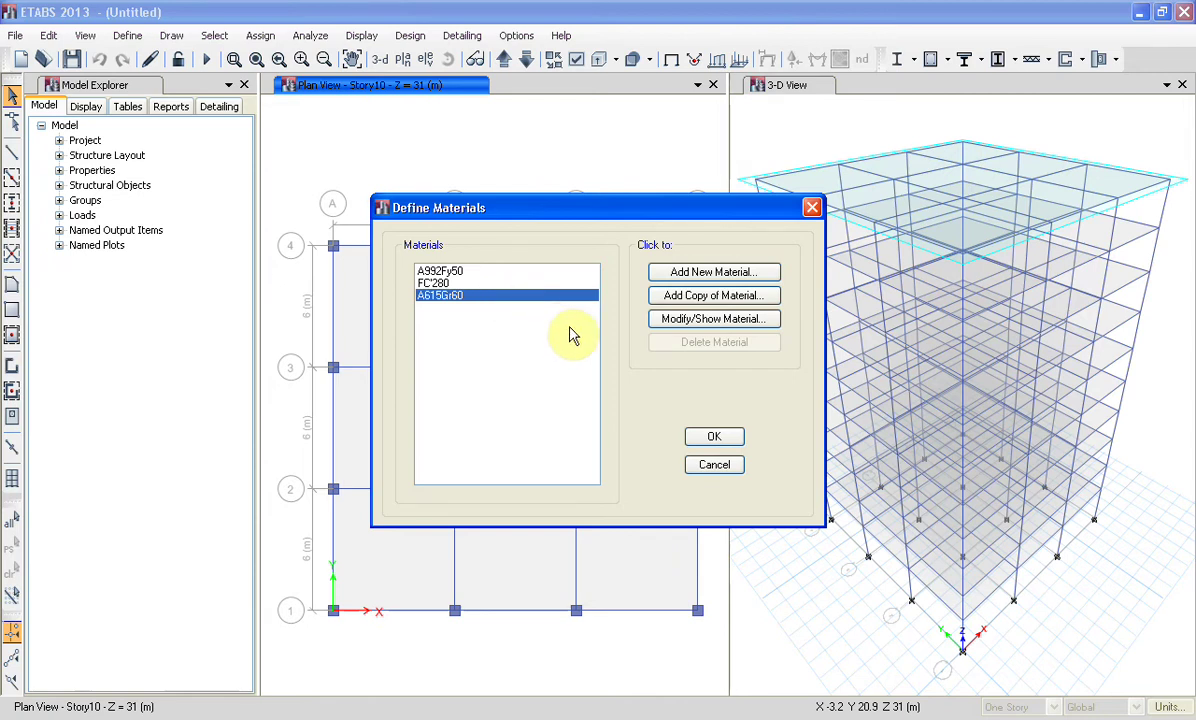
click(672, 320)
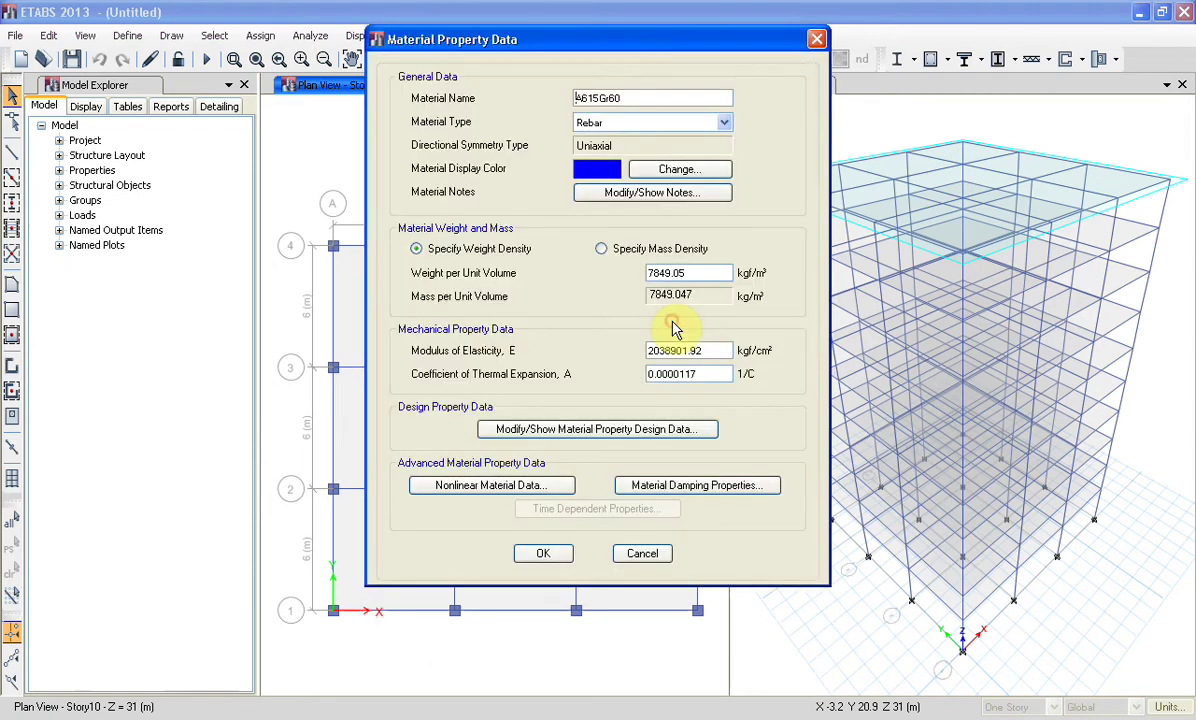
double_click(605, 98)
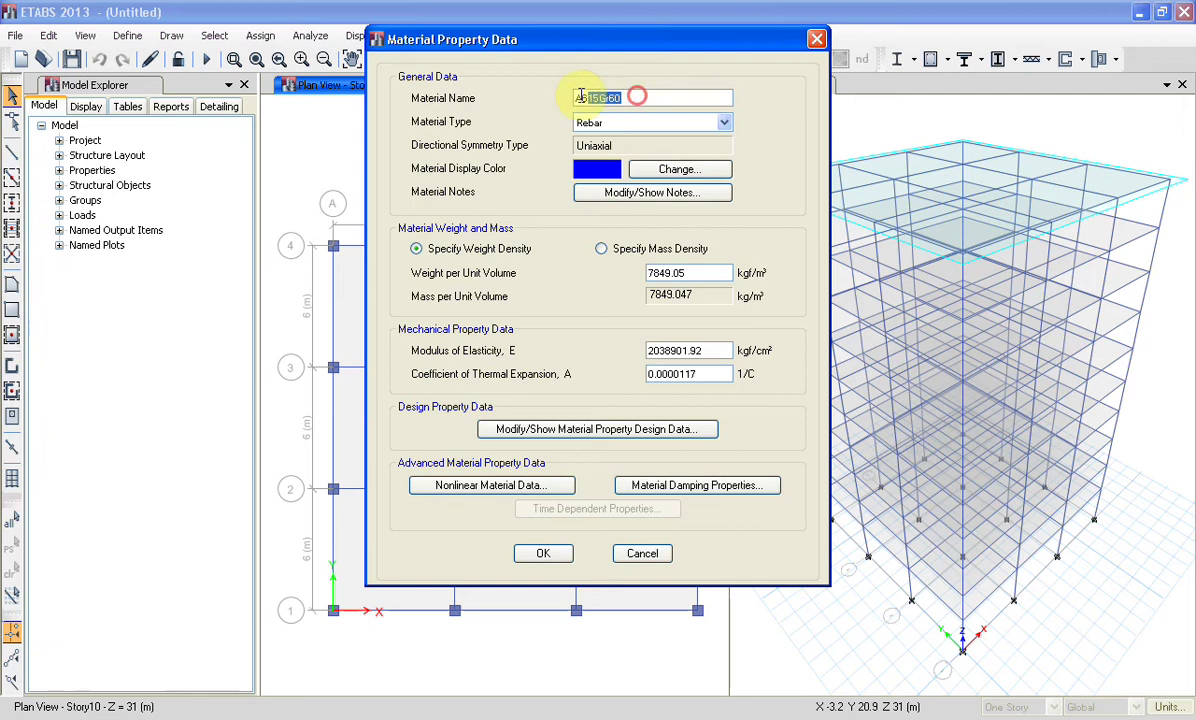
text(FY)
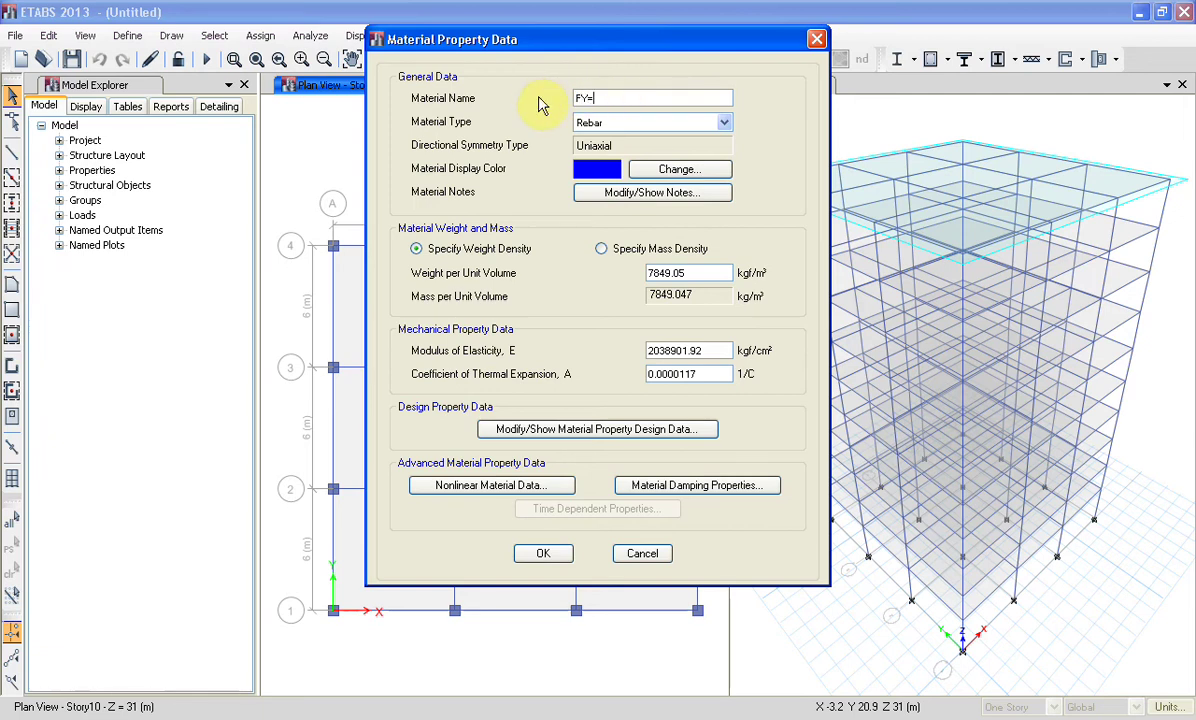
text(=4000)
Set the FY=4000 rebar's minimum yield strength Fy to 4000 kgf/cm² and save the material.
drag(700, 352, 597, 353)
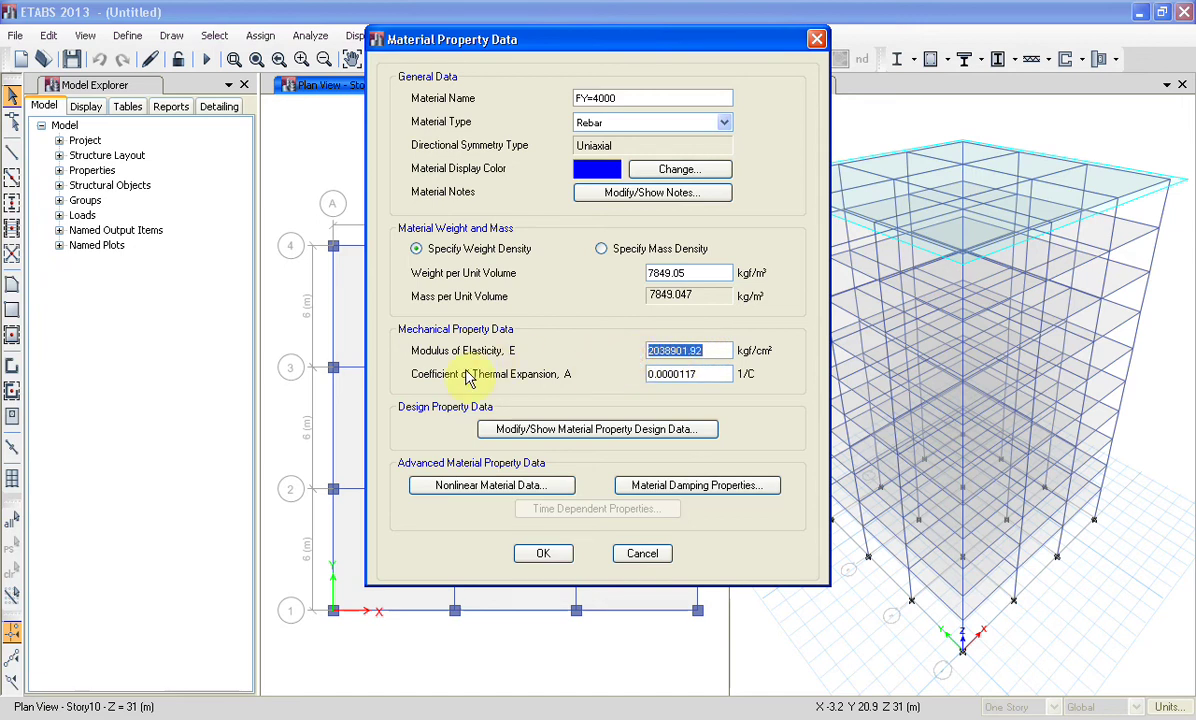
click(561, 436)
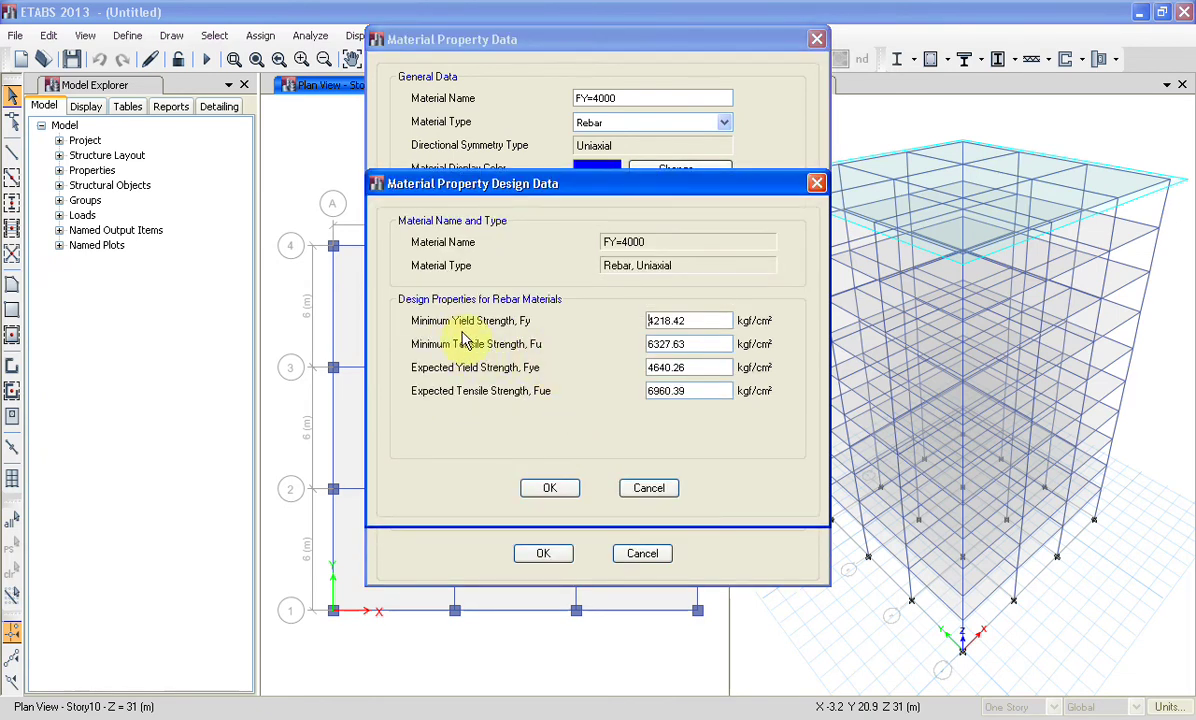
double_click(691, 322)
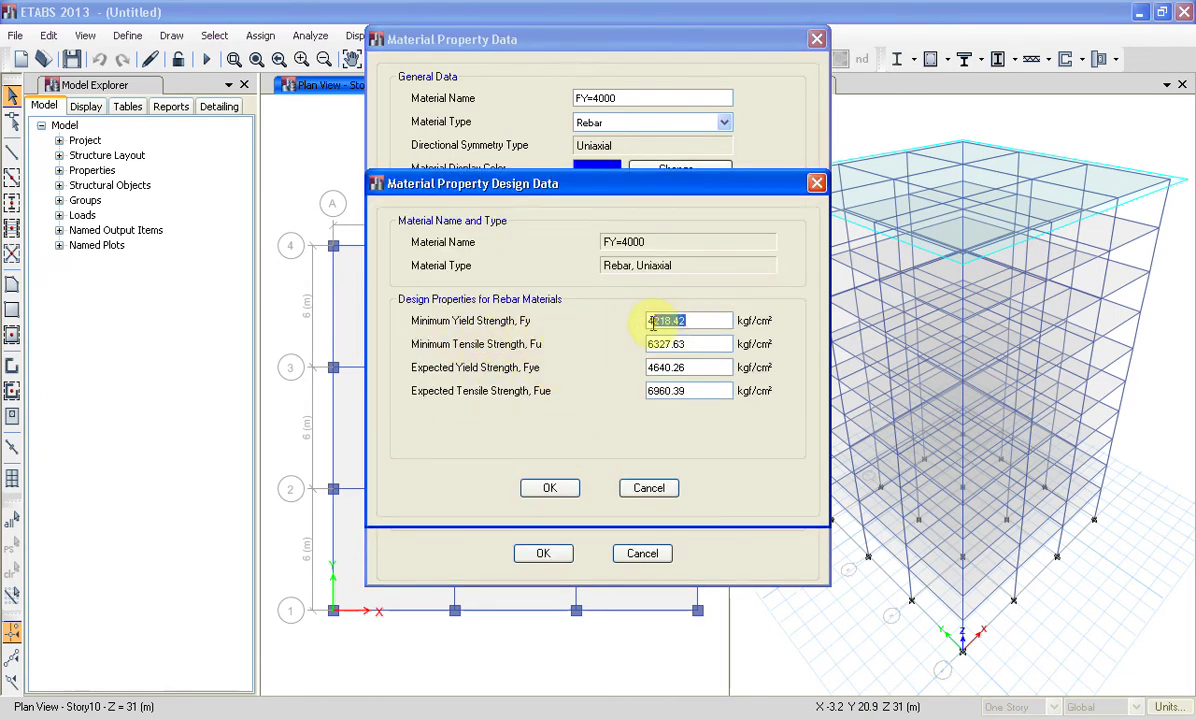
text(400)
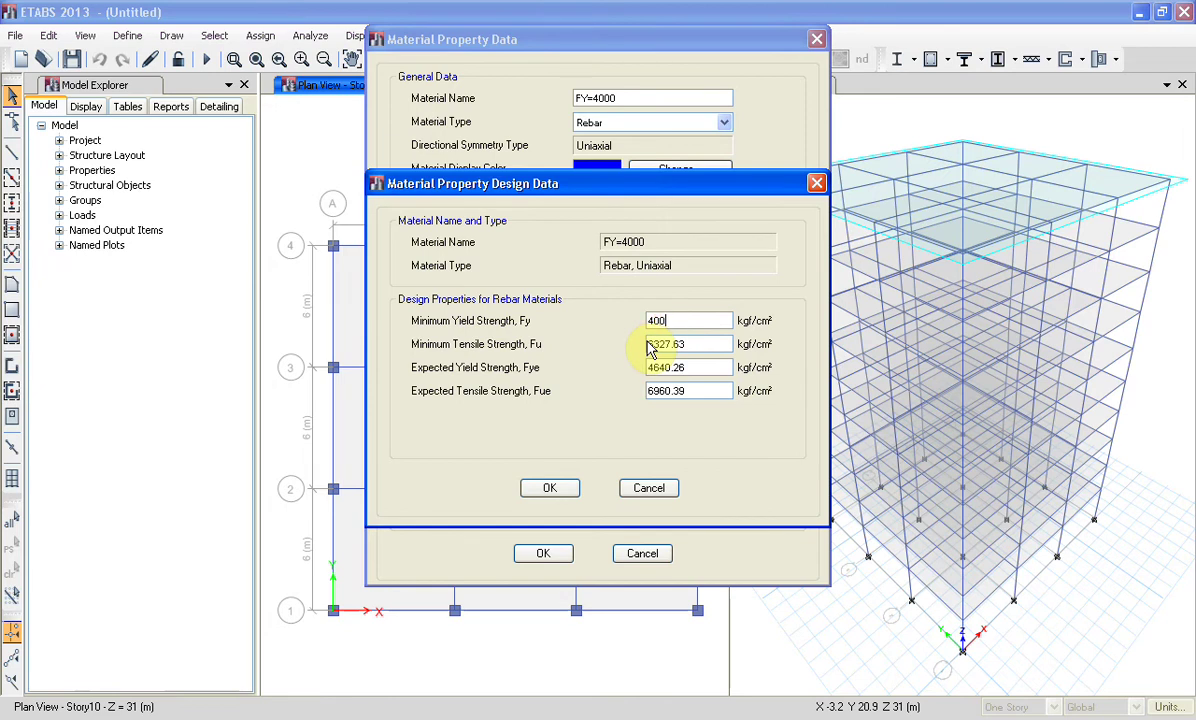
text(0)
click(570, 490)
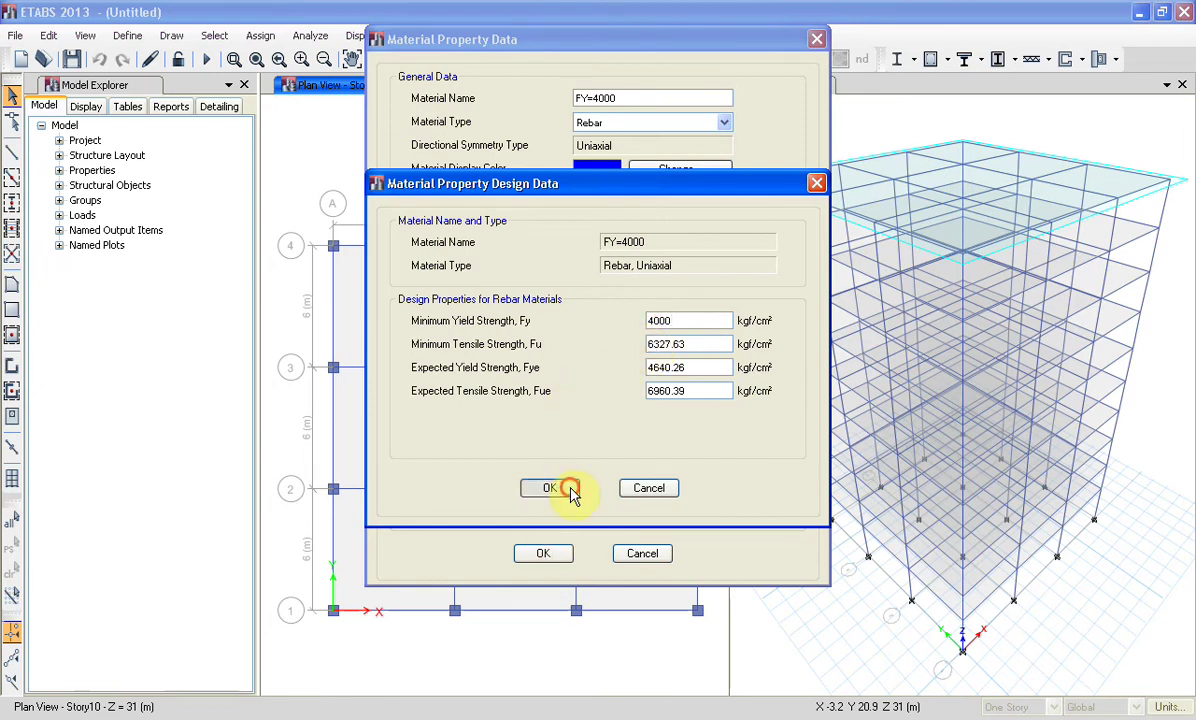
click(538, 556)
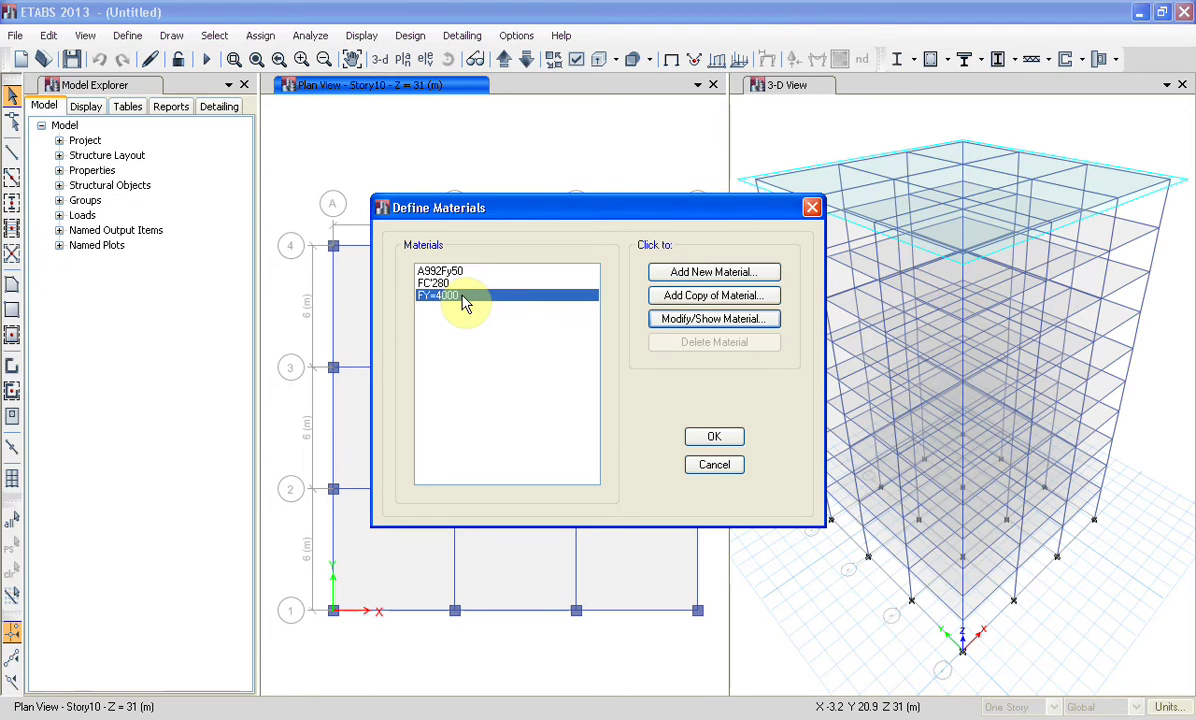
Add a new United States rebar material, standard ASTM A615 Grade 40, and name it FYs=2400.
click(680, 277)
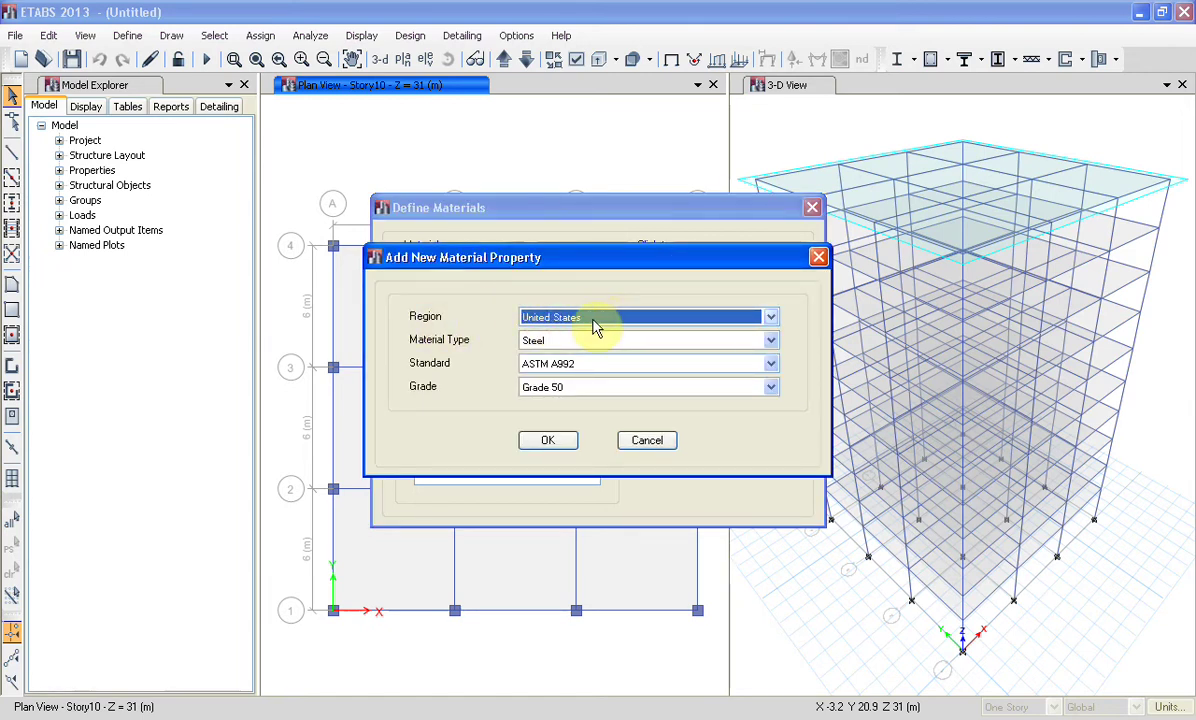
click(563, 340)
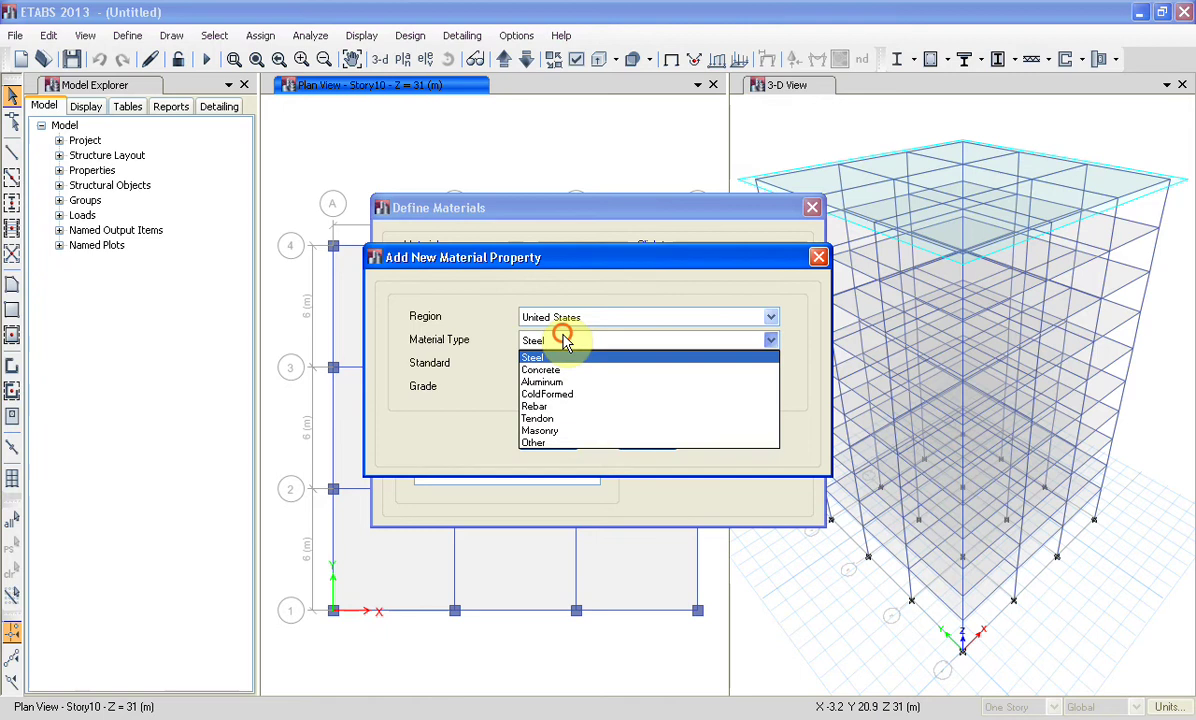
click(578, 409)
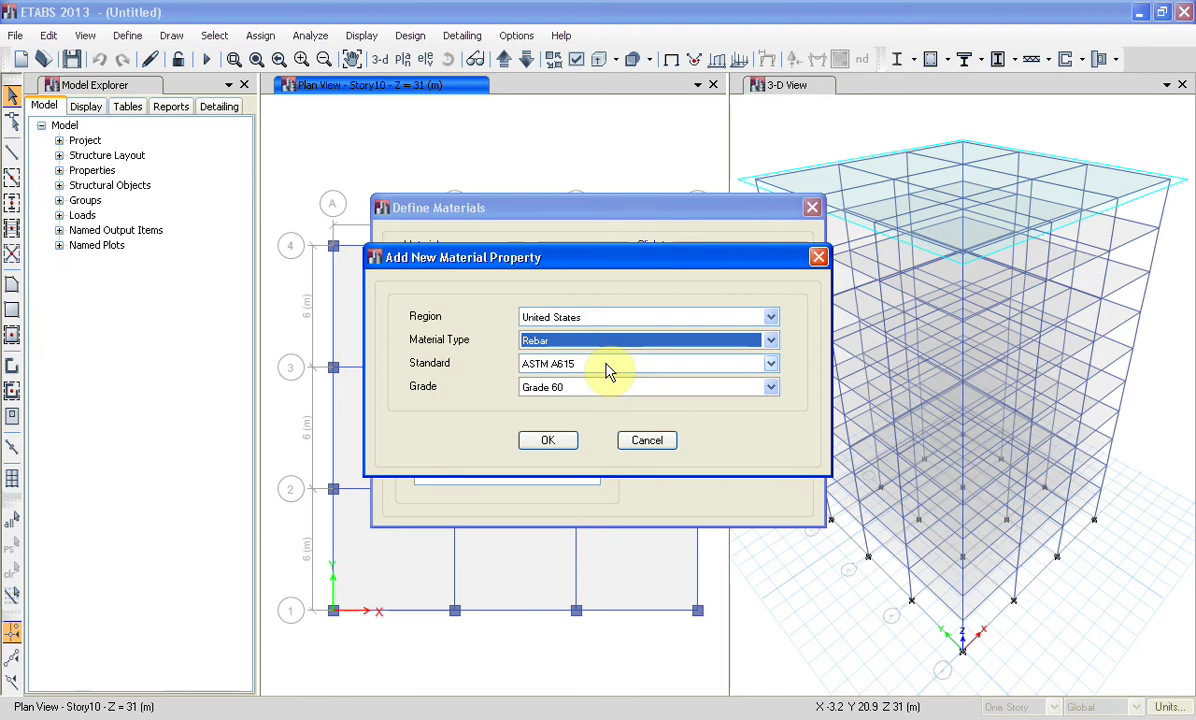
click(569, 394)
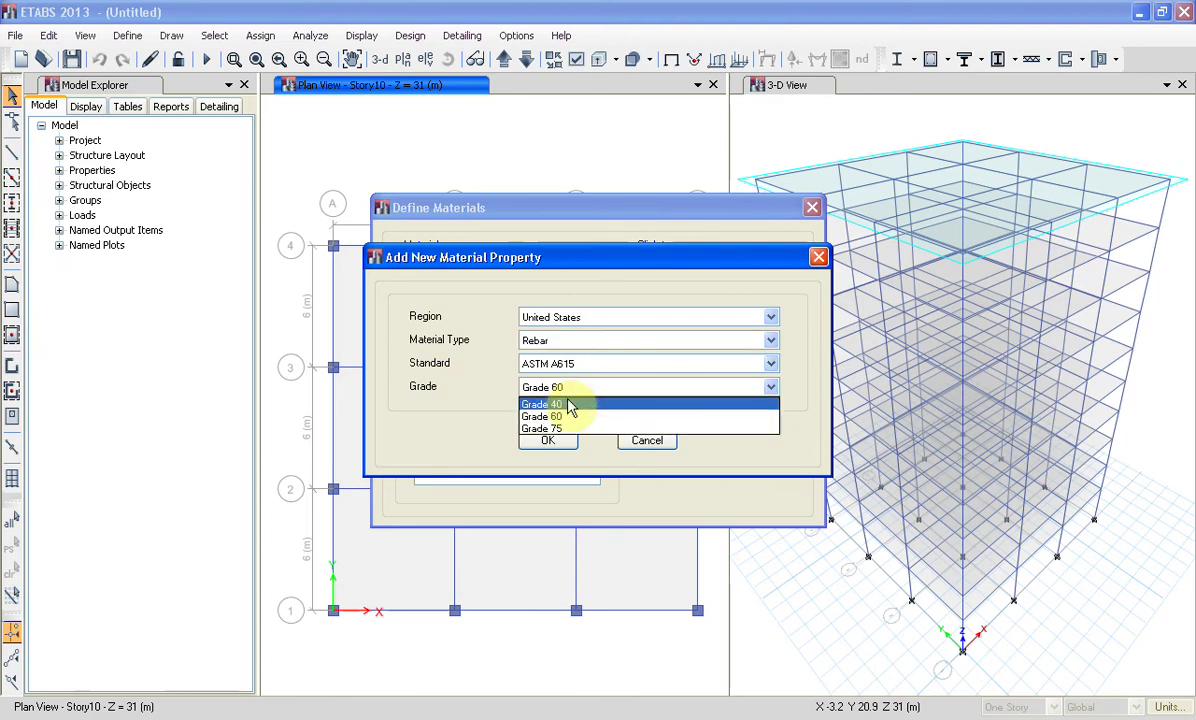
click(567, 404)
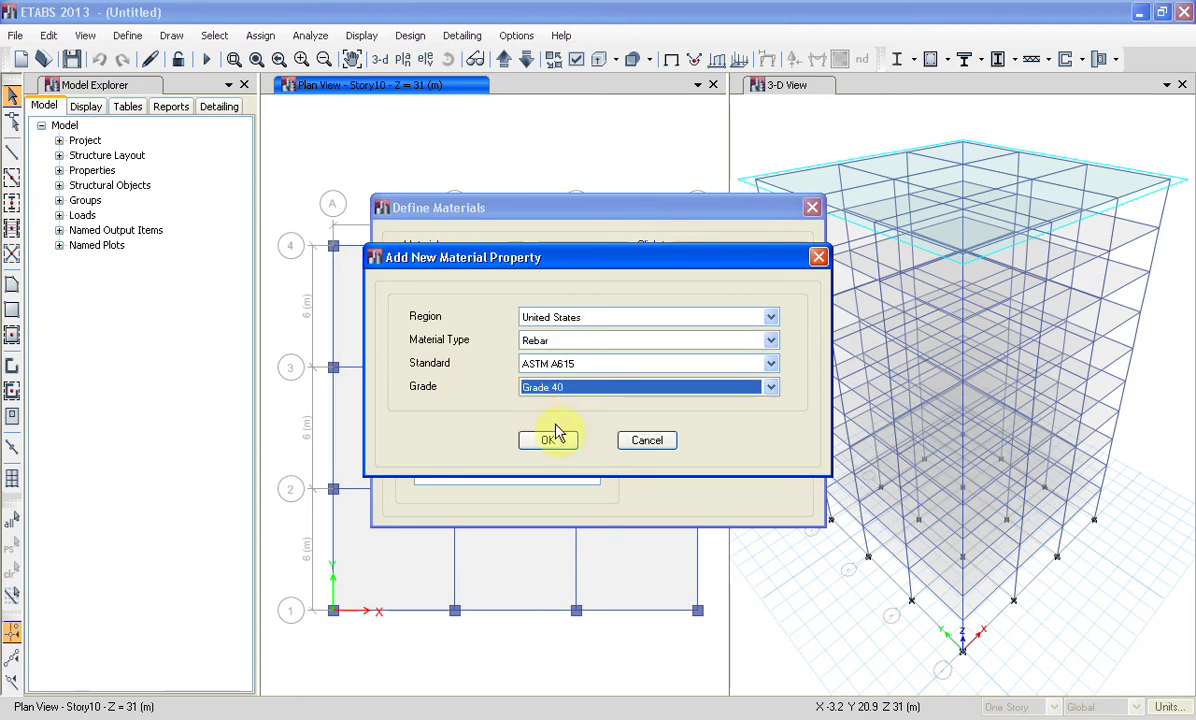
click(549, 443)
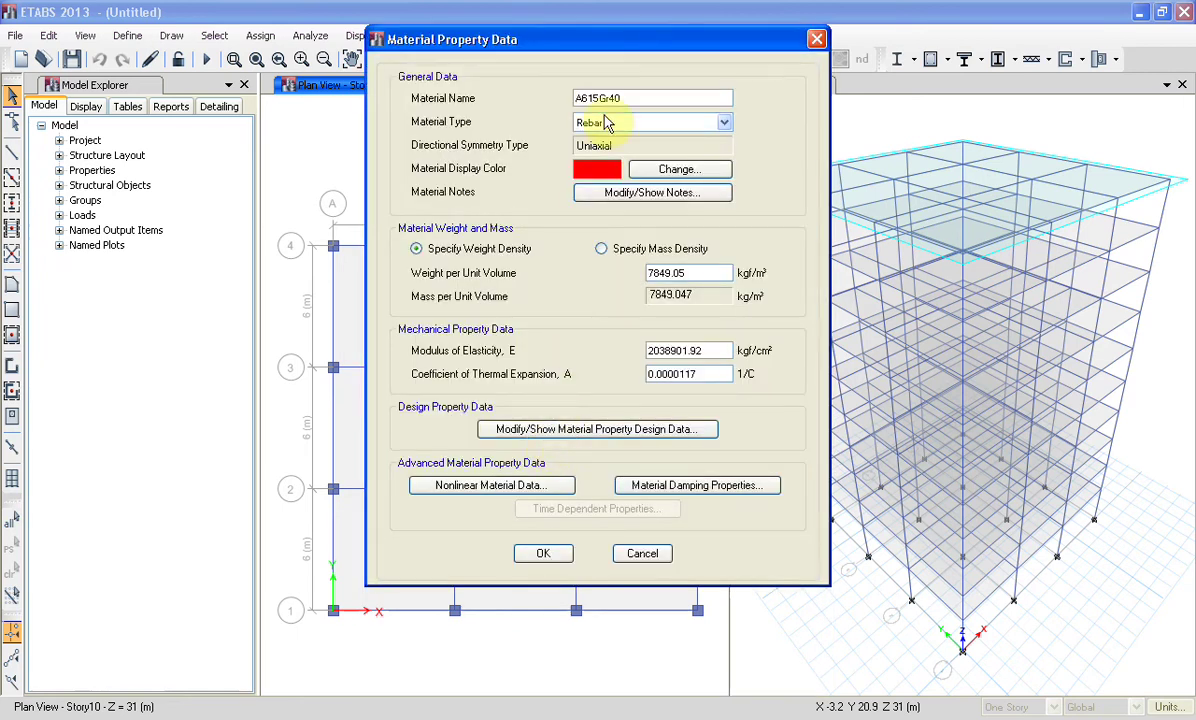
drag(636, 101, 538, 101)
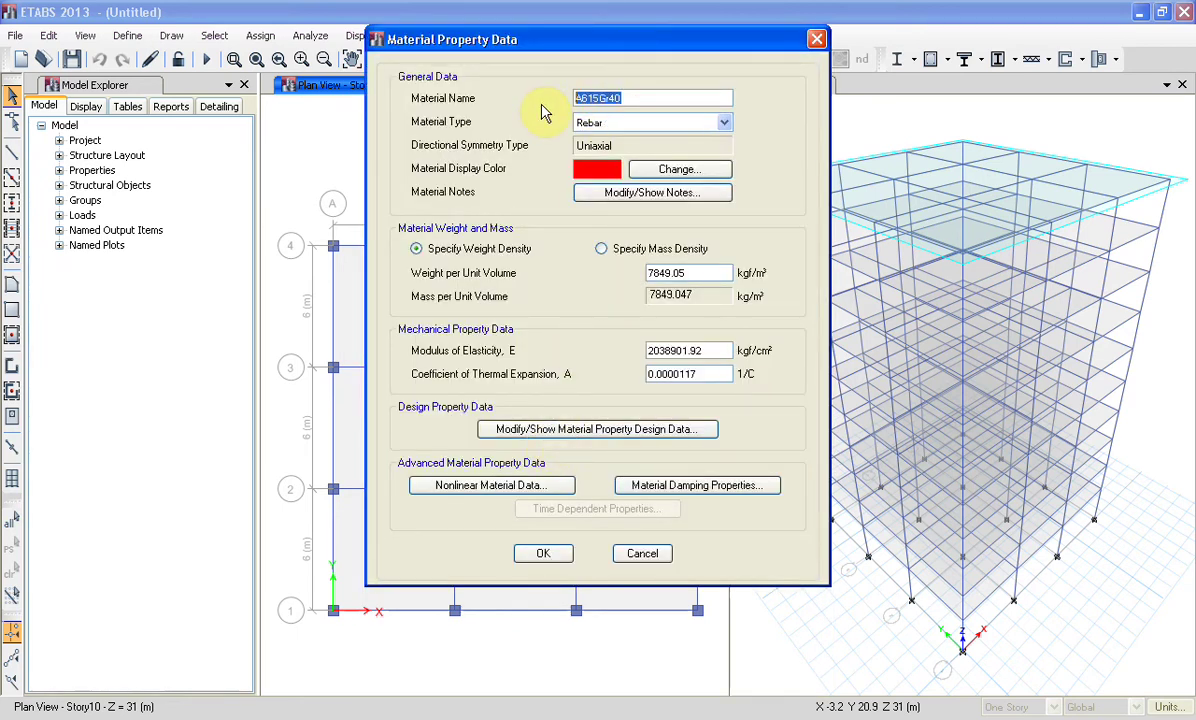
text(FYs=2400)
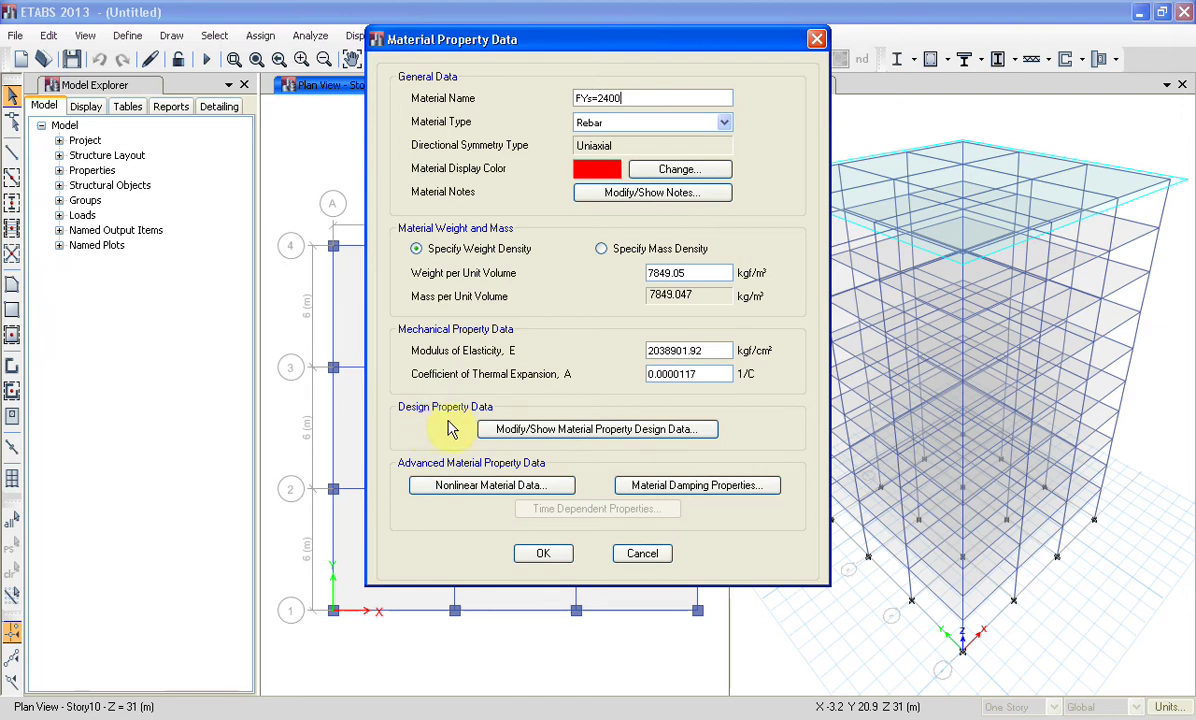
Set the FYs=2400 rebar's minimum yield strength Fy to 2400 kgf/cm² and finish defining the materials.
click(572, 436)
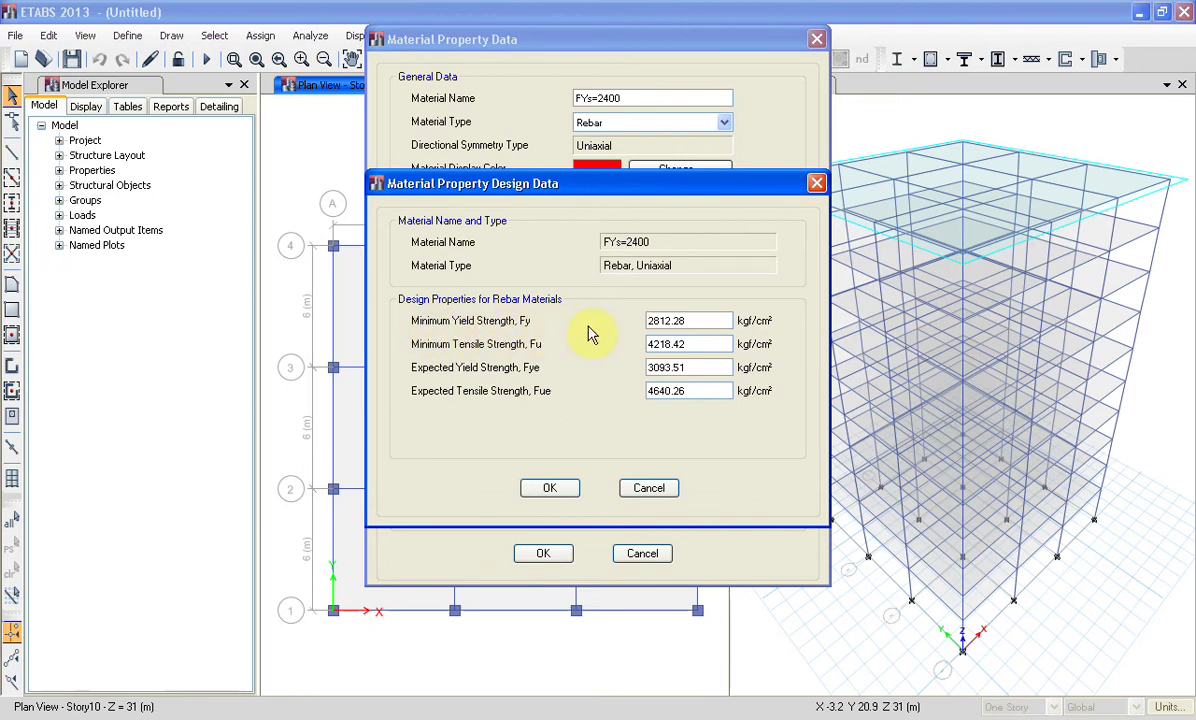
drag(654, 321, 688, 321)
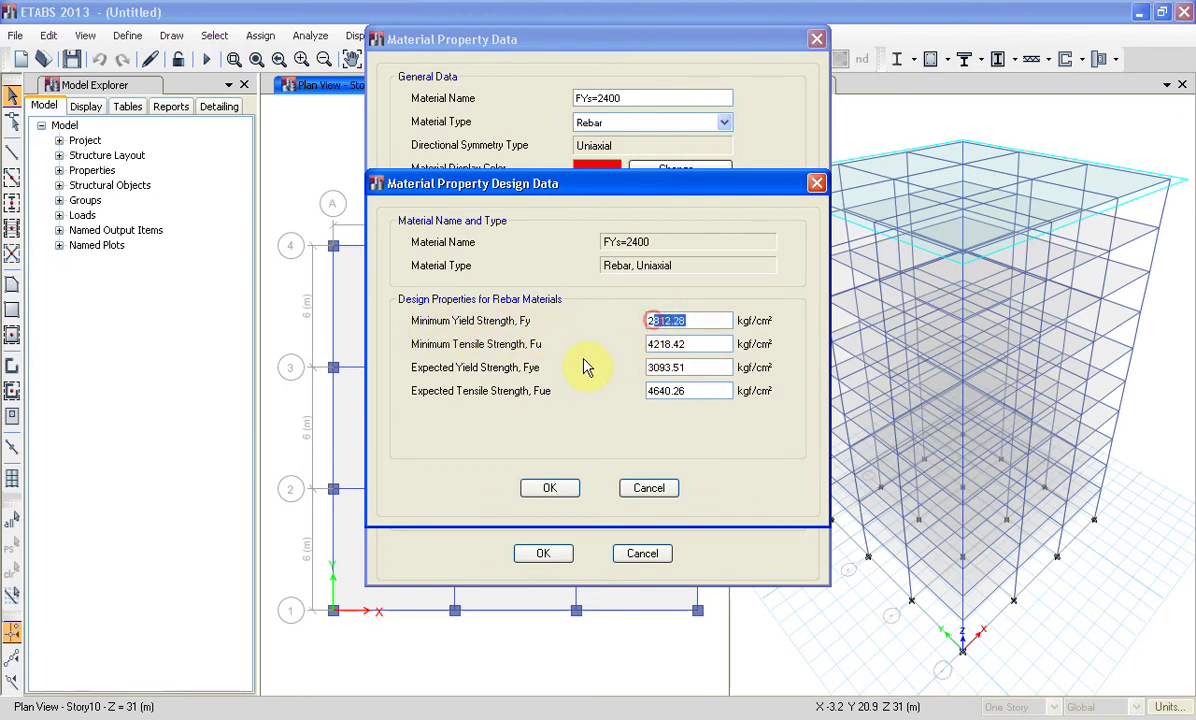
text(4)
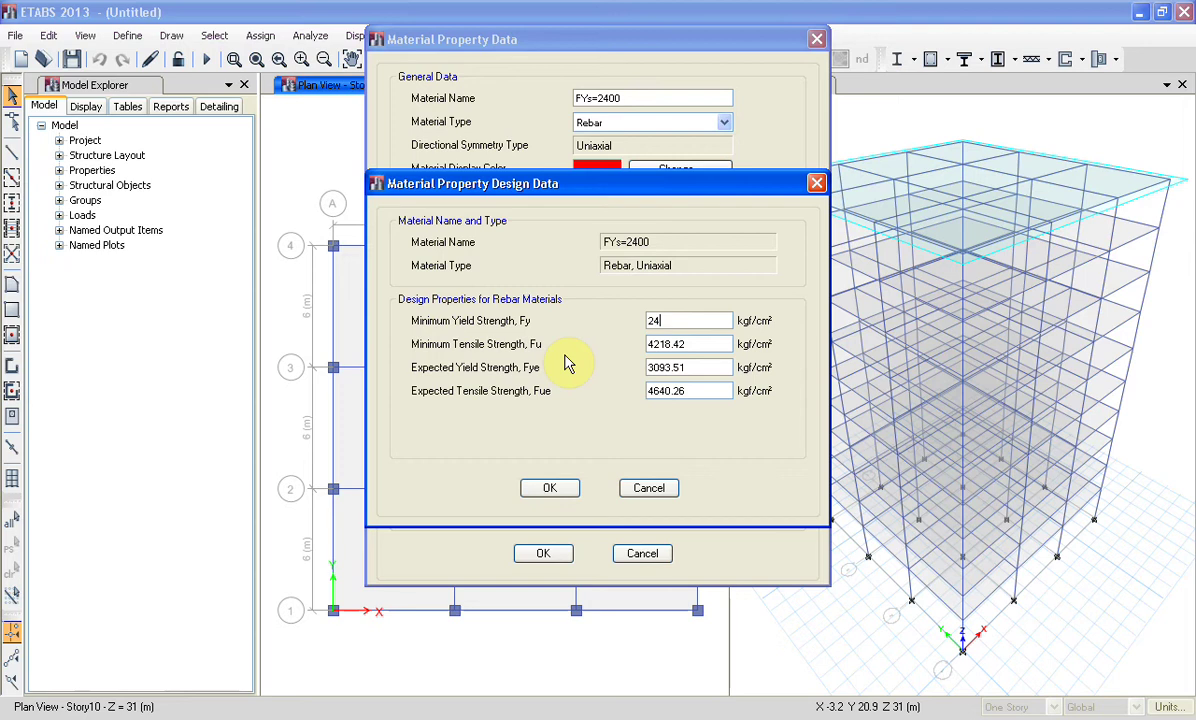
text(00)
click(569, 489)
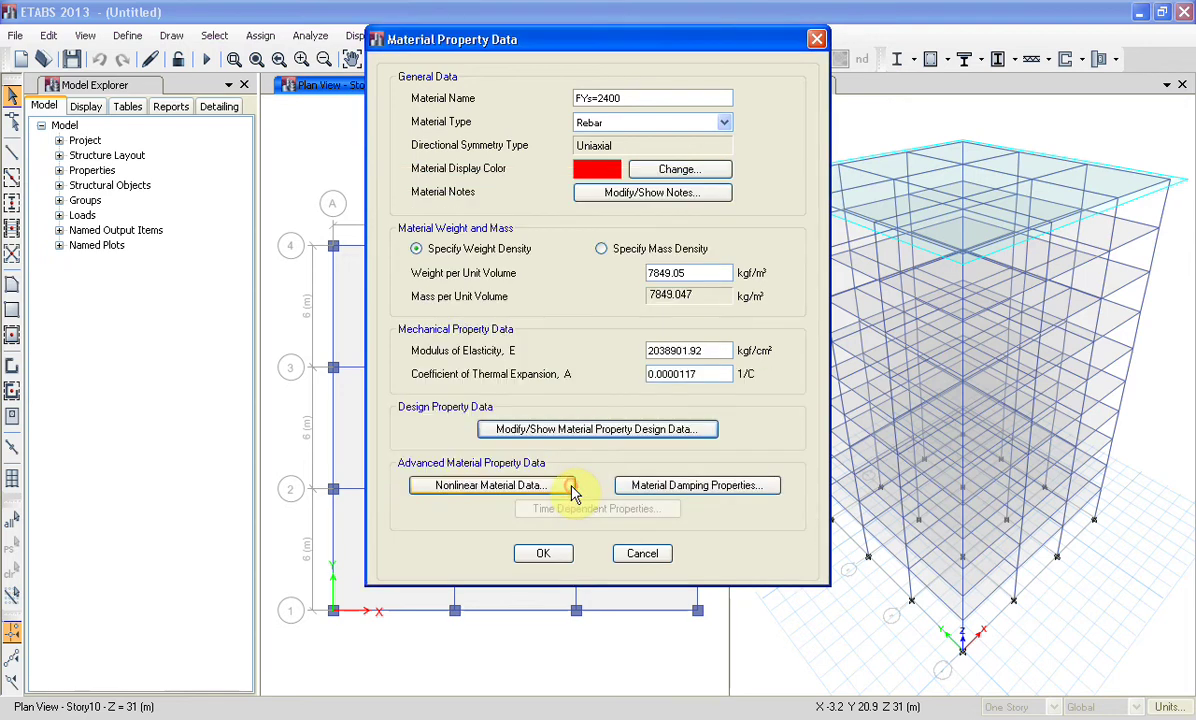
click(545, 553)
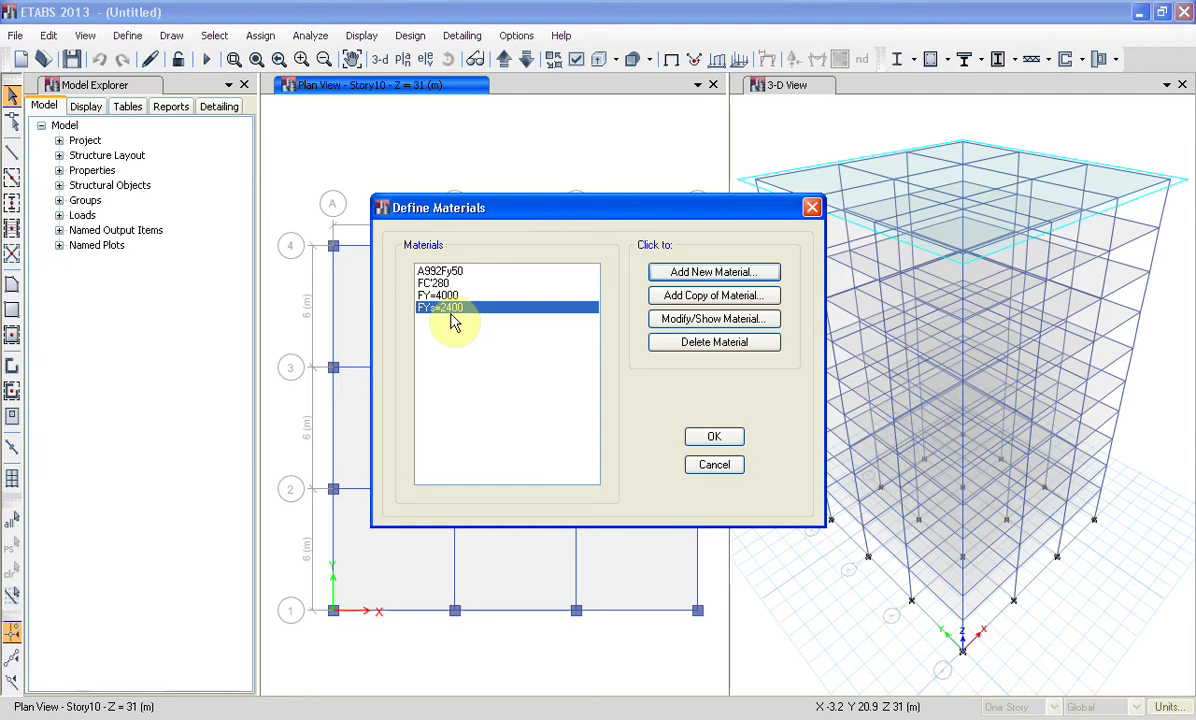
click(710, 440)
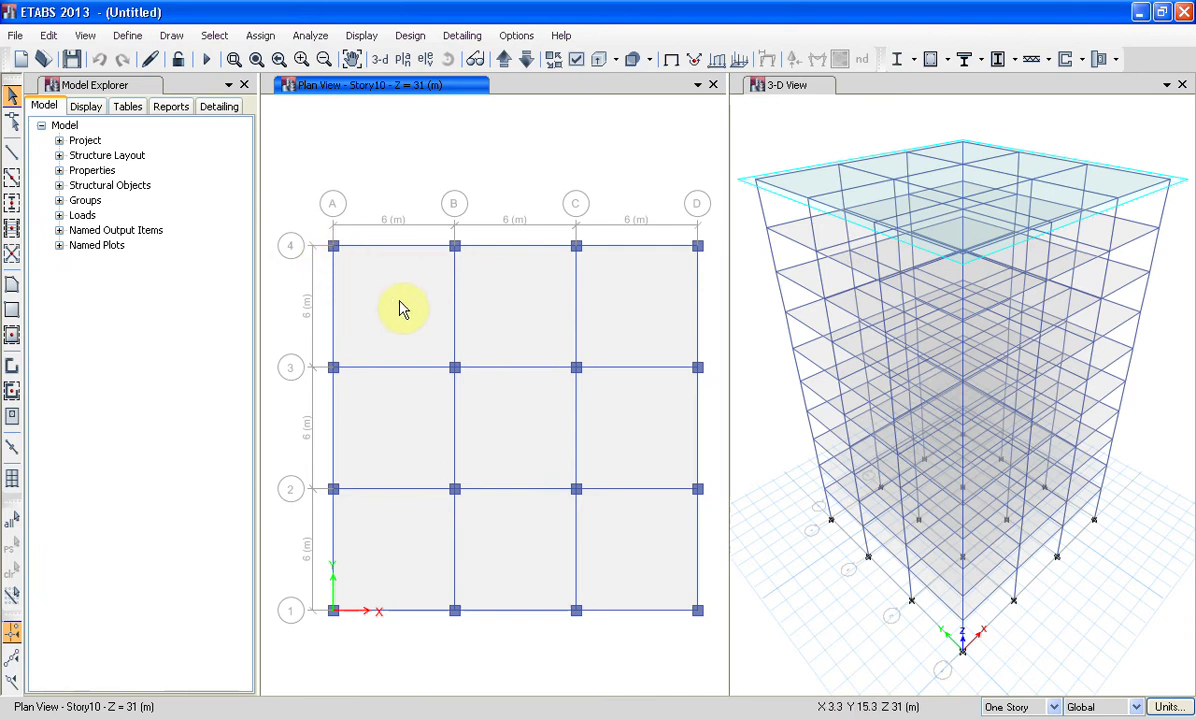
Open the ConcBm frame section property for modification and rename it ConcBm0.6*0.3.
click(127, 37)
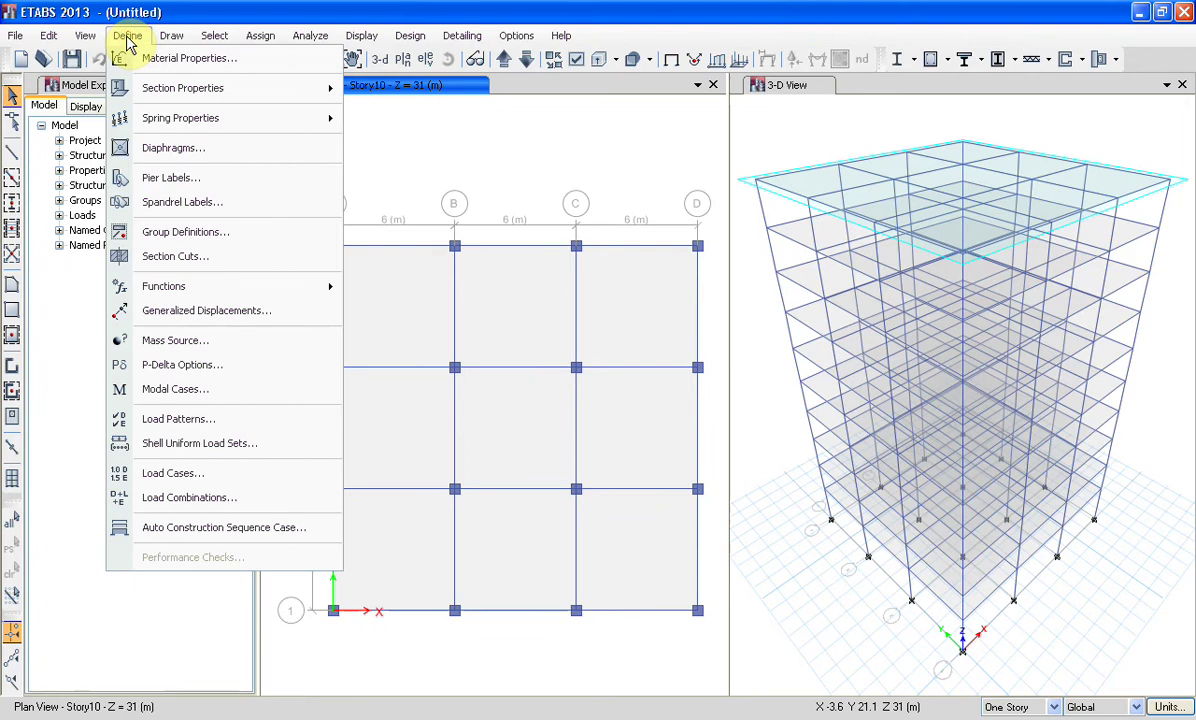
mouse_move(151, 89)
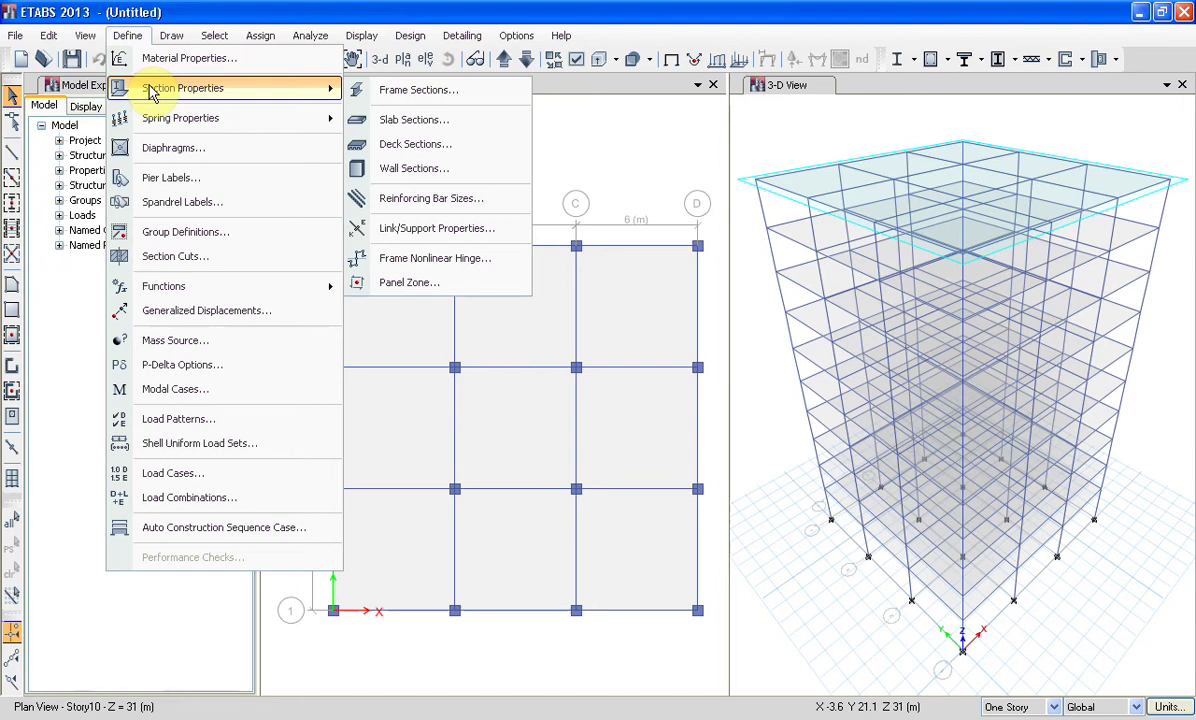
click(392, 90)
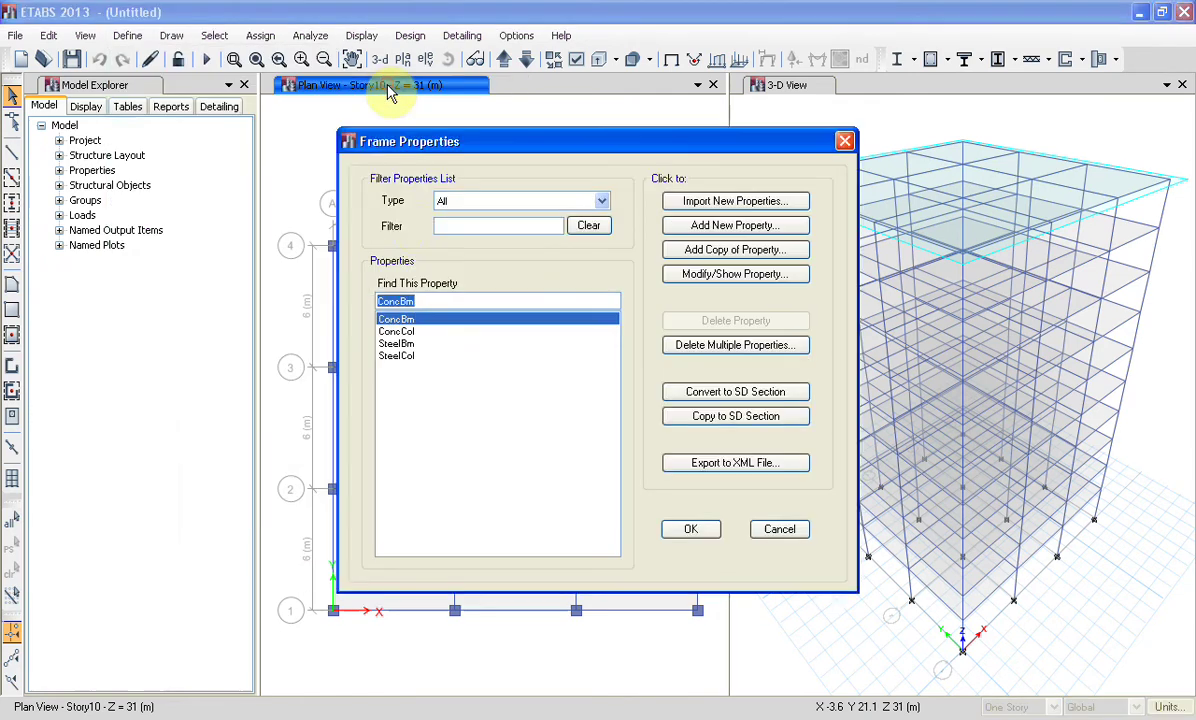
click(410, 334)
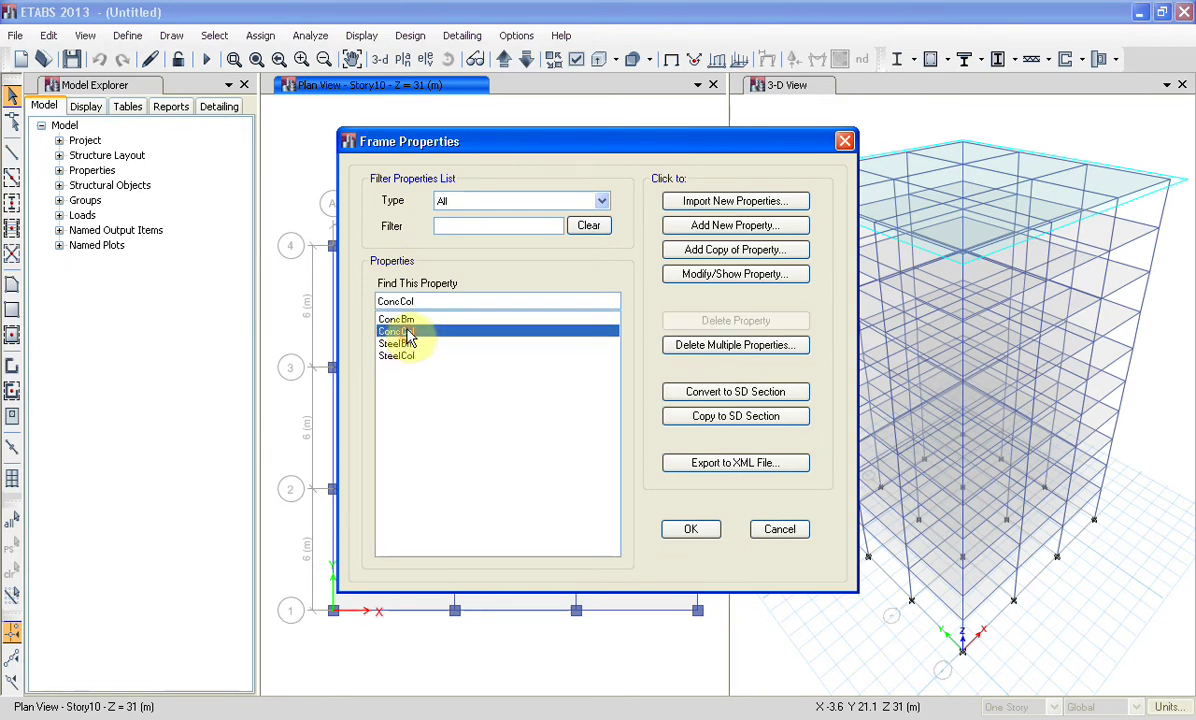
click(423, 320)
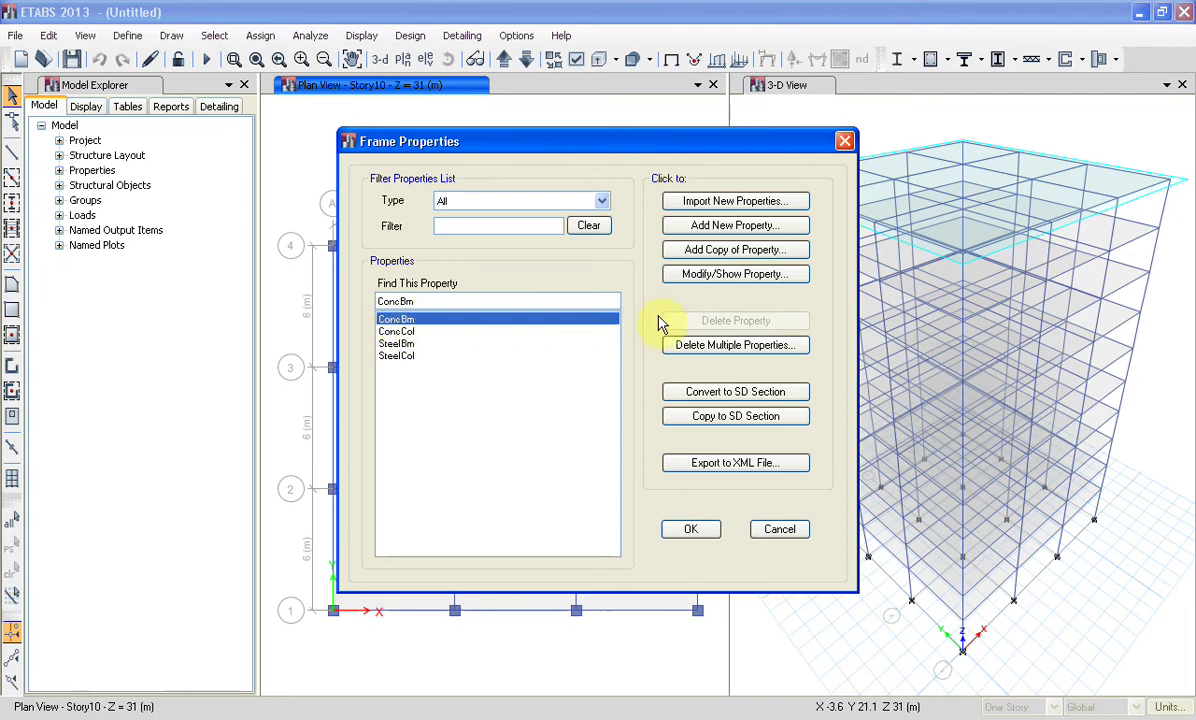
click(705, 280)
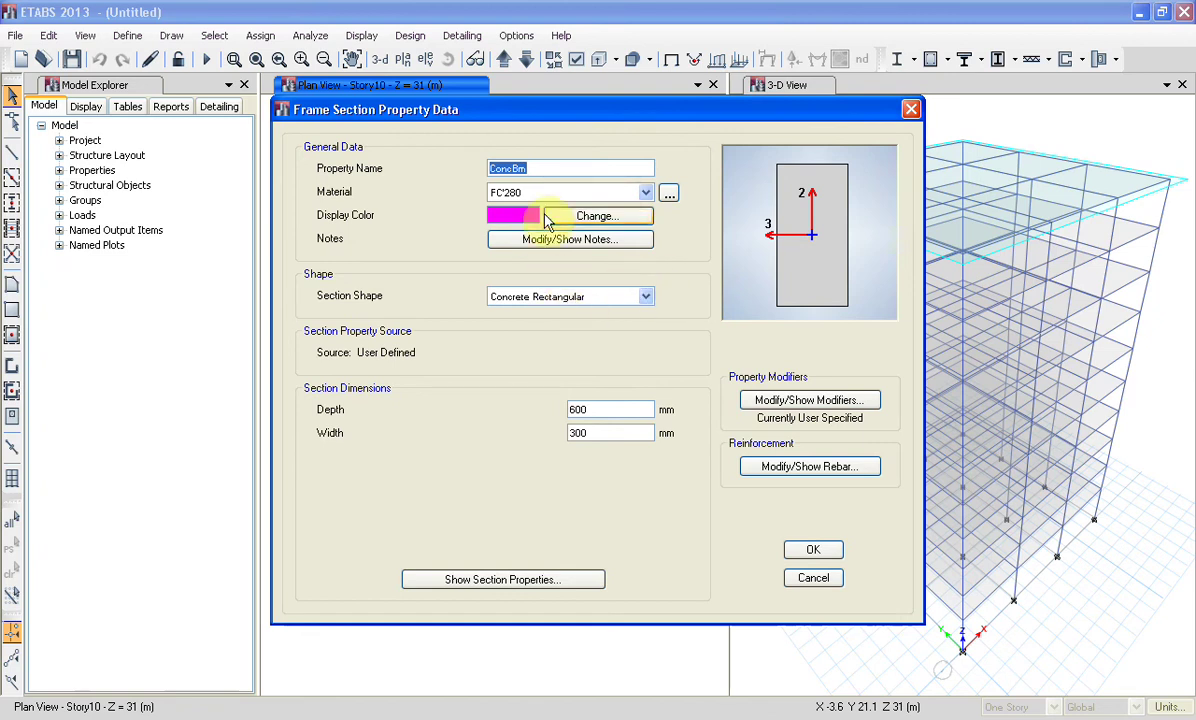
click(532, 166)
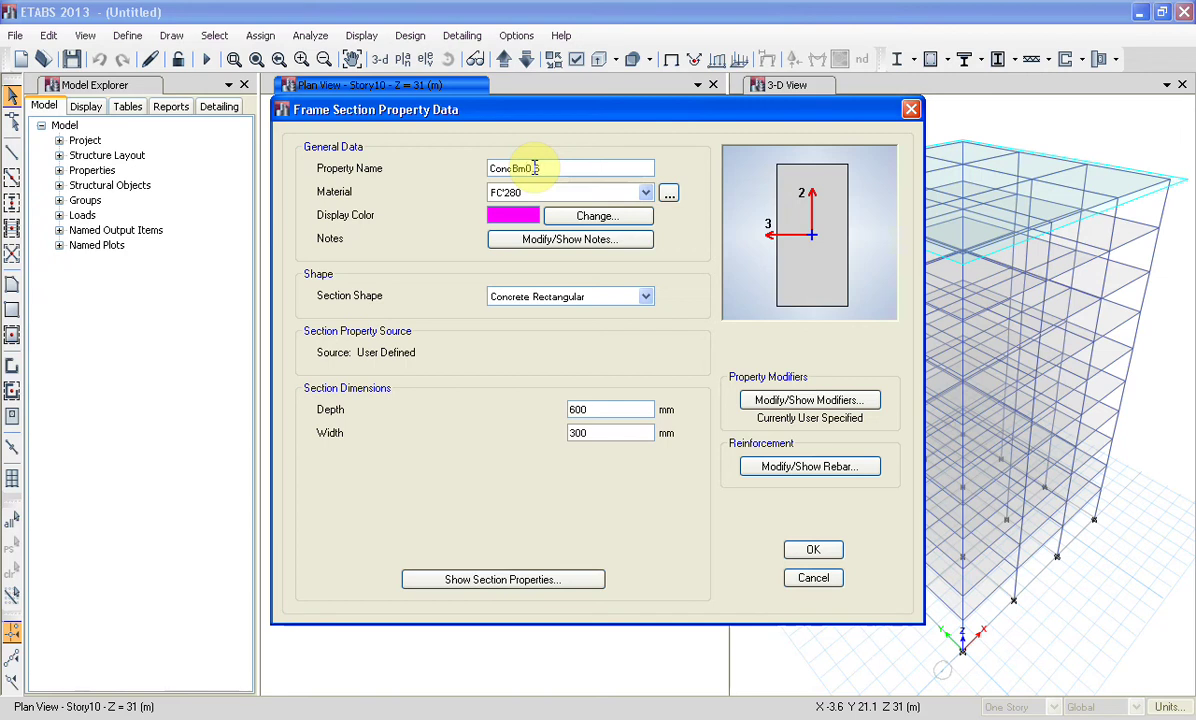
text(0.4)
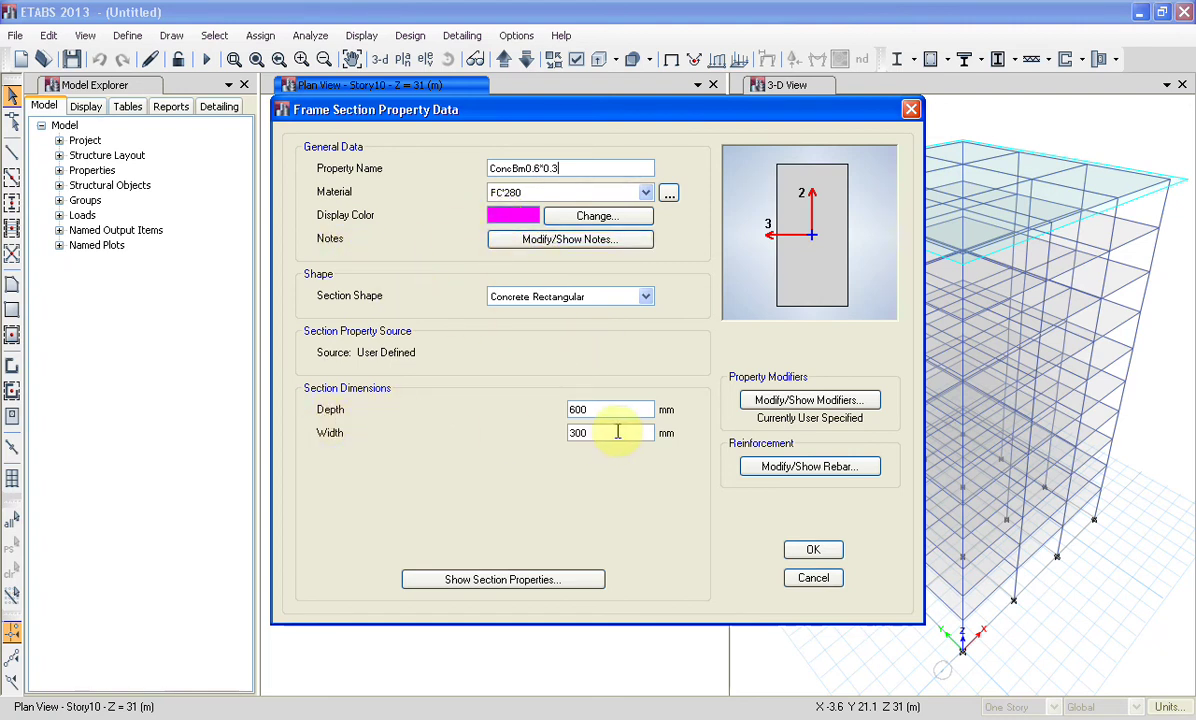
Set the beam section's stiffness modifiers to 0.3 for the torsional constant and 0.5 for the moments of inertia about axes 2 and 3.
click(775, 404)
double_click(681, 306)
text(0.3)
key(Tab)
text(0.5)
key(Tab)
text(0.5)
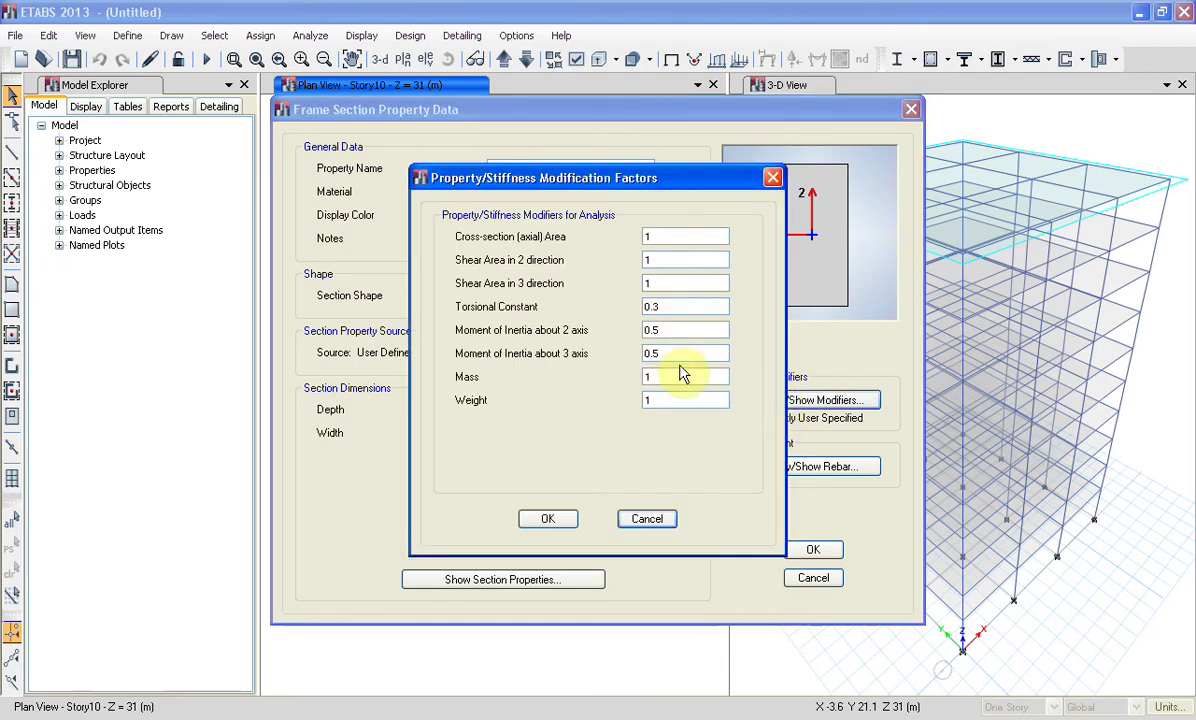
click(550, 518)
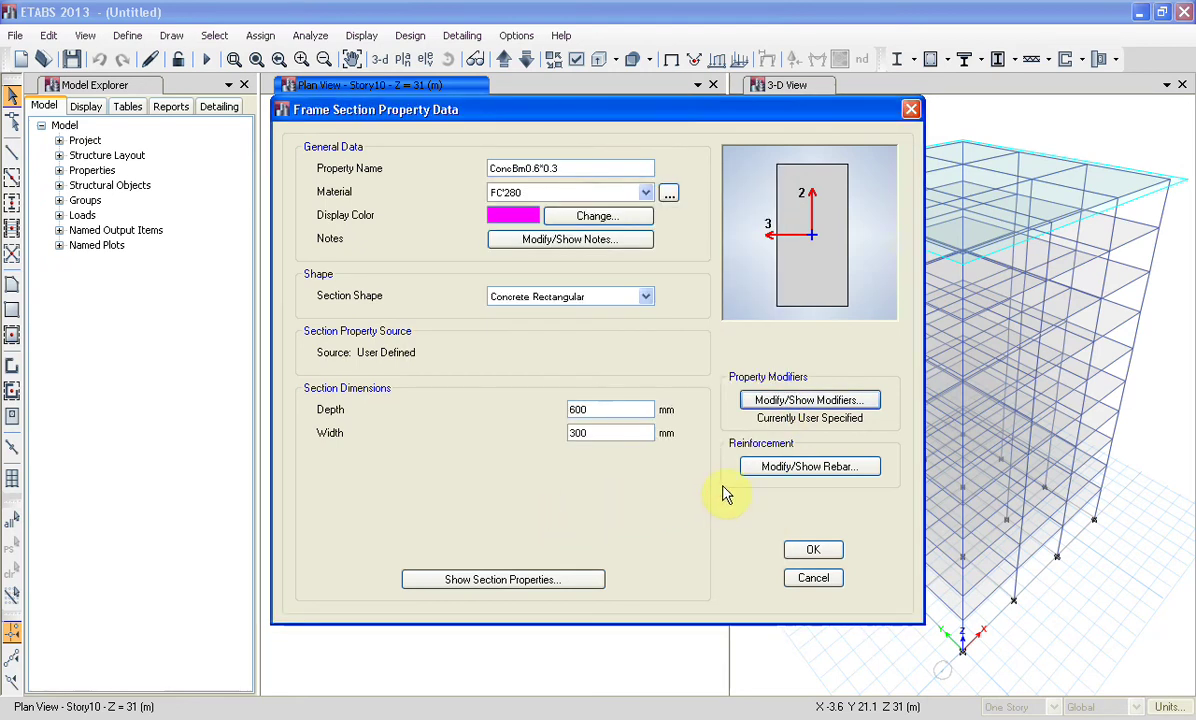
Assign FYs=2400 as the beam section's confinement bar (ties) material and save the section.
click(760, 466)
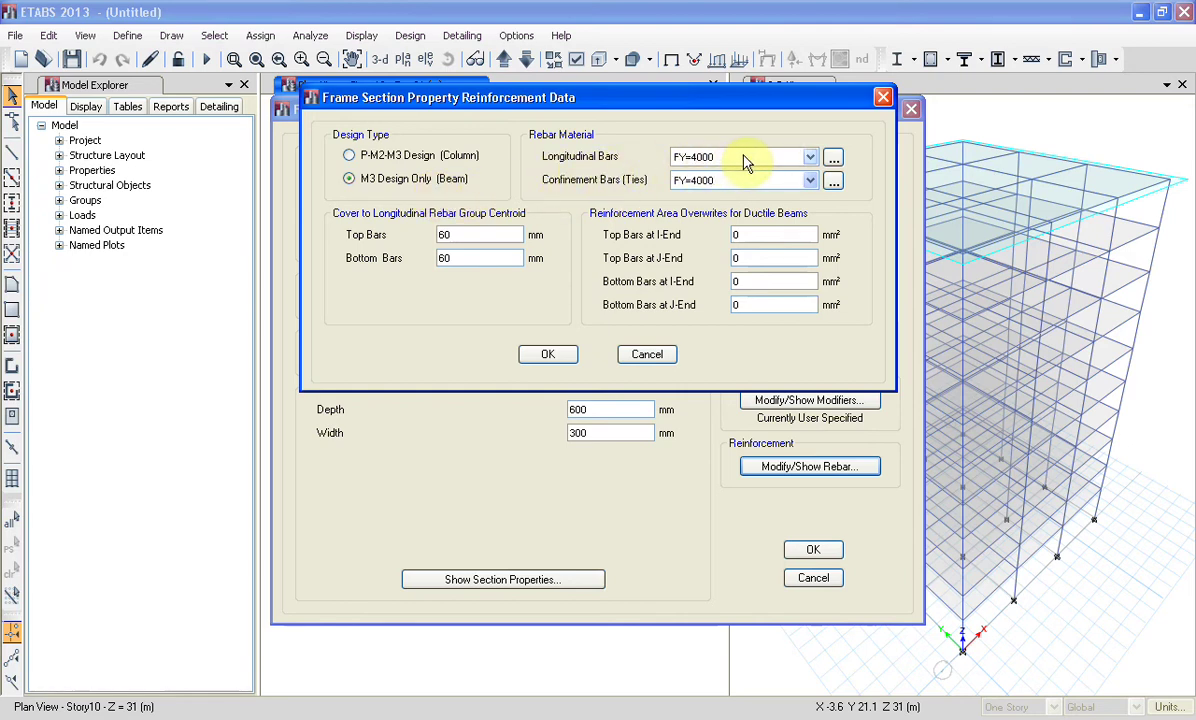
click(729, 180)
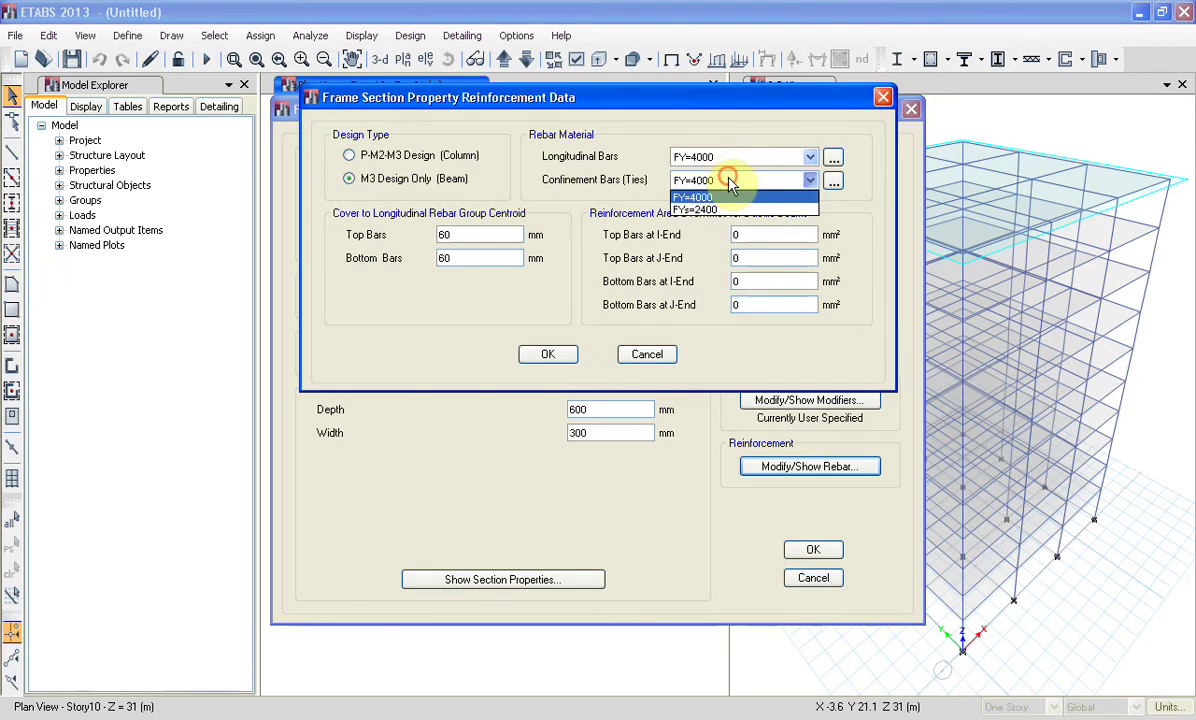
click(700, 209)
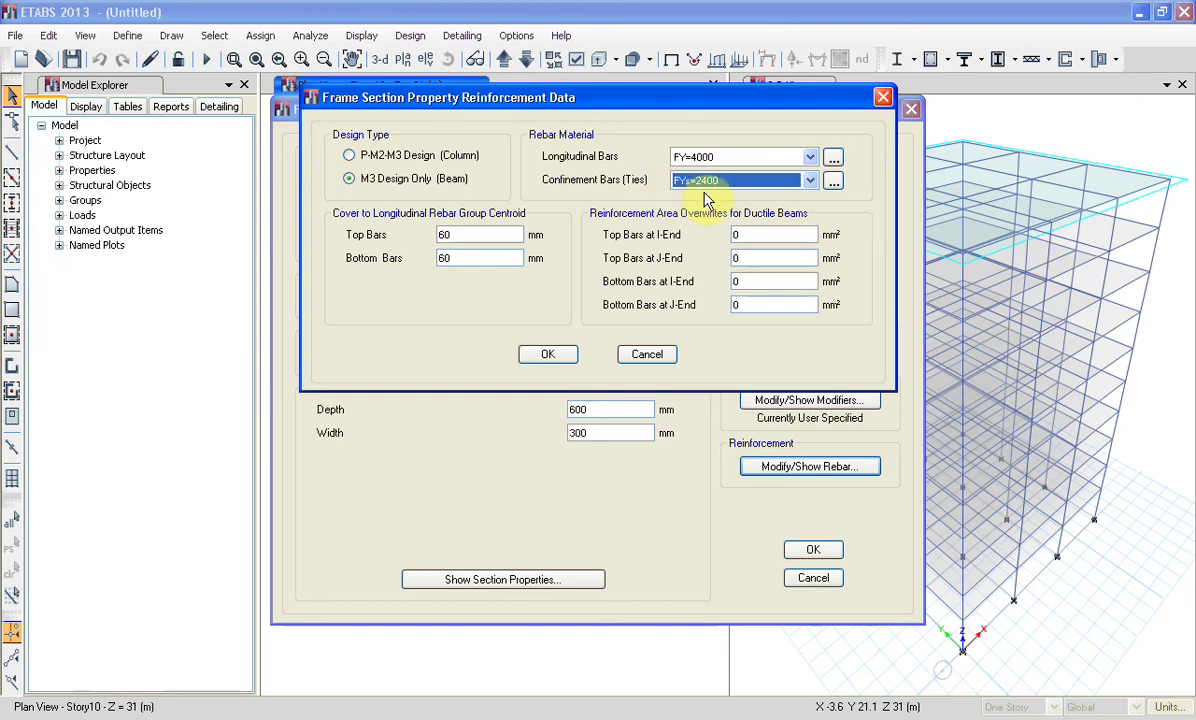
click(548, 354)
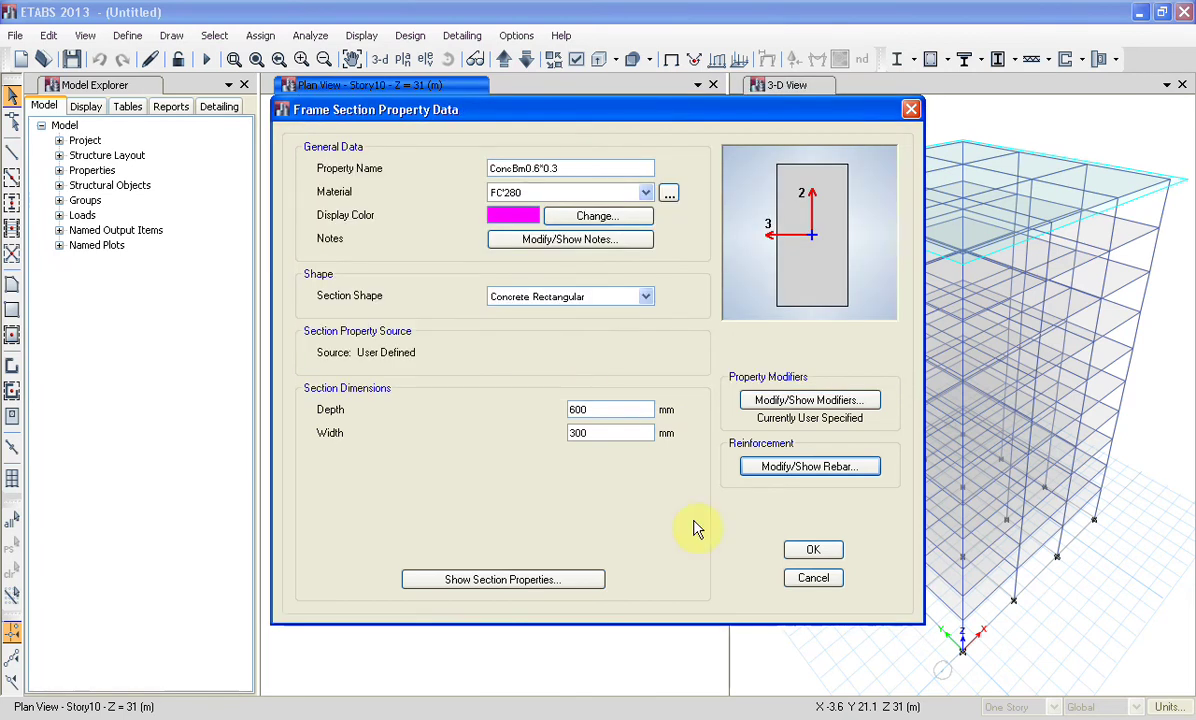
click(808, 551)
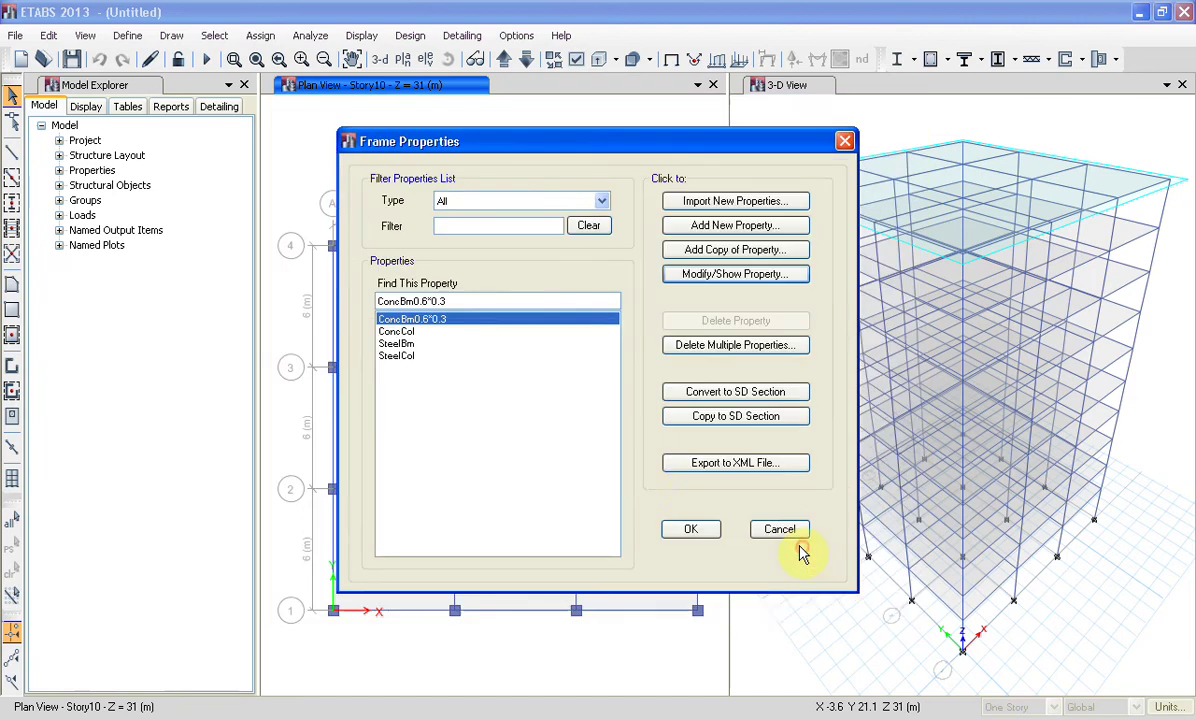
Open the ConcCol frame section property for modification and rename it ConcCol0.5*0.5.
click(408, 343)
click(409, 333)
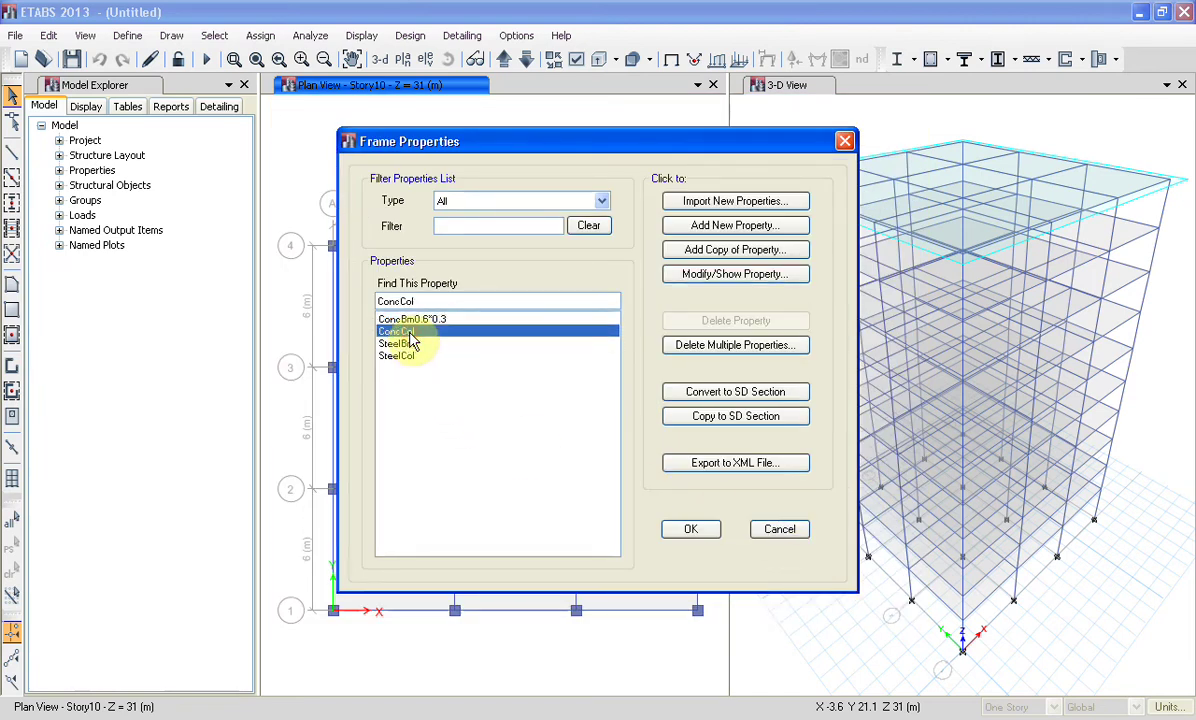
click(713, 273)
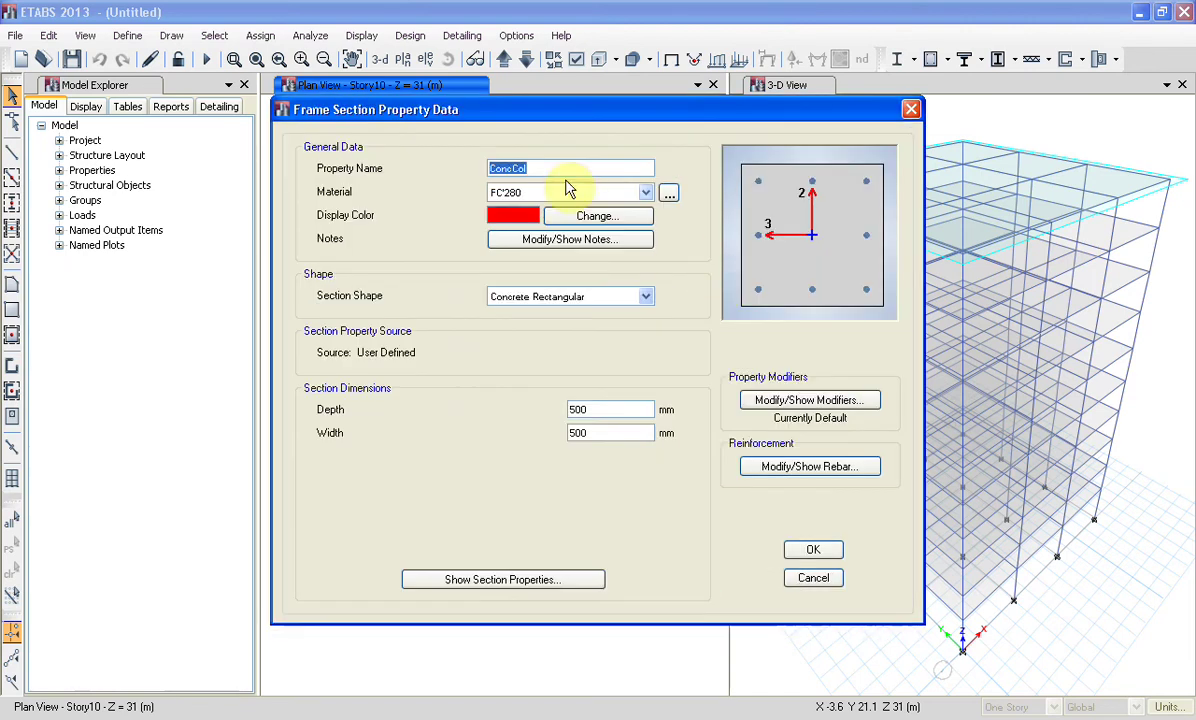
click(551, 168)
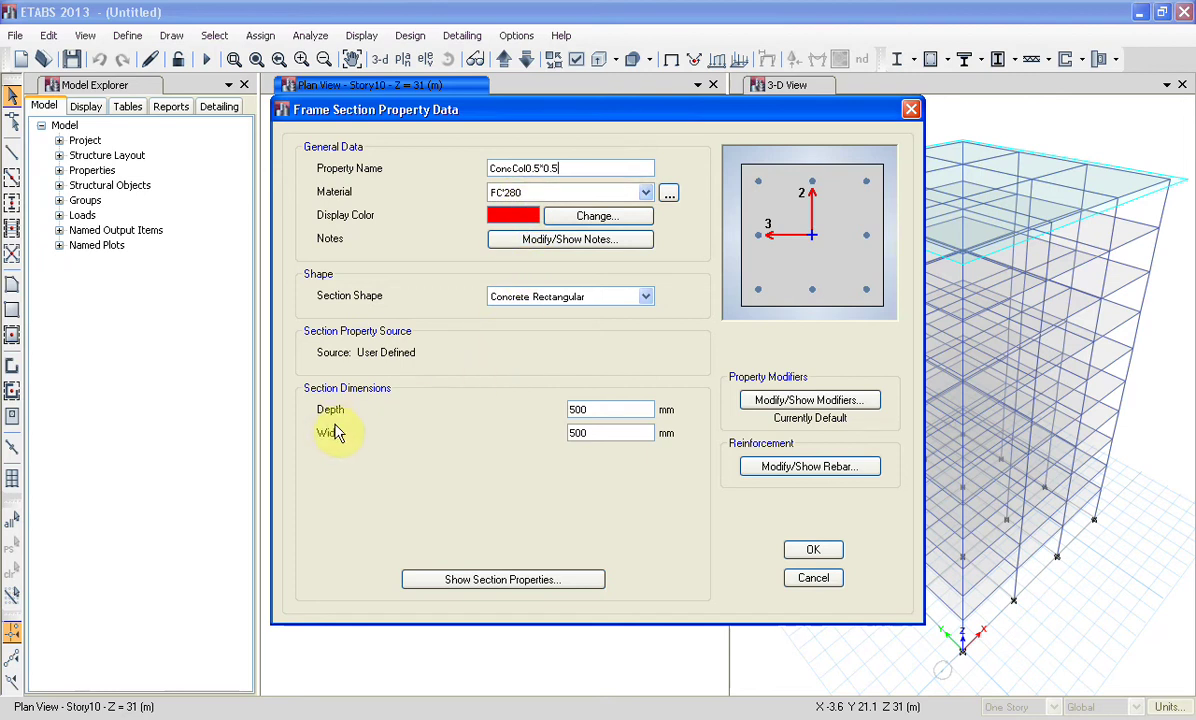
Assign FYs=2400 as the column section's confinement bar (ties) material and save the section.
click(778, 470)
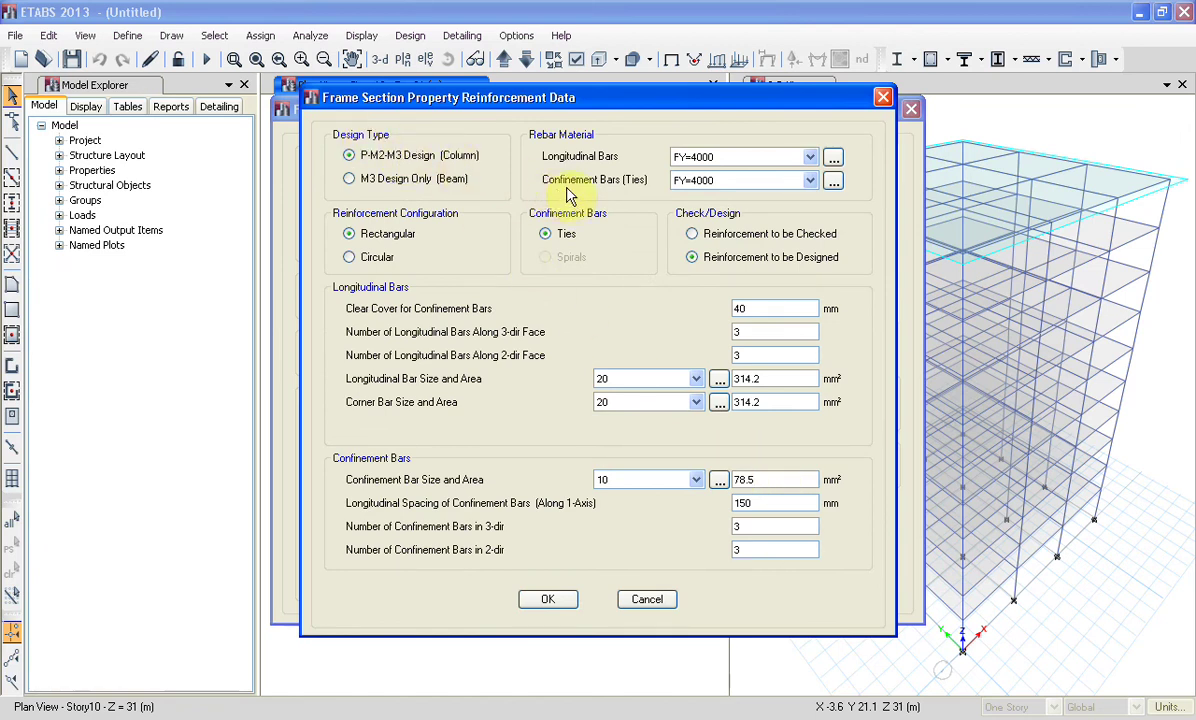
click(716, 184)
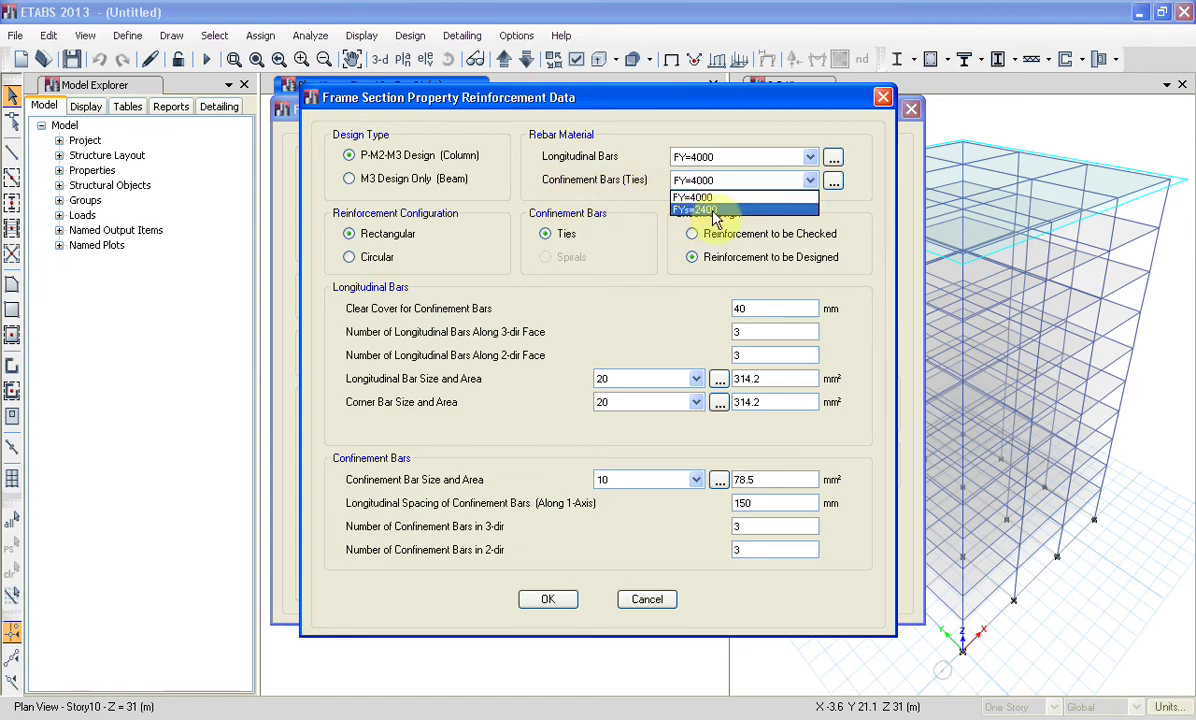
click(714, 211)
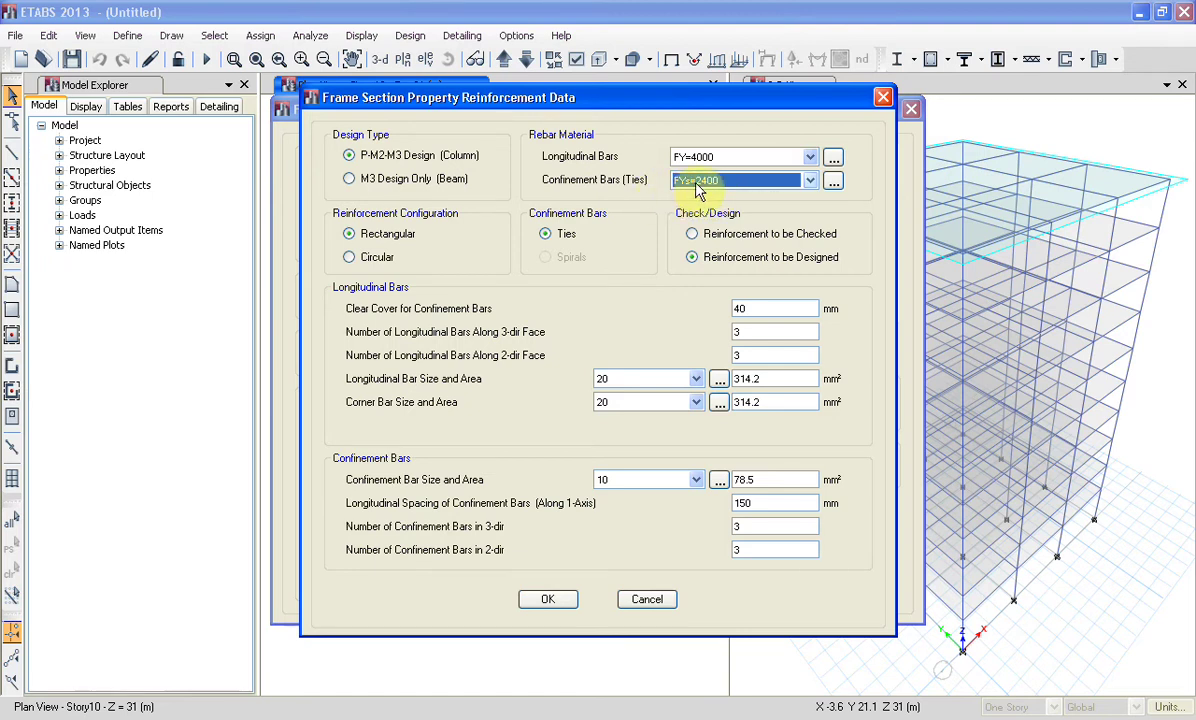
click(561, 601)
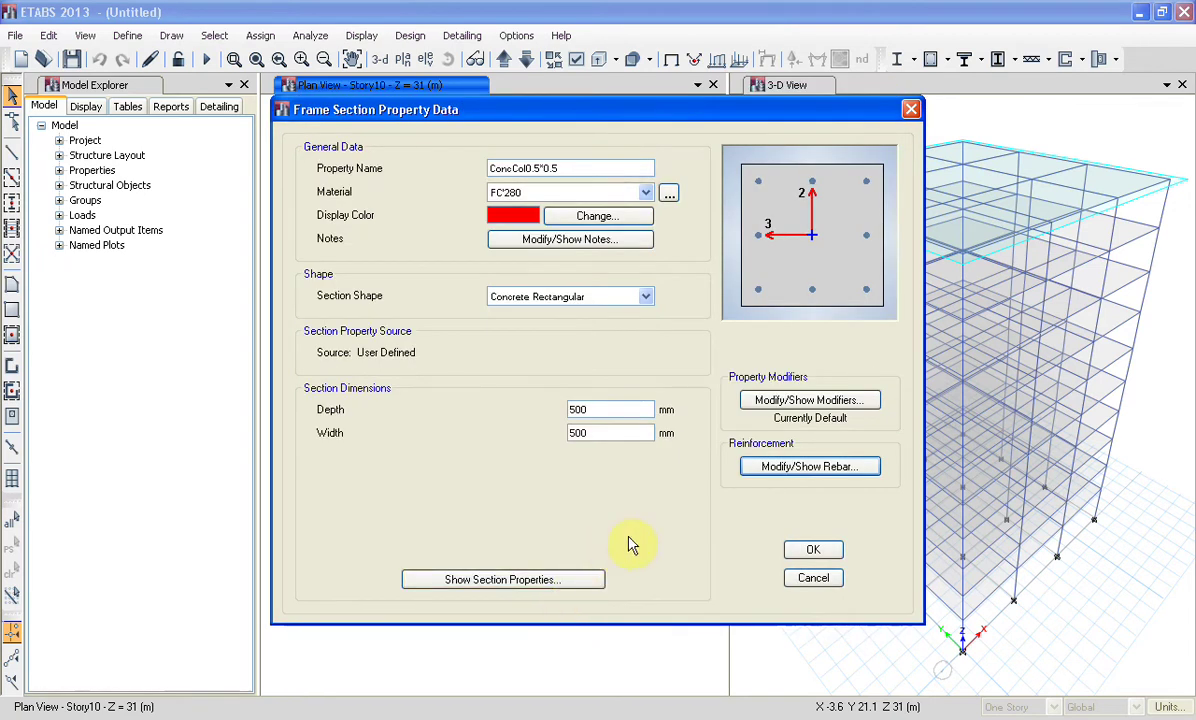
click(806, 555)
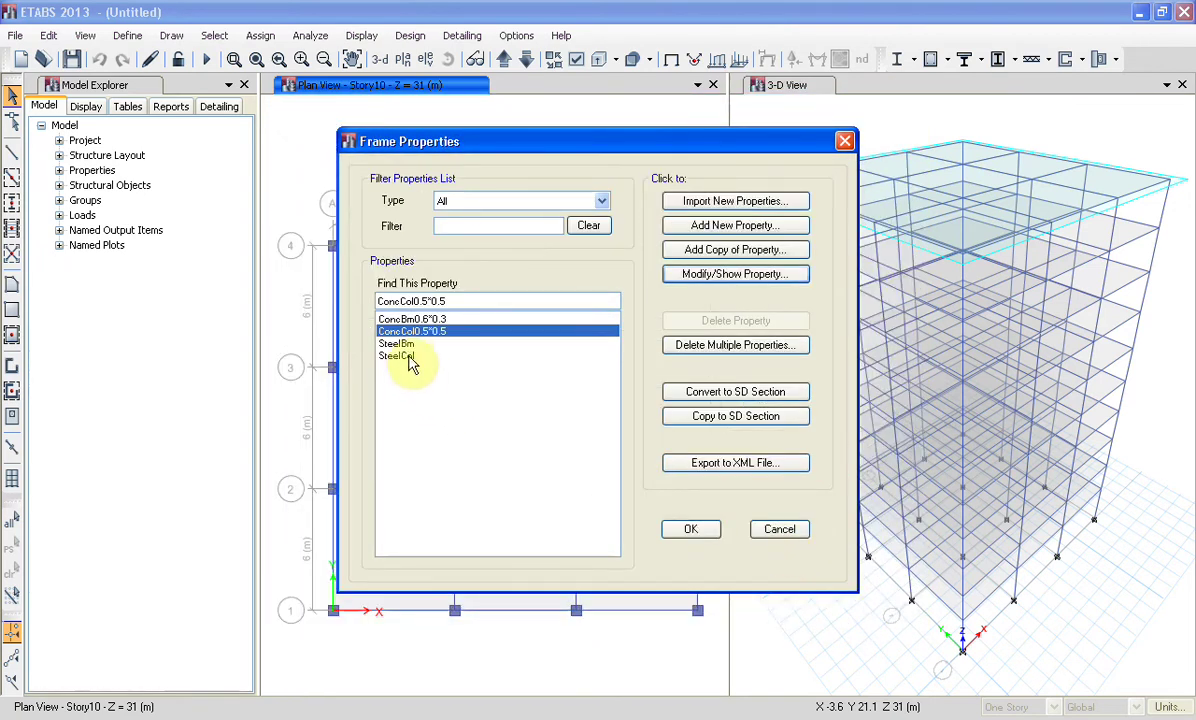
Delete the SteelBm and SteelCol frame sections and finish defining the frame properties.
click(400, 345)
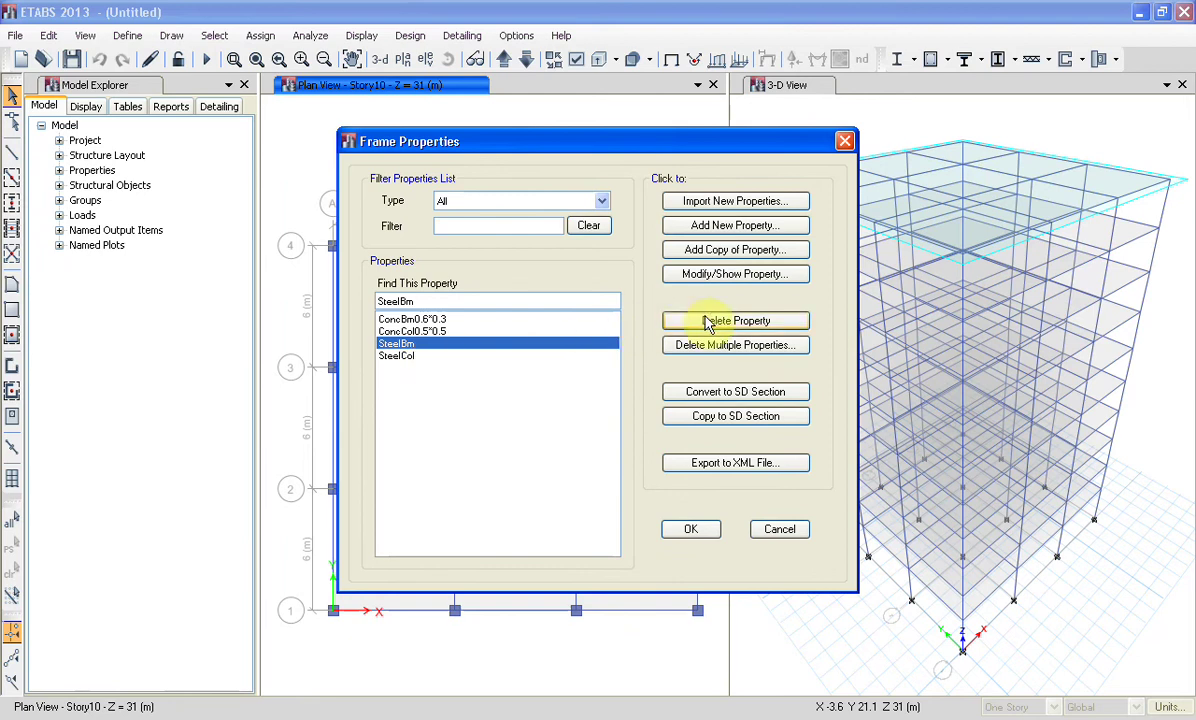
click(707, 322)
click(550, 424)
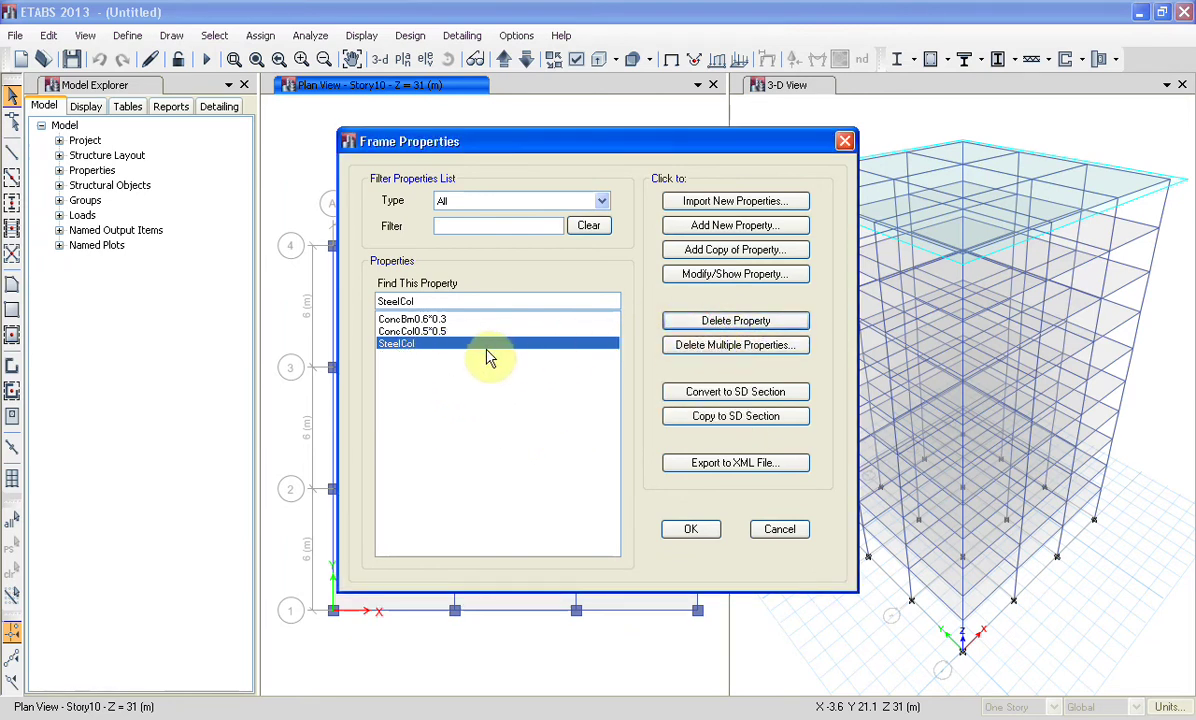
click(712, 322)
click(555, 426)
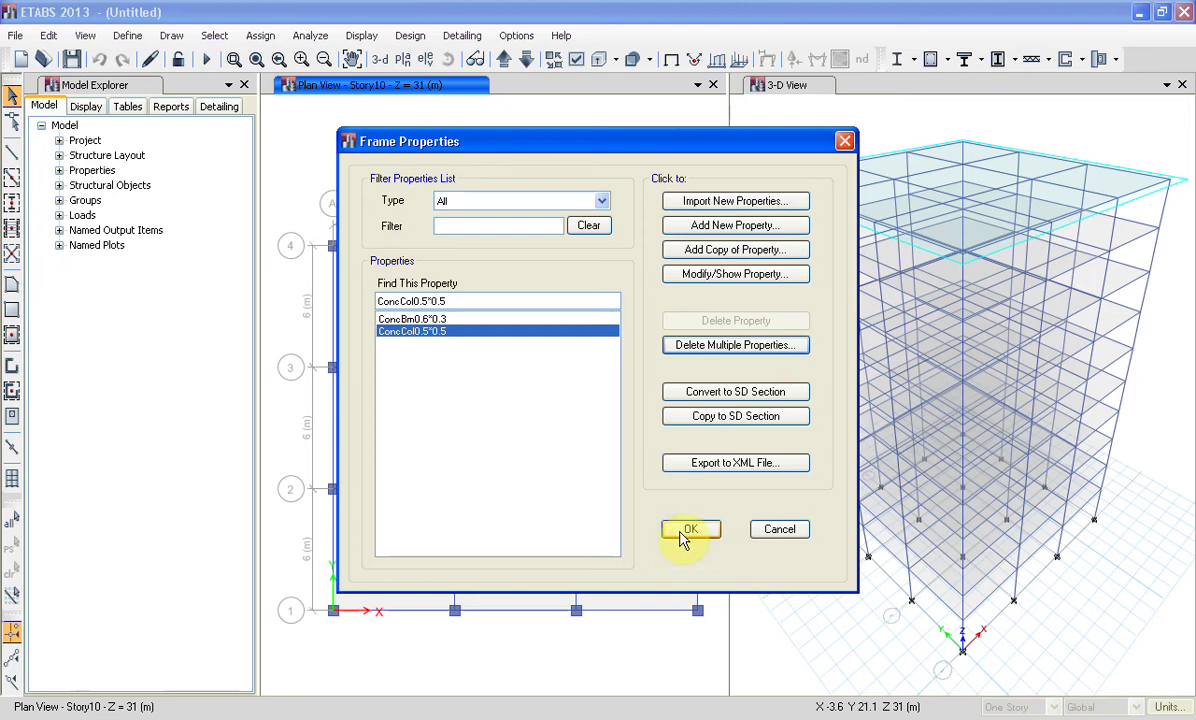
click(684, 533)
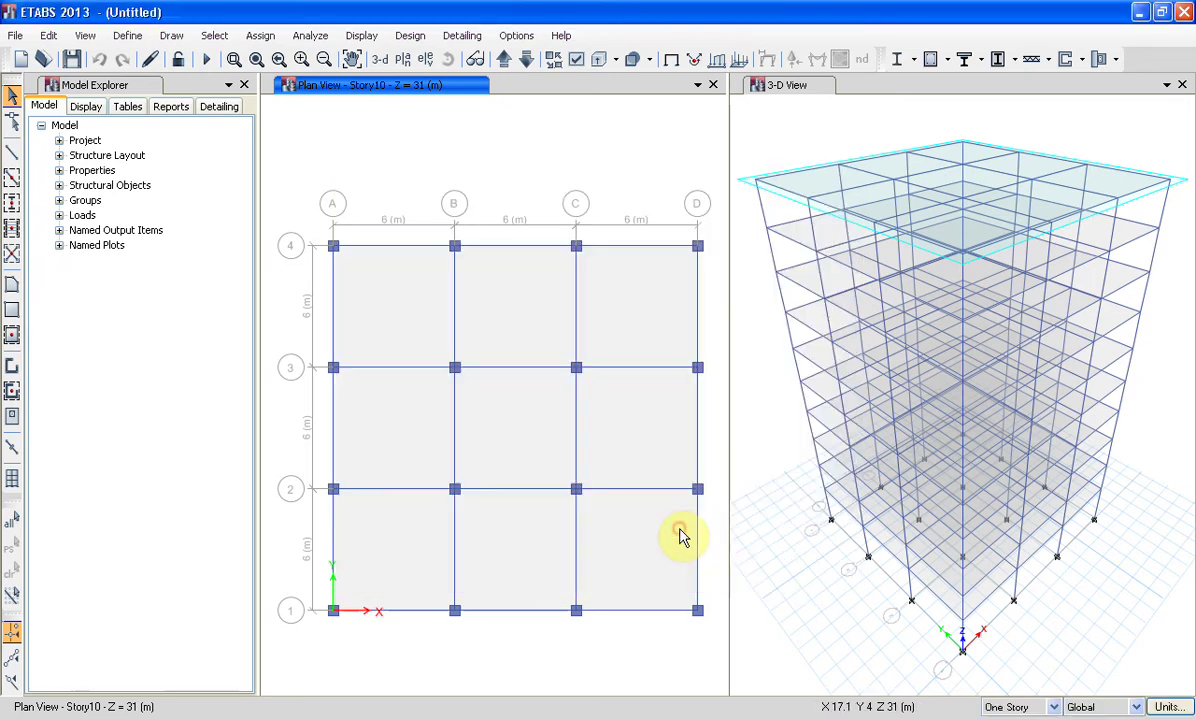
Rename the Slab1 slab property as Slab15cm and save the slab definitions.
click(129, 40)
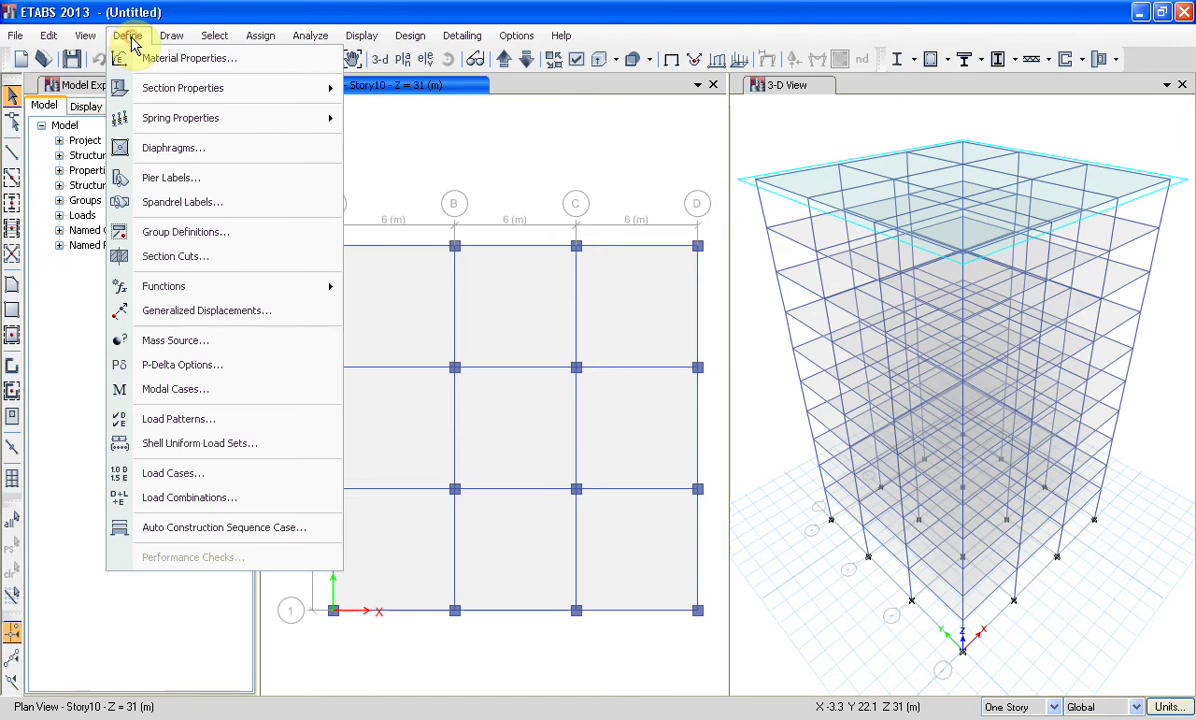
mouse_move(170, 88)
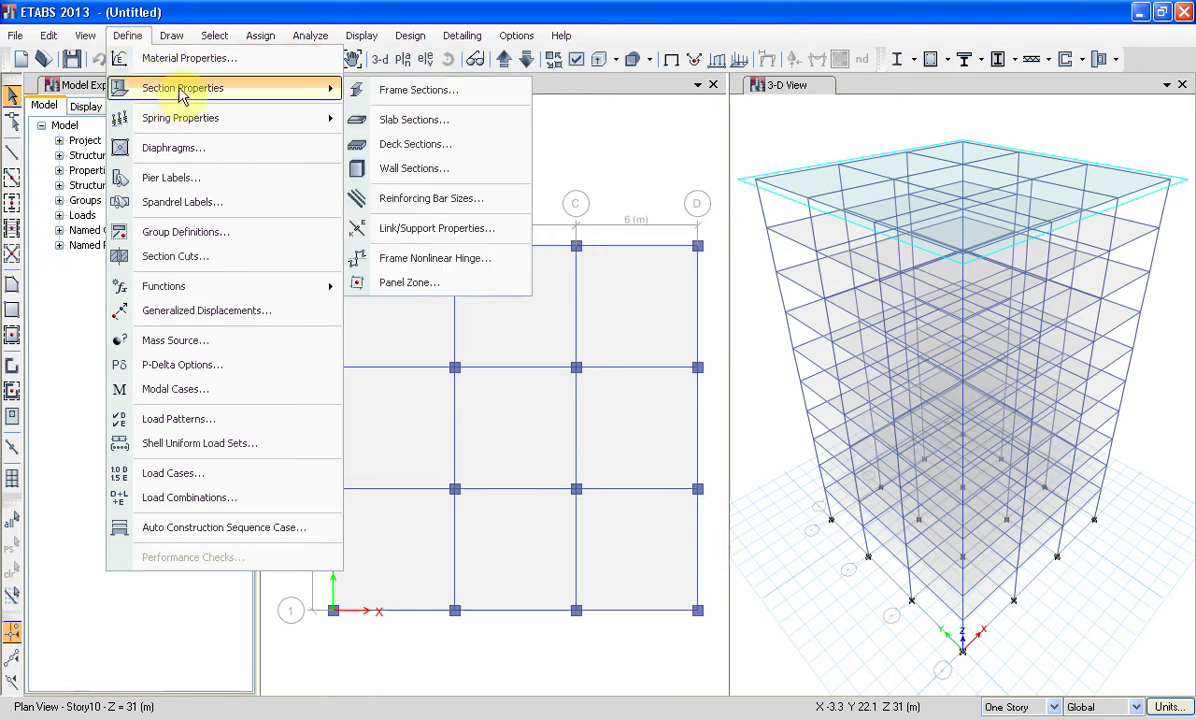
click(402, 119)
click(462, 327)
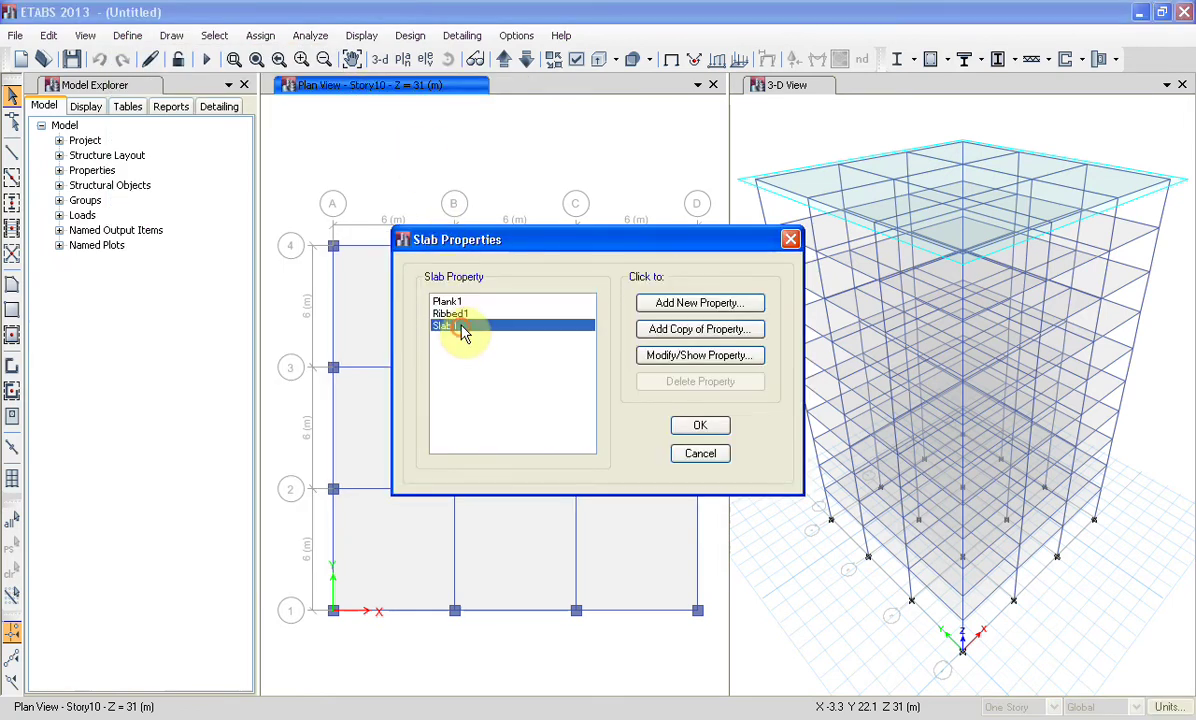
click(676, 355)
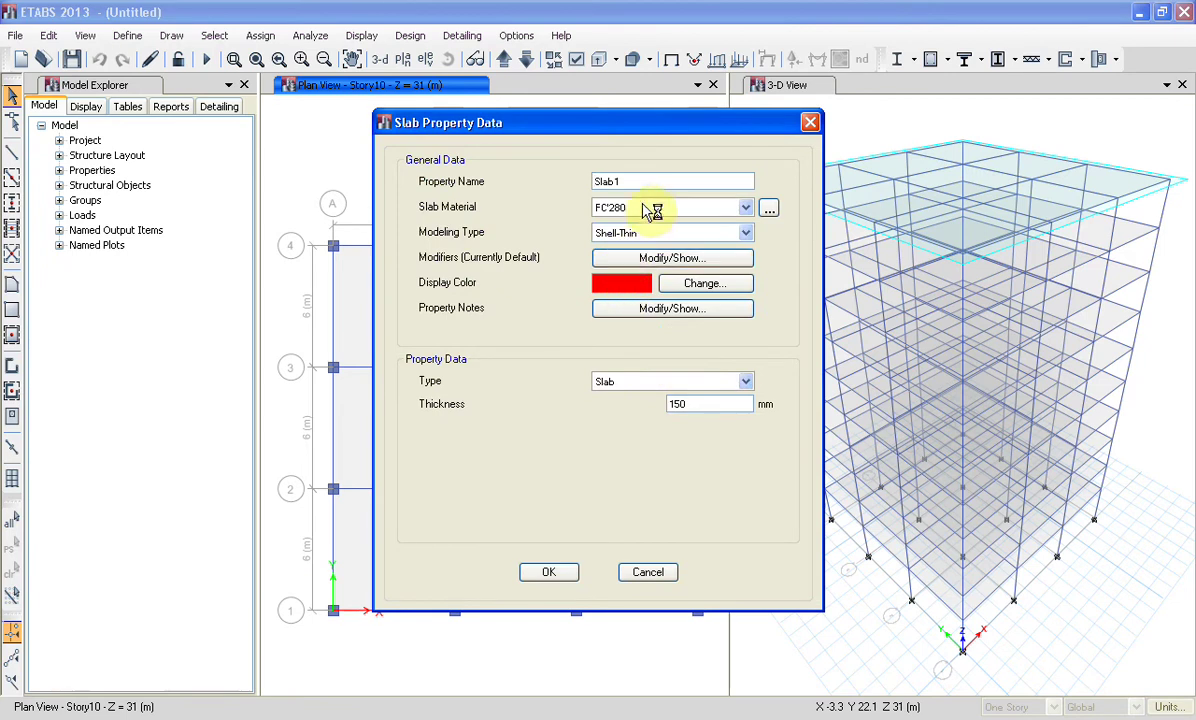
double_click(680, 404)
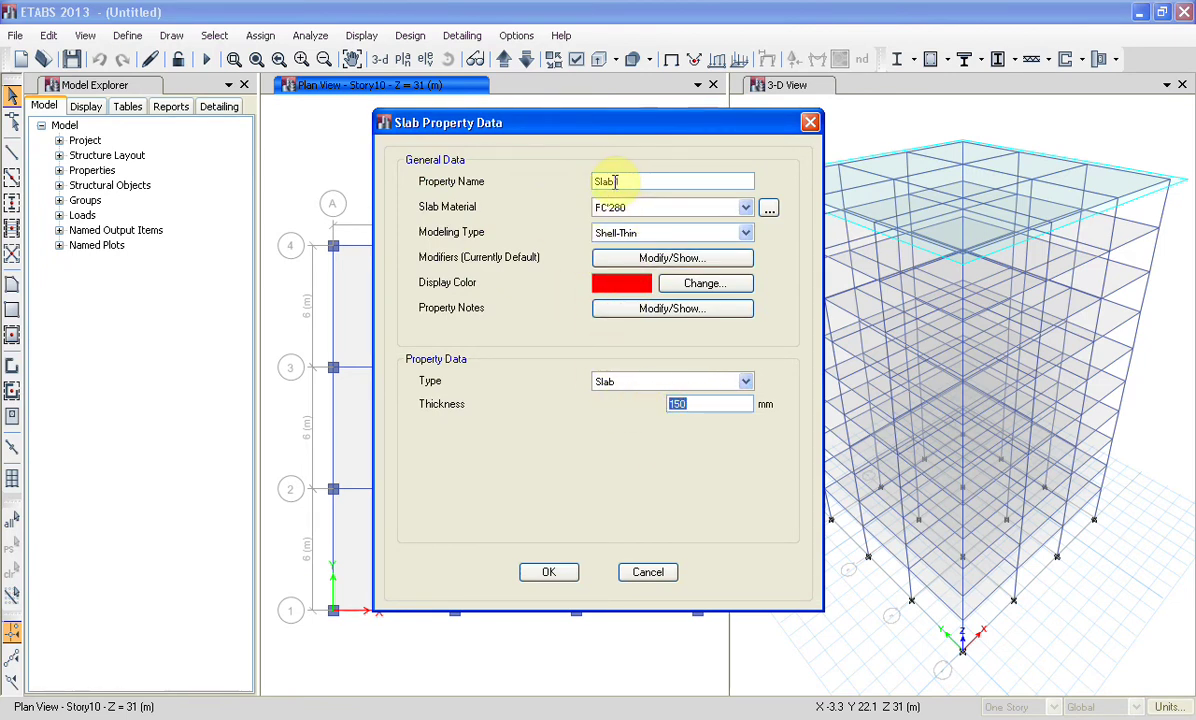
drag(612, 181, 621, 181)
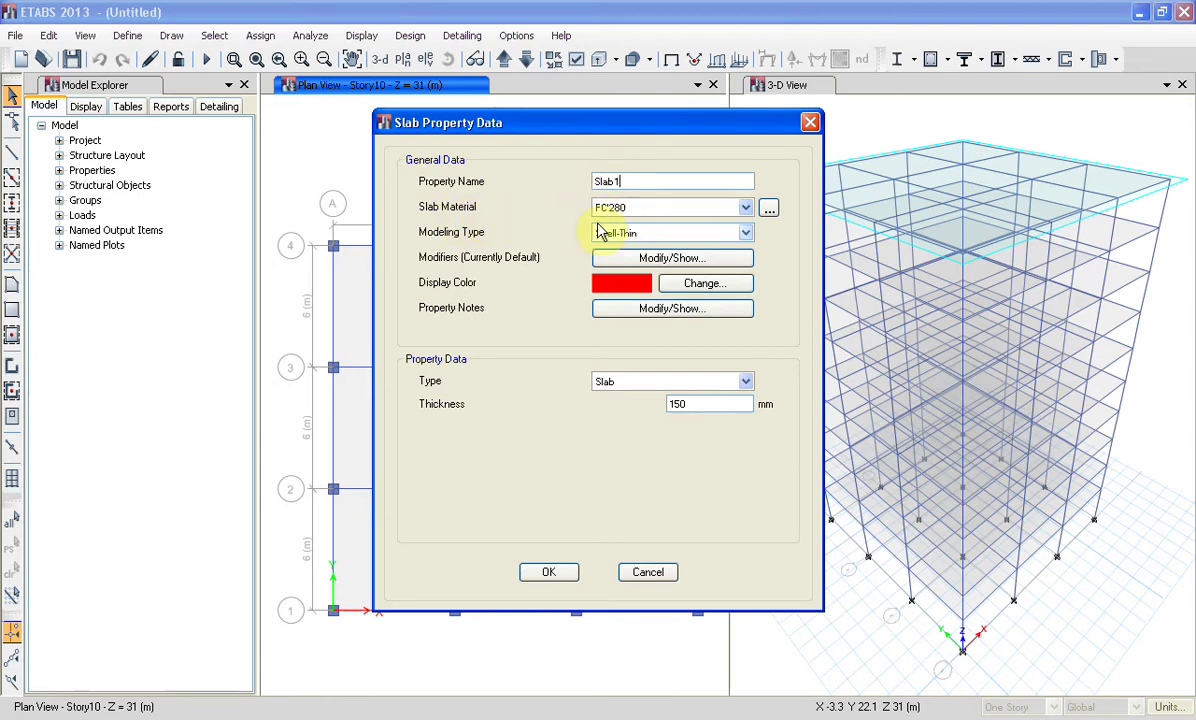
text(cm)
click(612, 183)
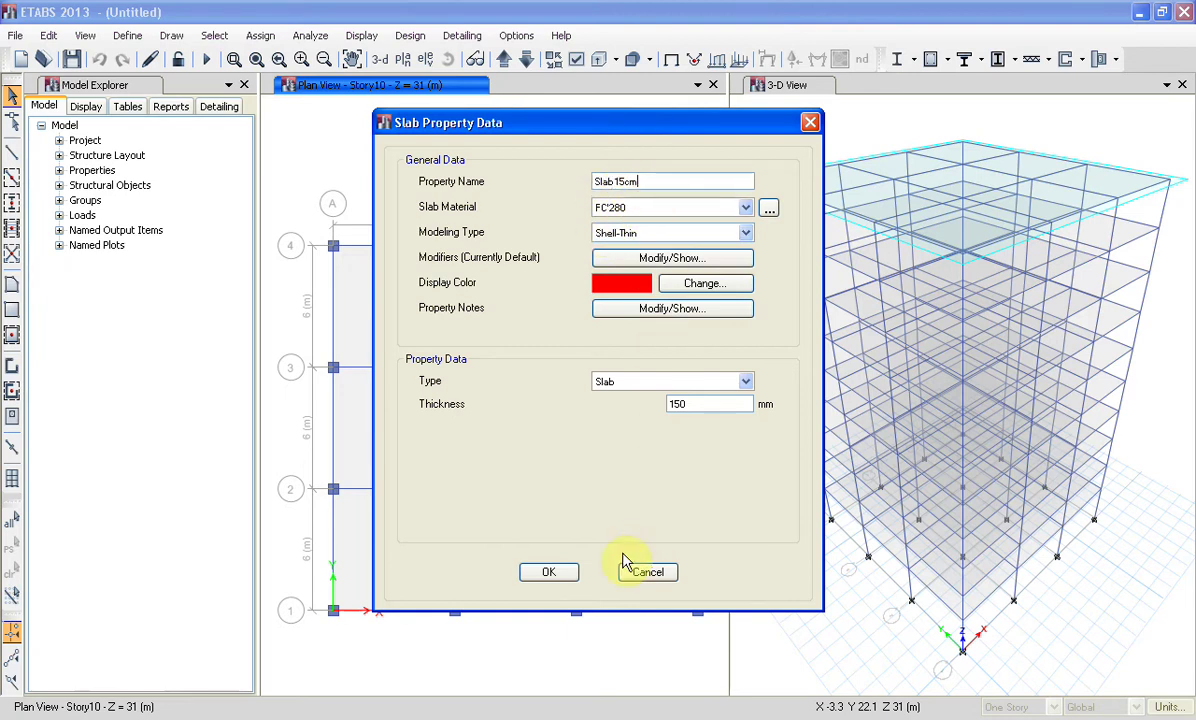
click(562, 575)
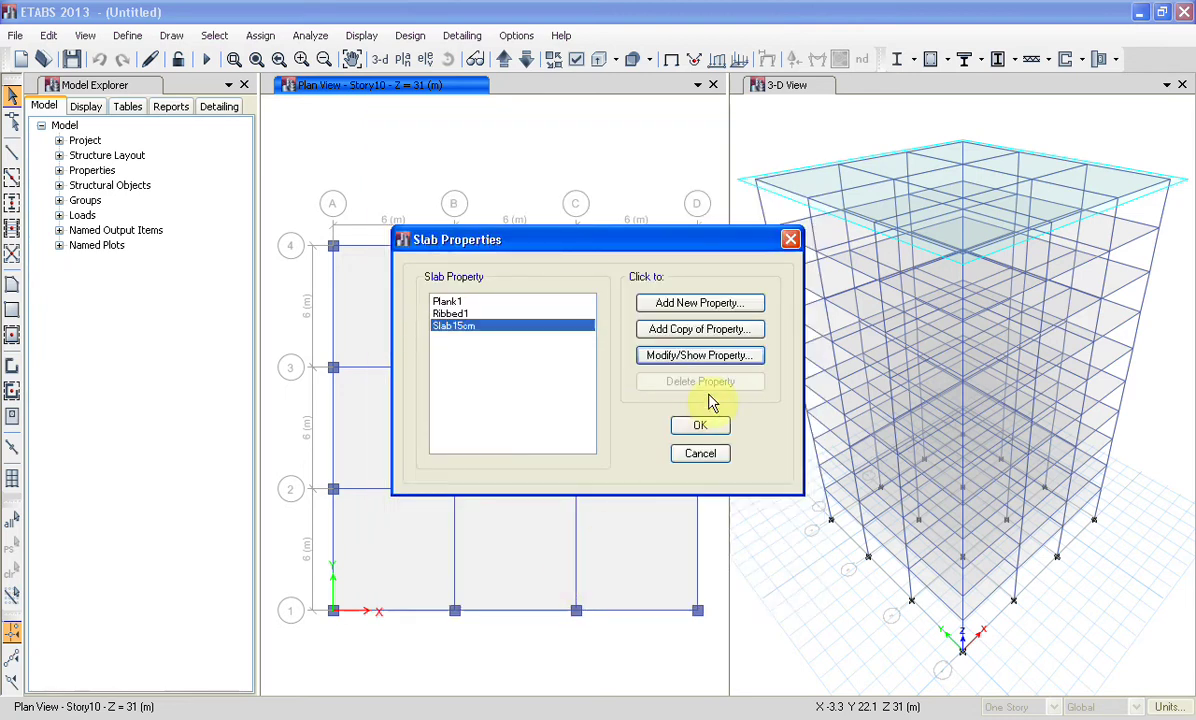
click(700, 426)
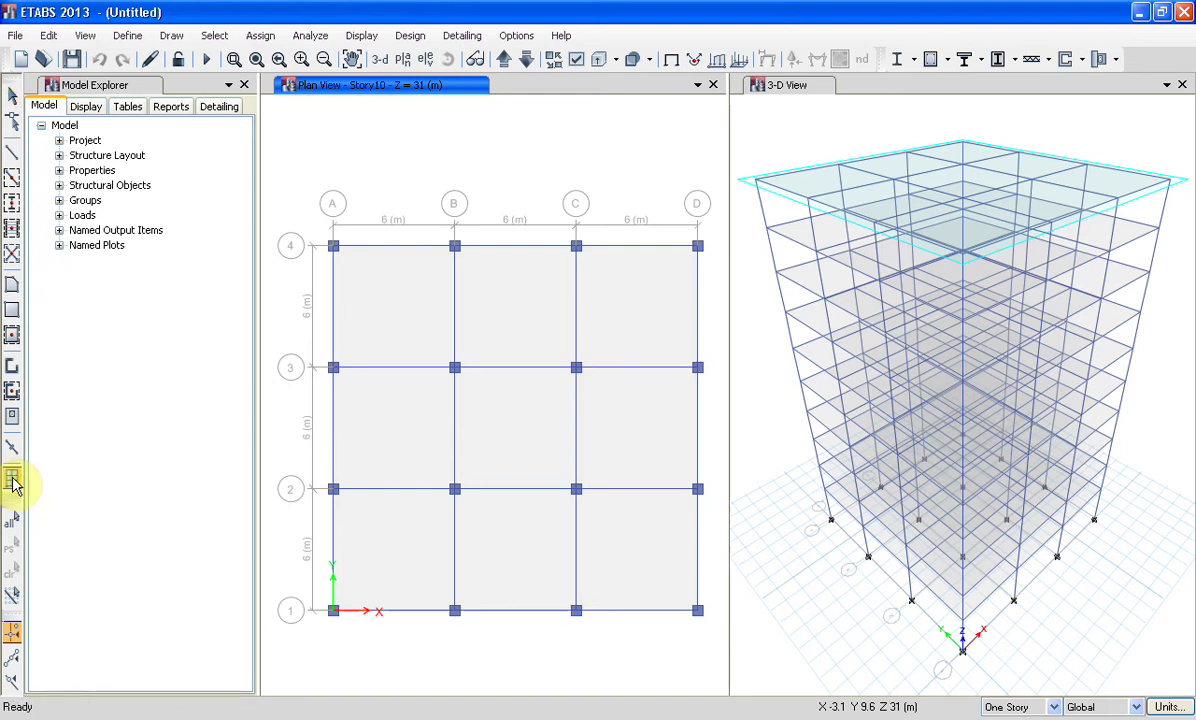
Start a new C-shaped wall stack with height LY and length LX both set to 2 m.
click(13, 481)
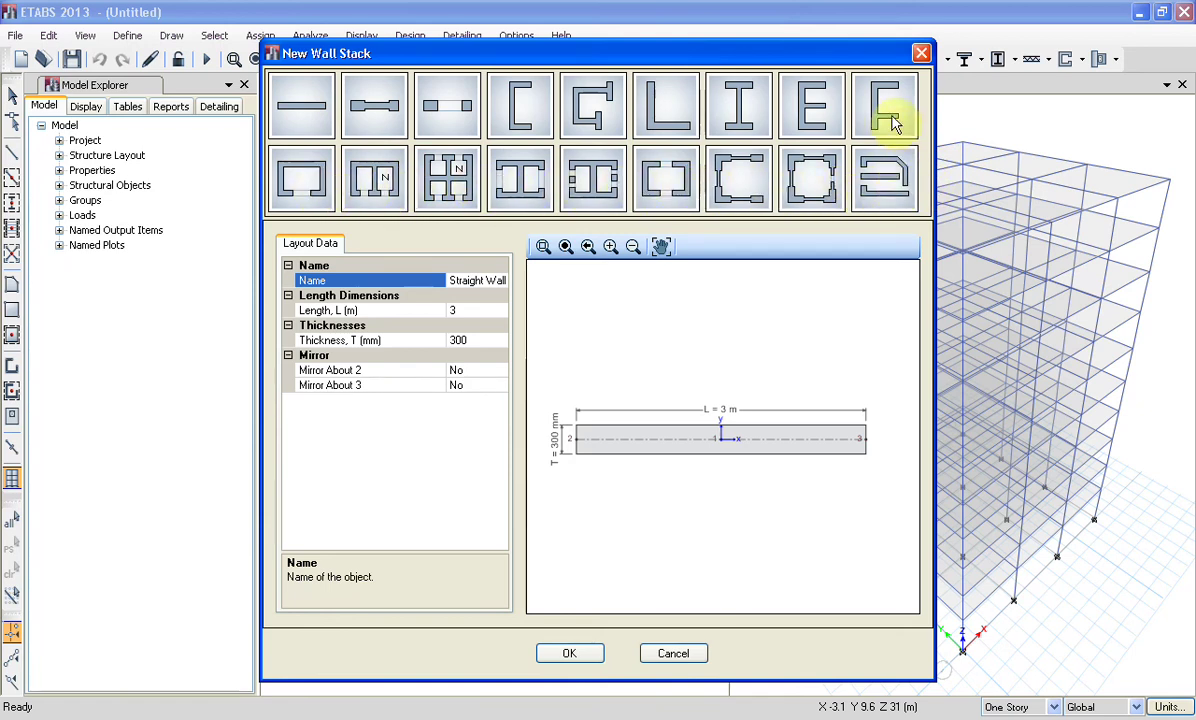
click(525, 115)
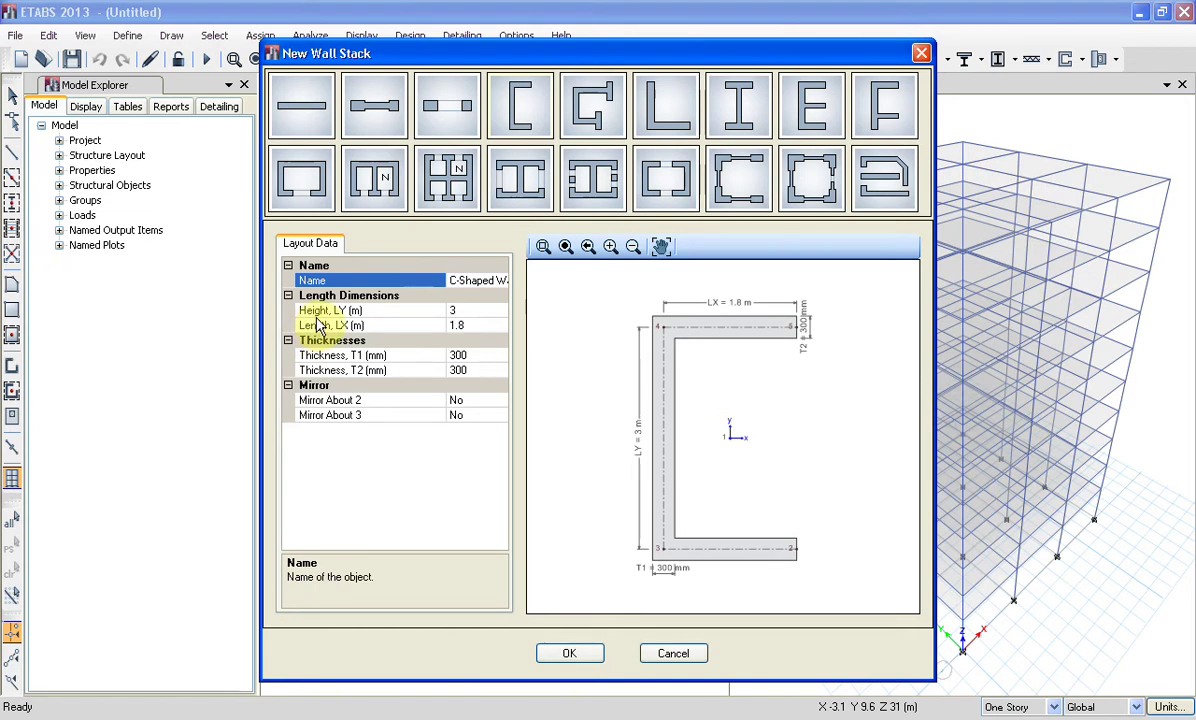
click(455, 310)
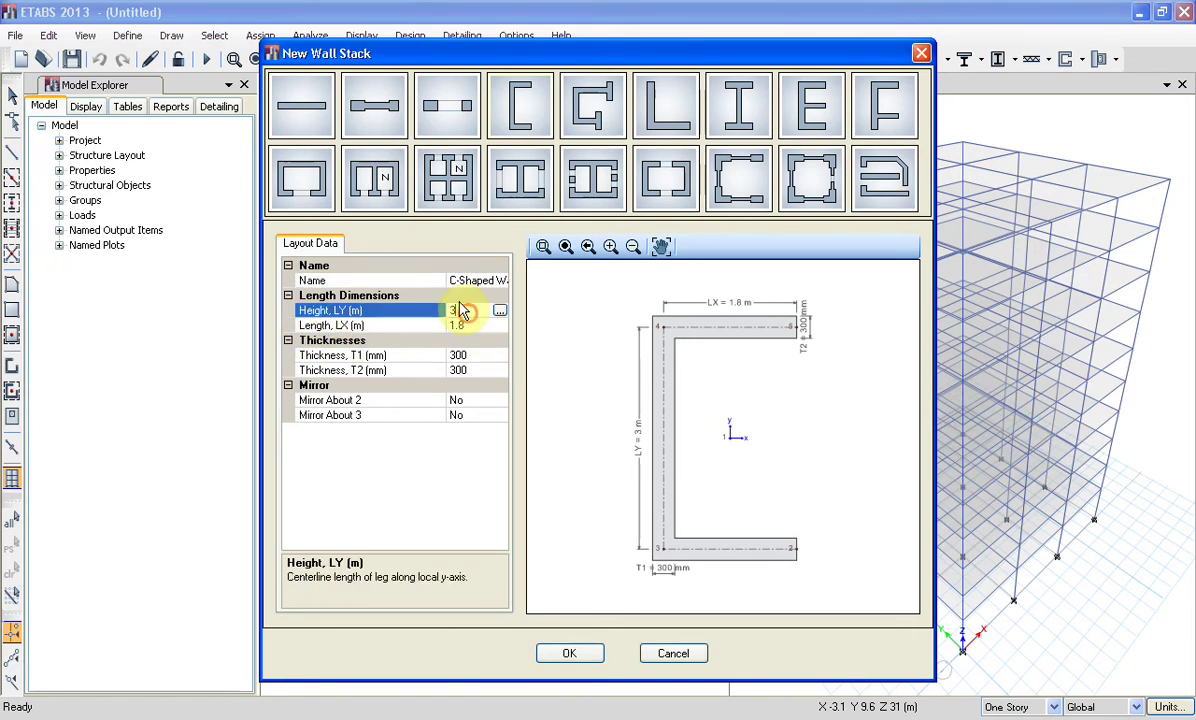
drag(462, 307, 435, 316)
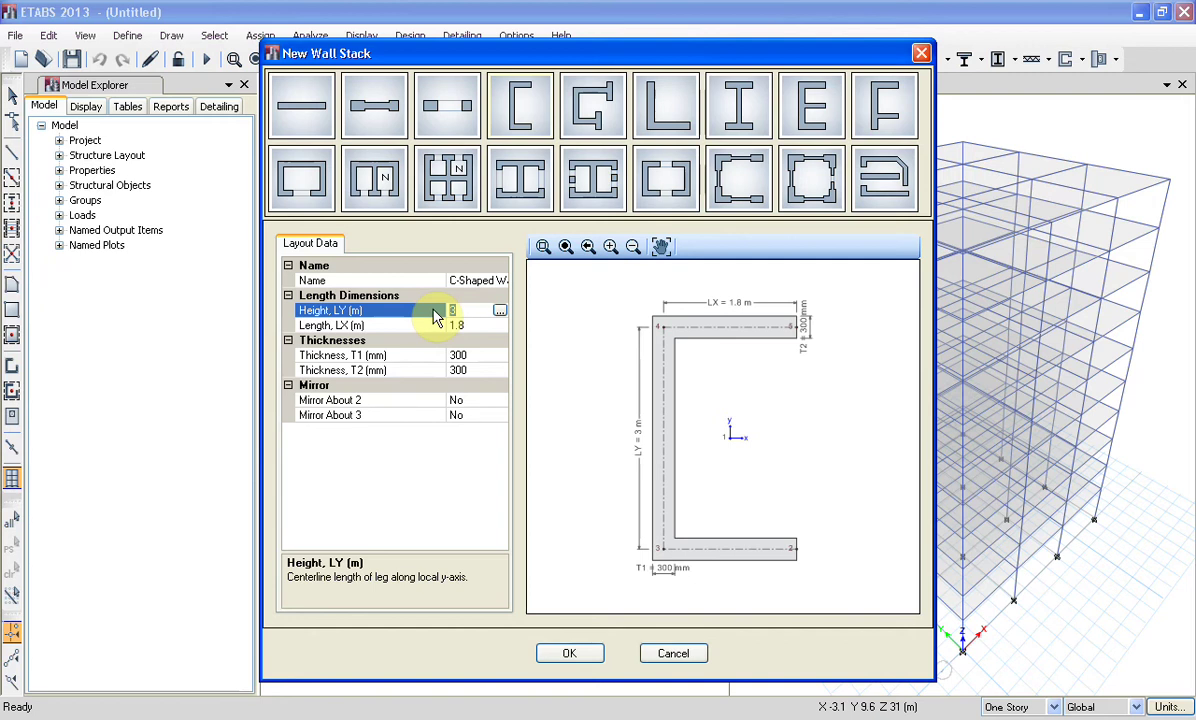
text(2)
click(459, 325)
drag(475, 325, 447, 330)
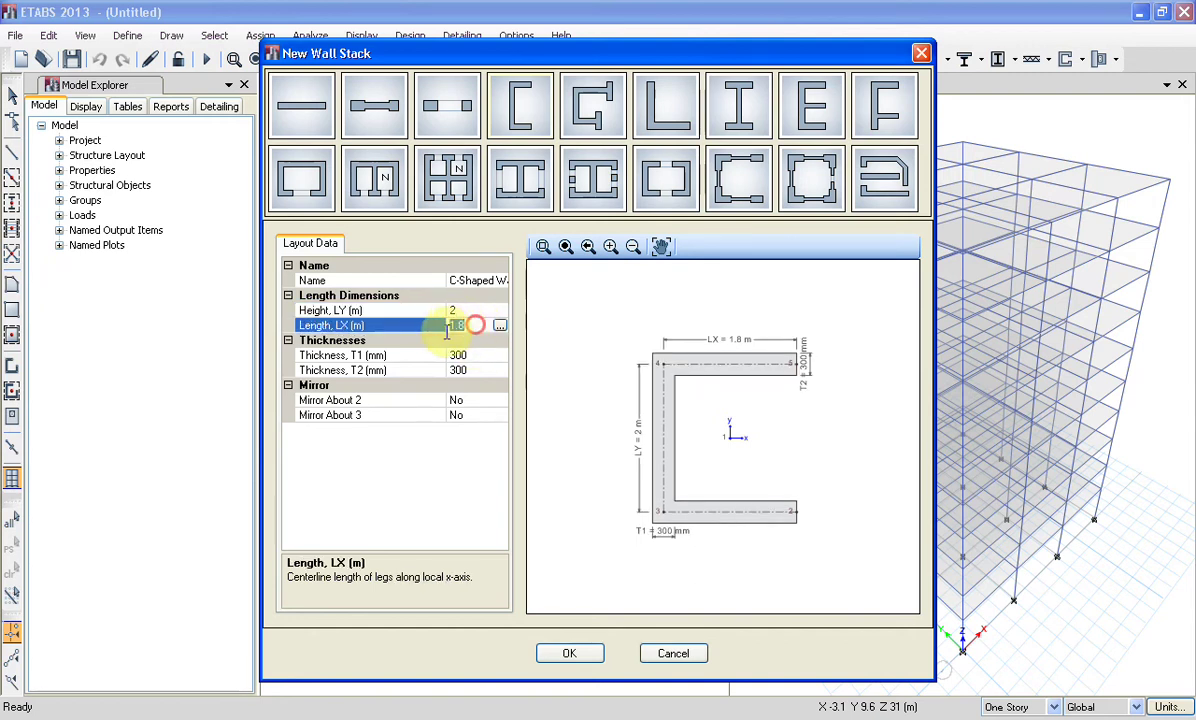
text(2)
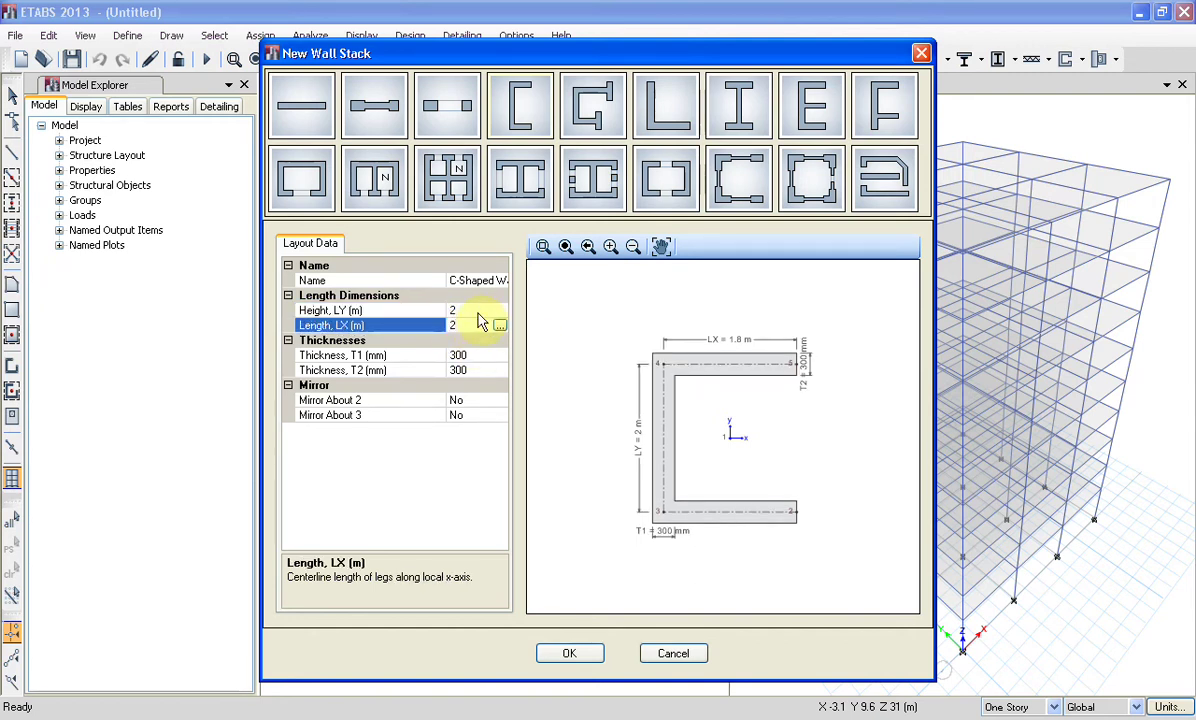
click(480, 312)
click(480, 324)
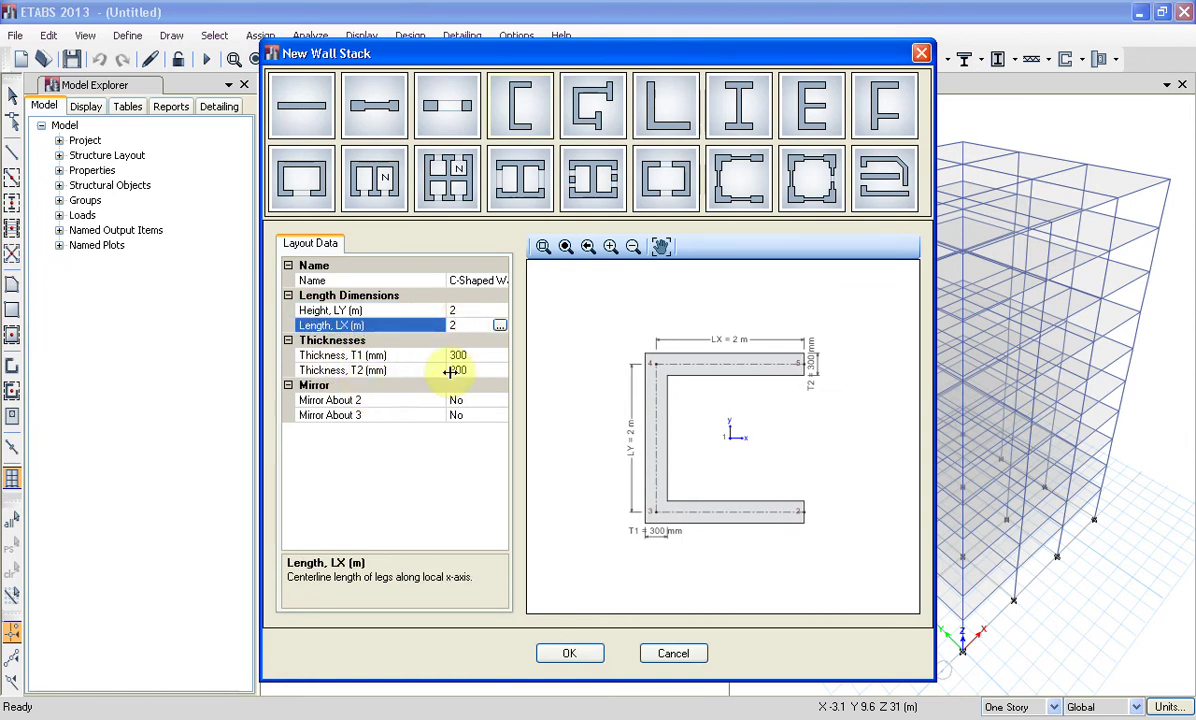
Set the C-shaped wall's thicknesses T1 and T2 to 200 mm and accept the wall stack.
click(470, 356)
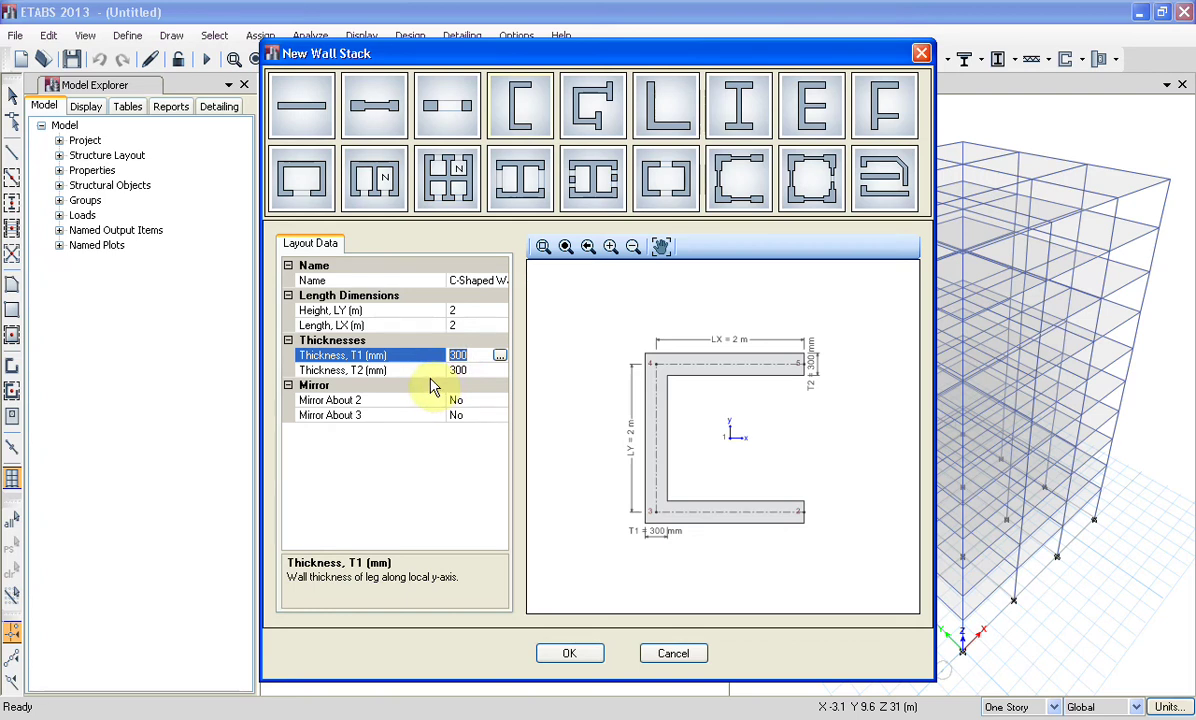
text(200)
click(445, 372)
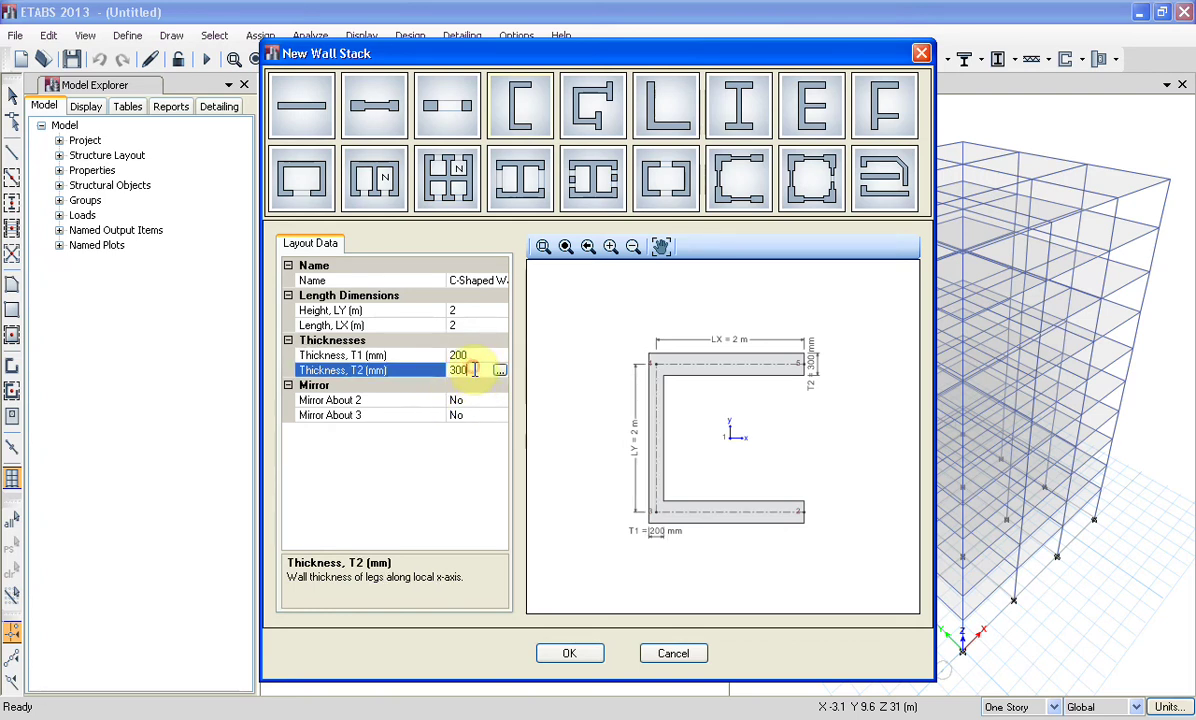
text(2)
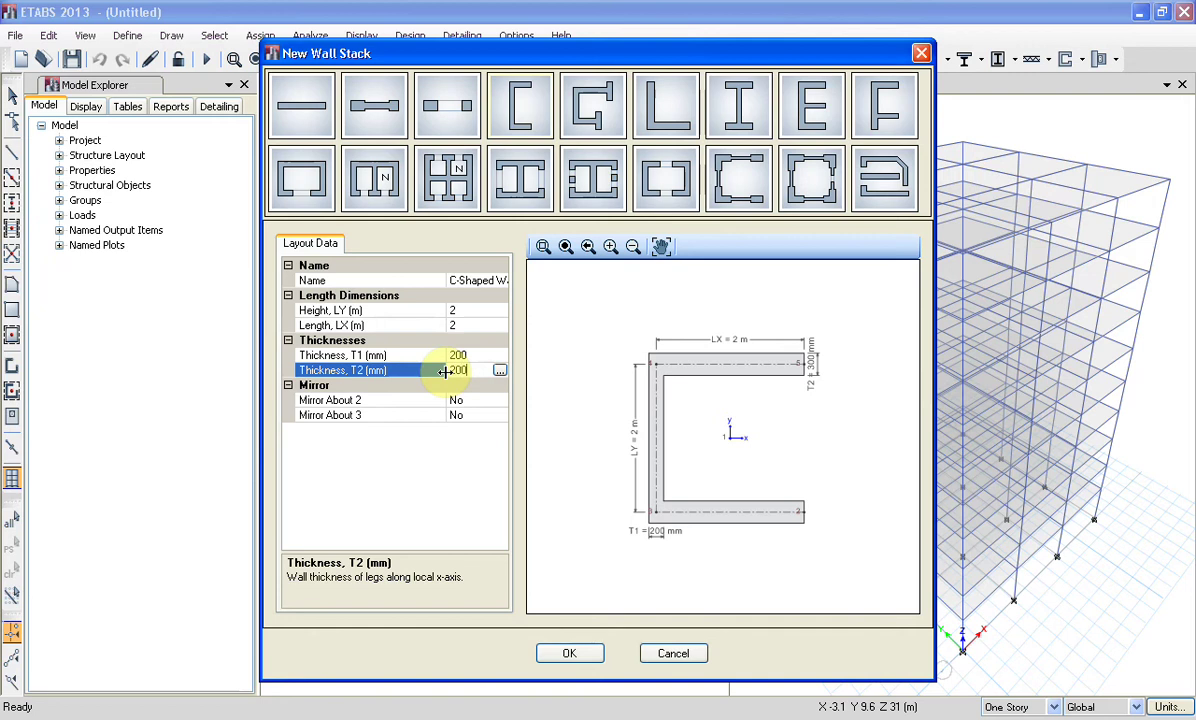
text(00)
click(477, 356)
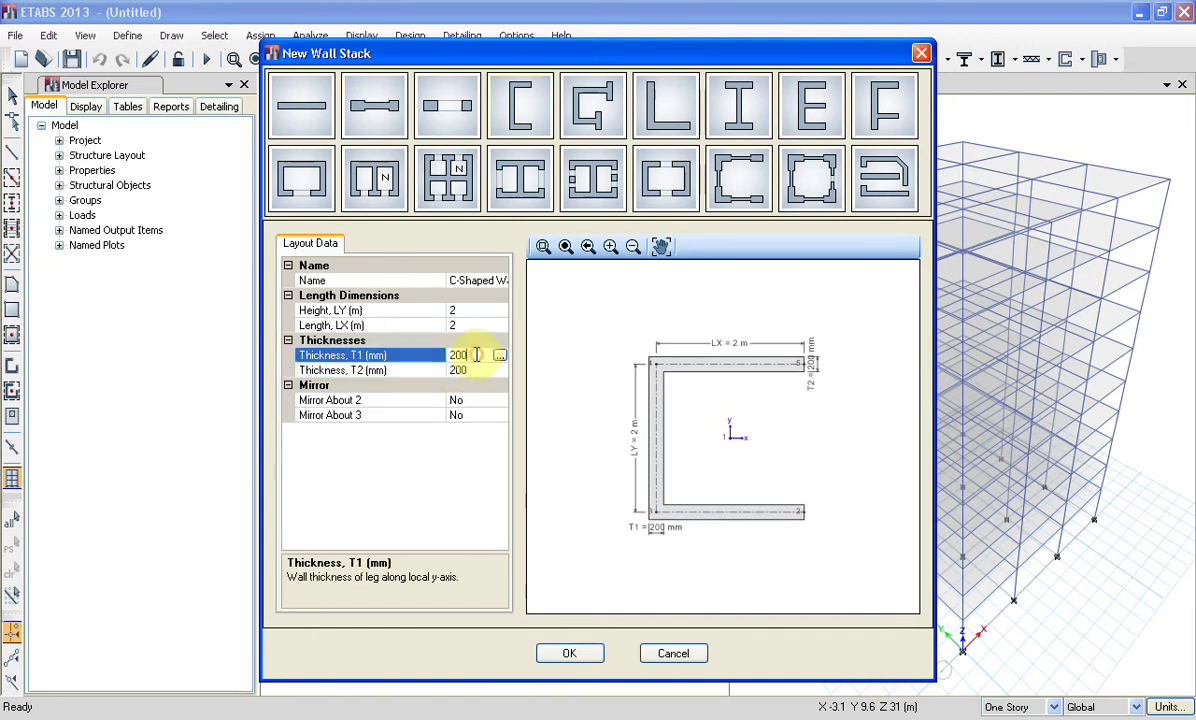
click(566, 652)
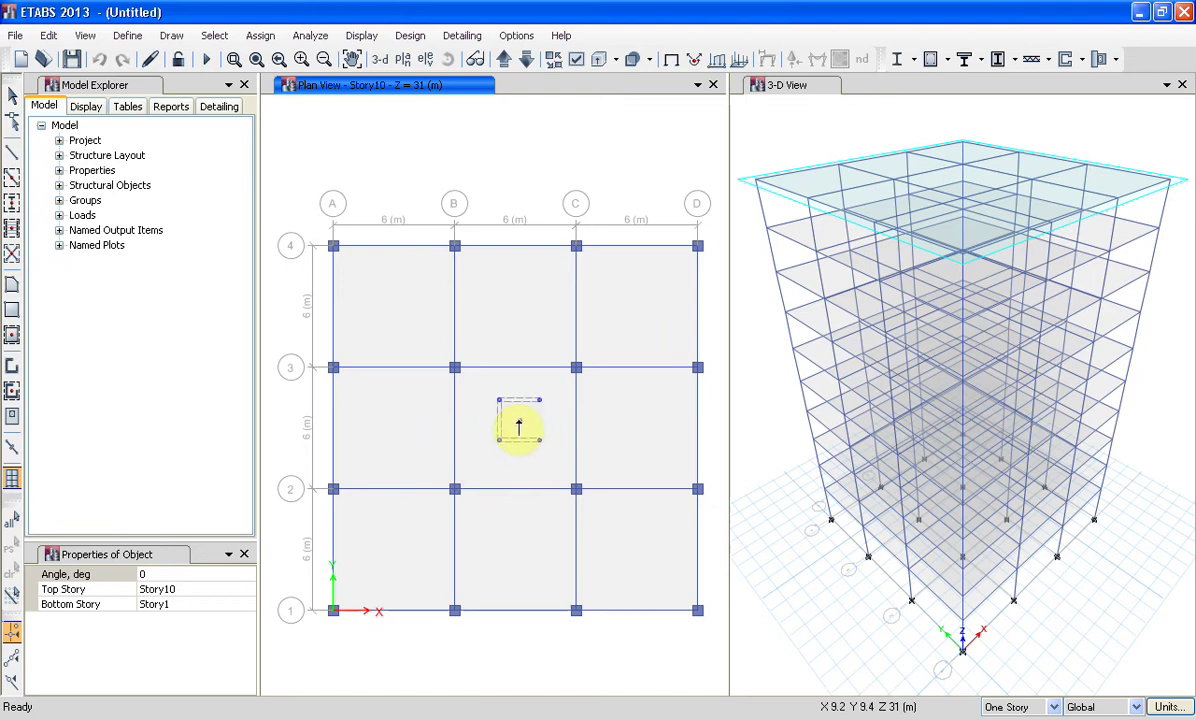
Place the C-shaped wall stack at the midpoint of the central bay (X 9, Y 9) on the Story10 plan, rotated 270 degrees.
click(13, 662)
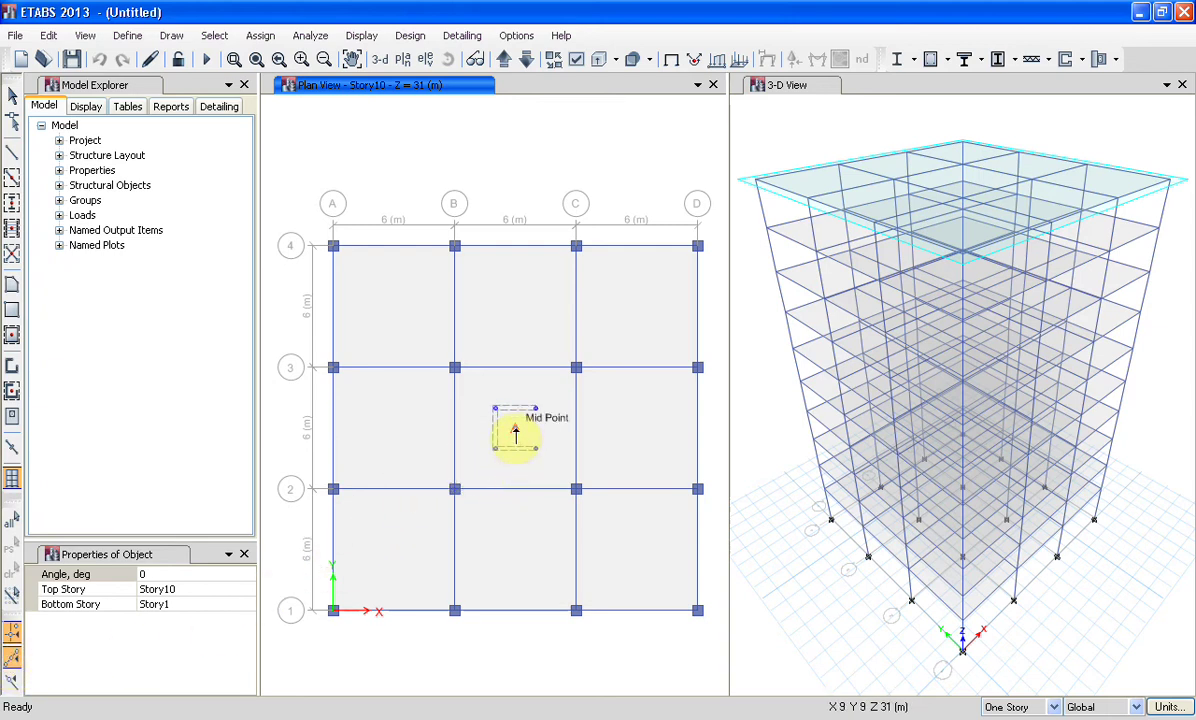
click(152, 574)
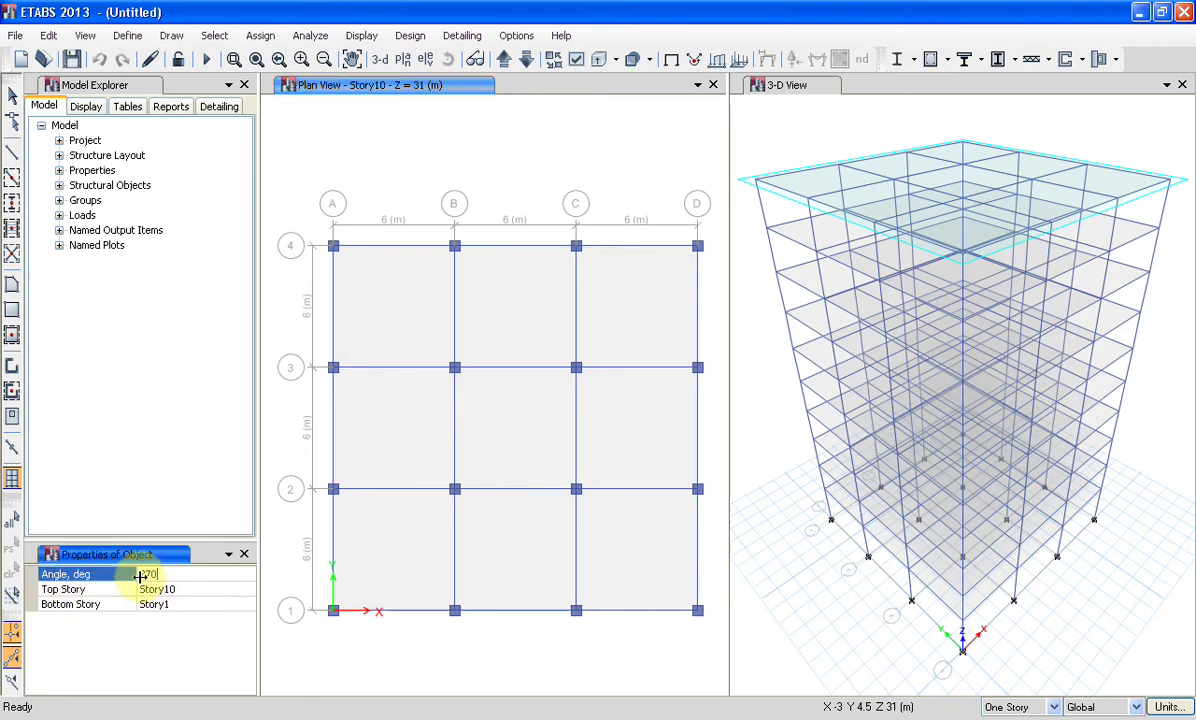
click(176, 589)
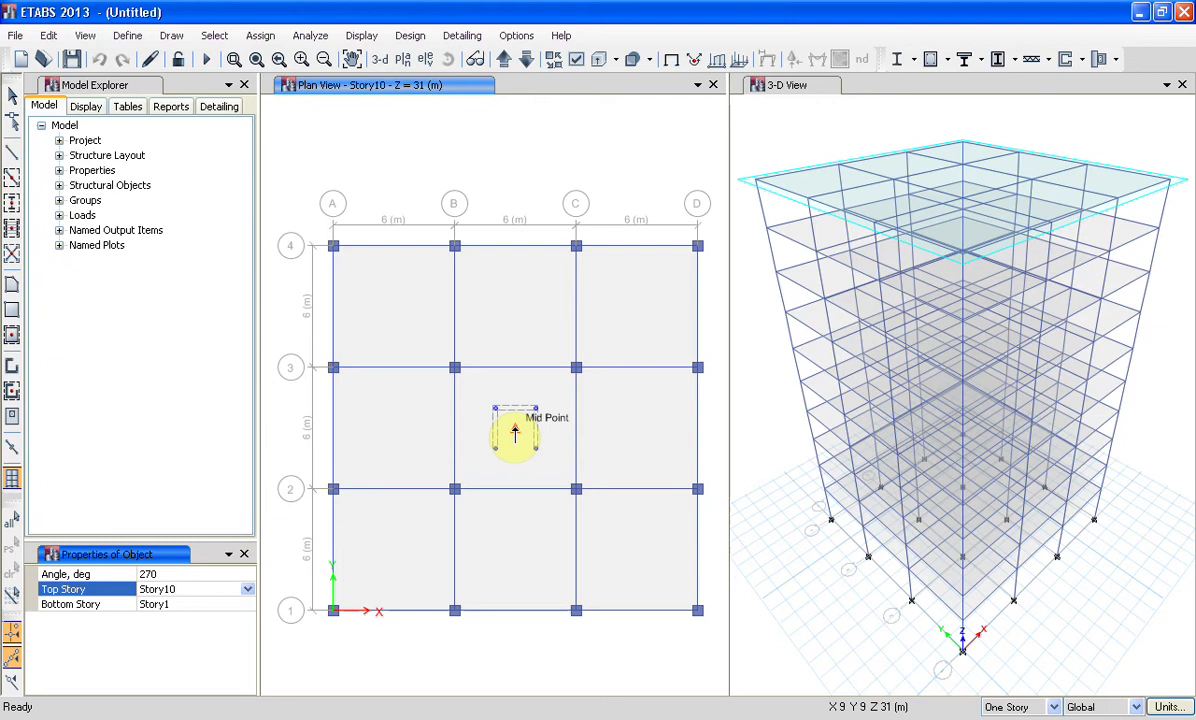
click(514, 432)
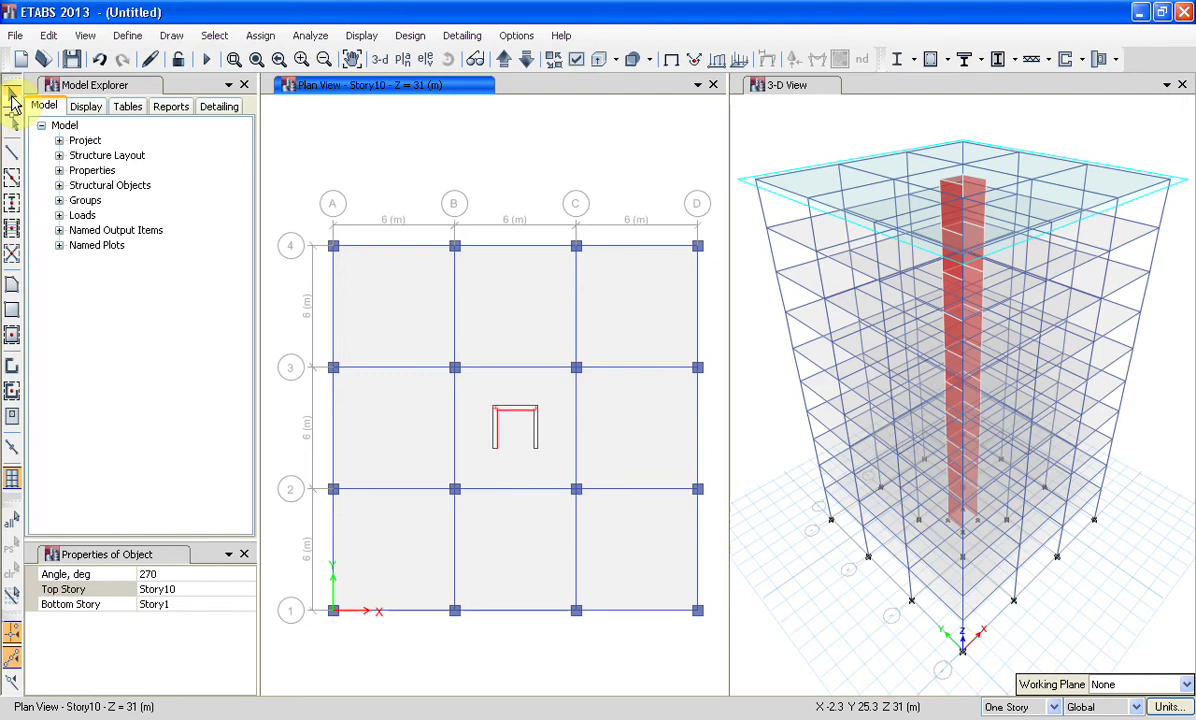
click(11, 98)
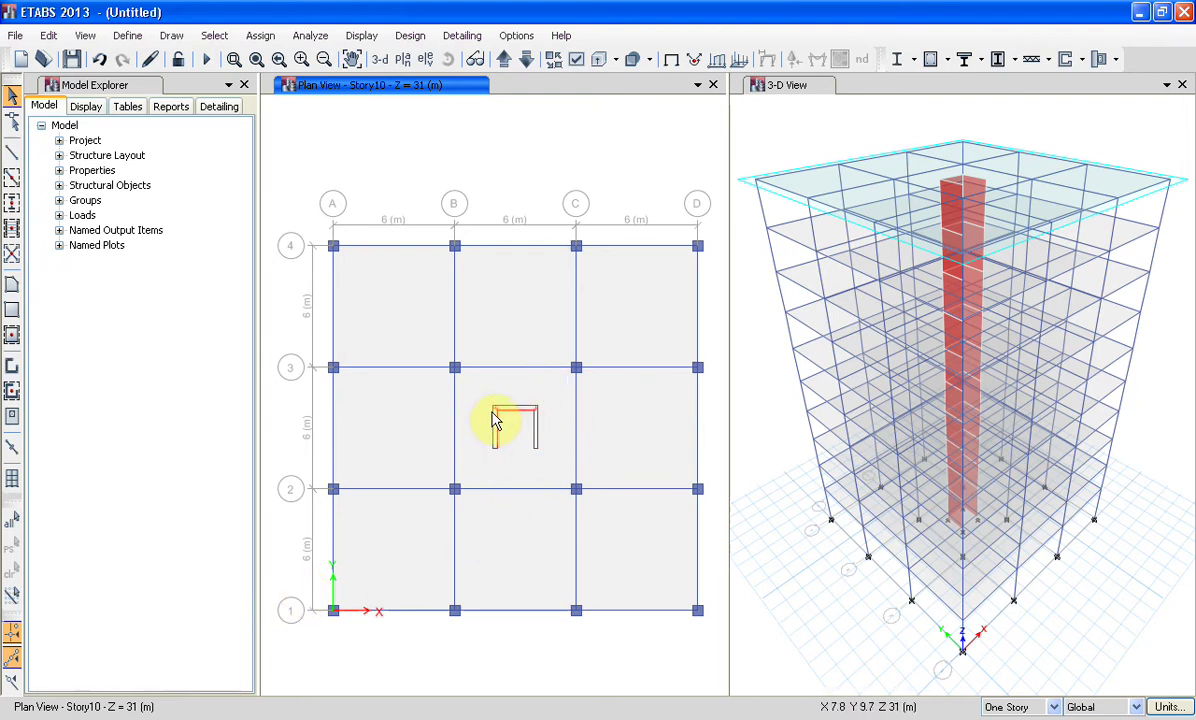
Assign fixed restraints, with all translations and rotations restrained, to the four core wall joints at the Base level.
click(503, 61)
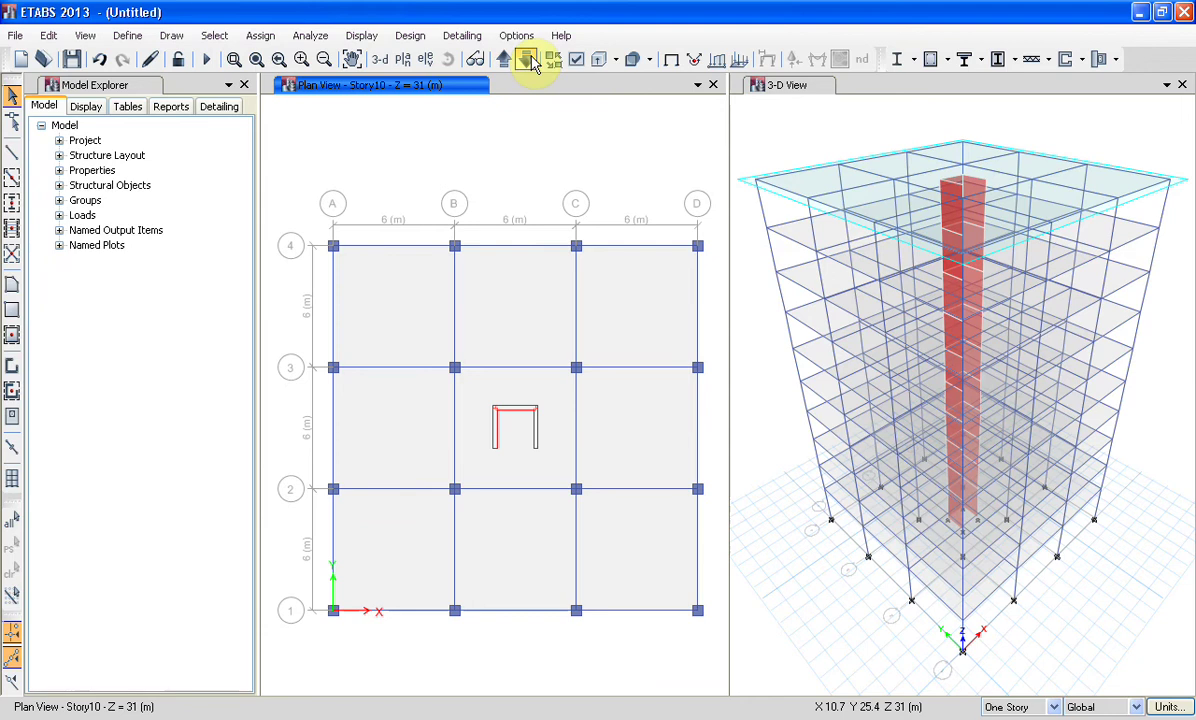
click(527, 60)
click(527, 60)
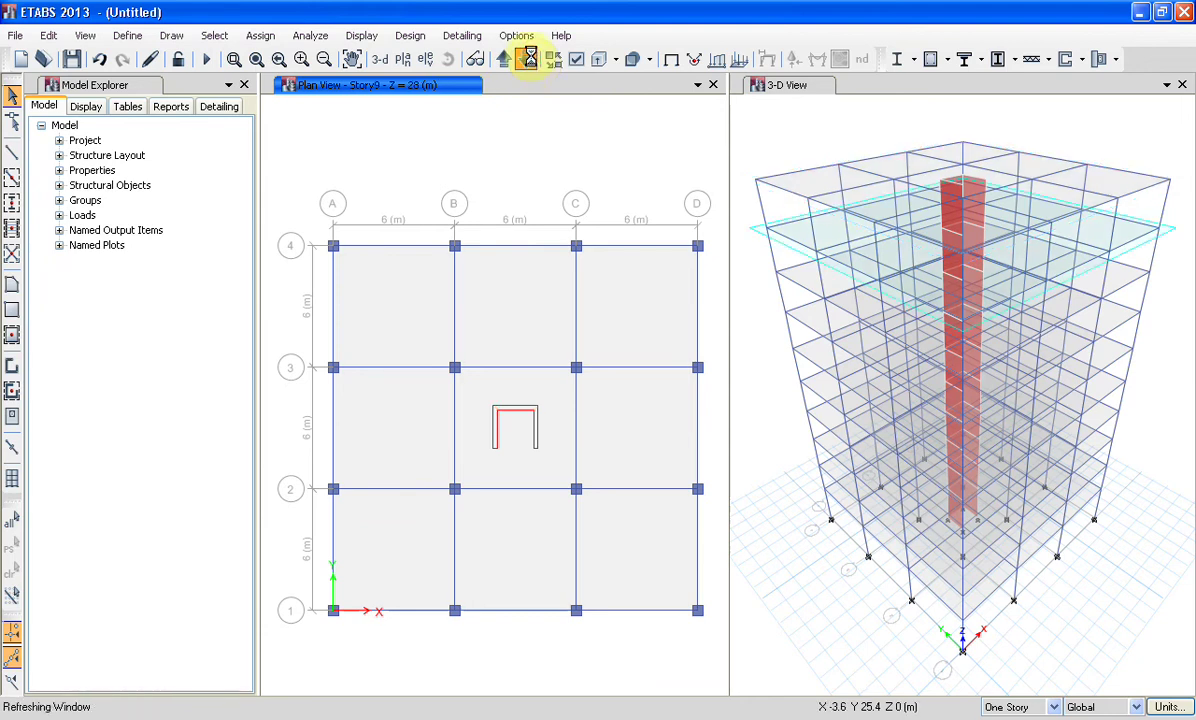
click(503, 60)
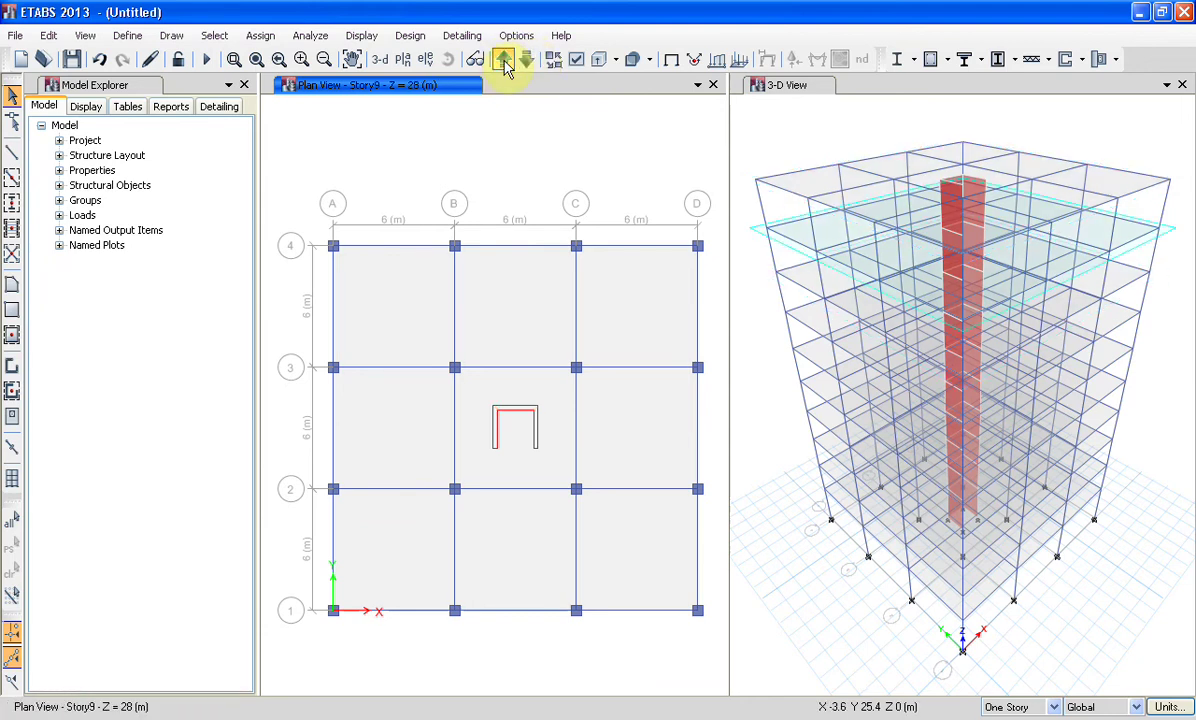
click(503, 60)
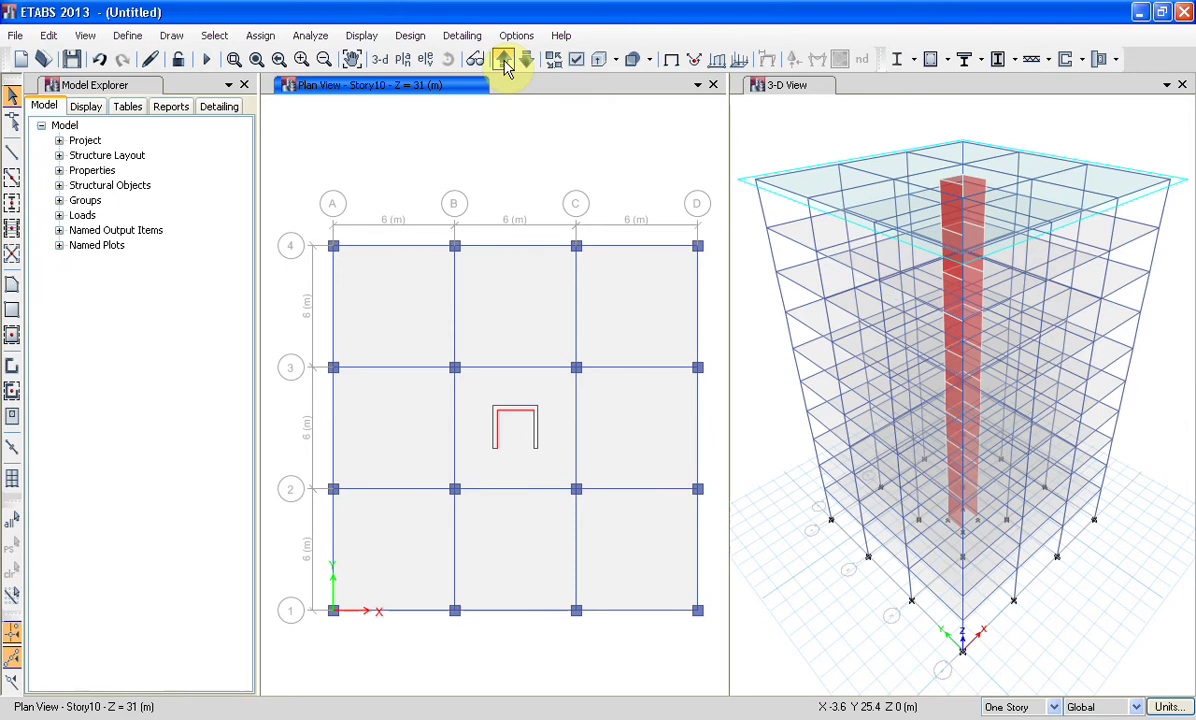
click(503, 60)
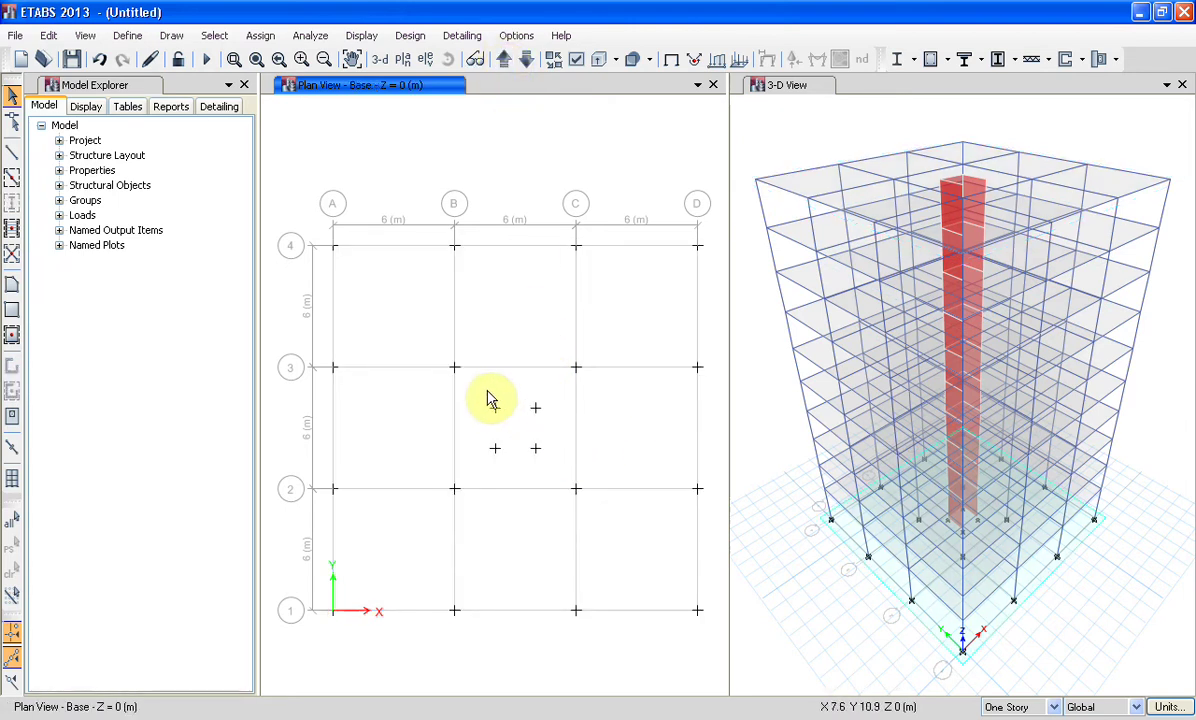
drag(486, 393, 550, 467)
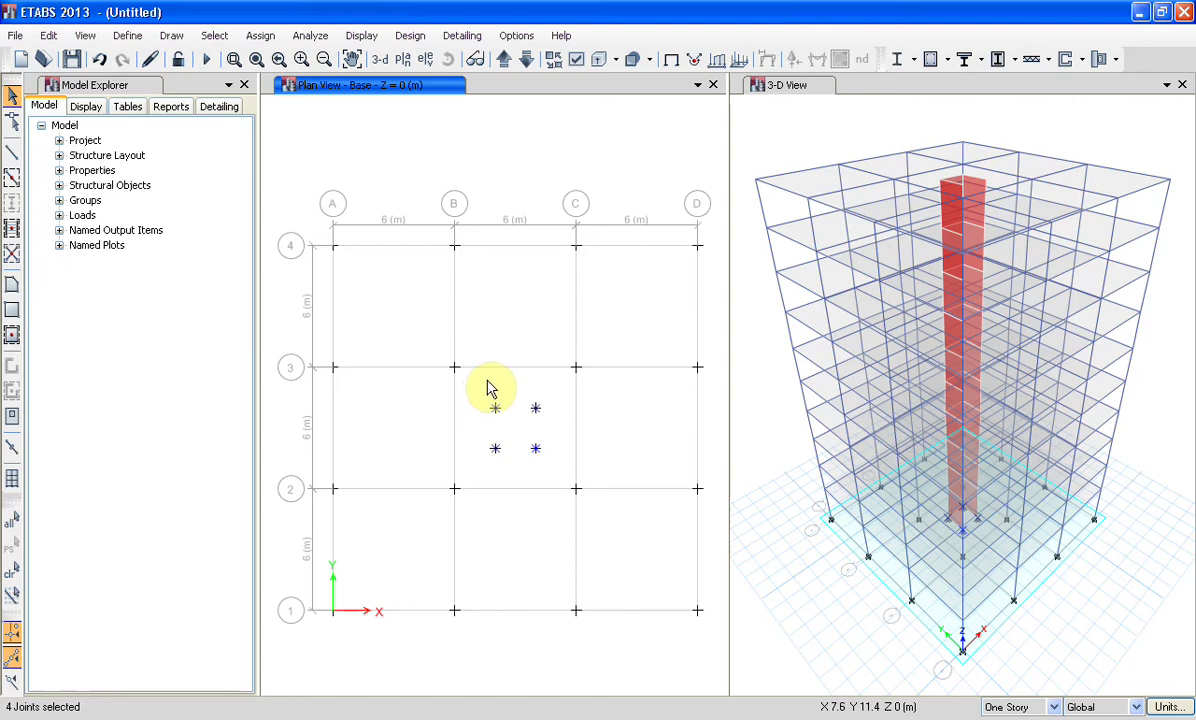
click(260, 37)
mouse_move(270, 58)
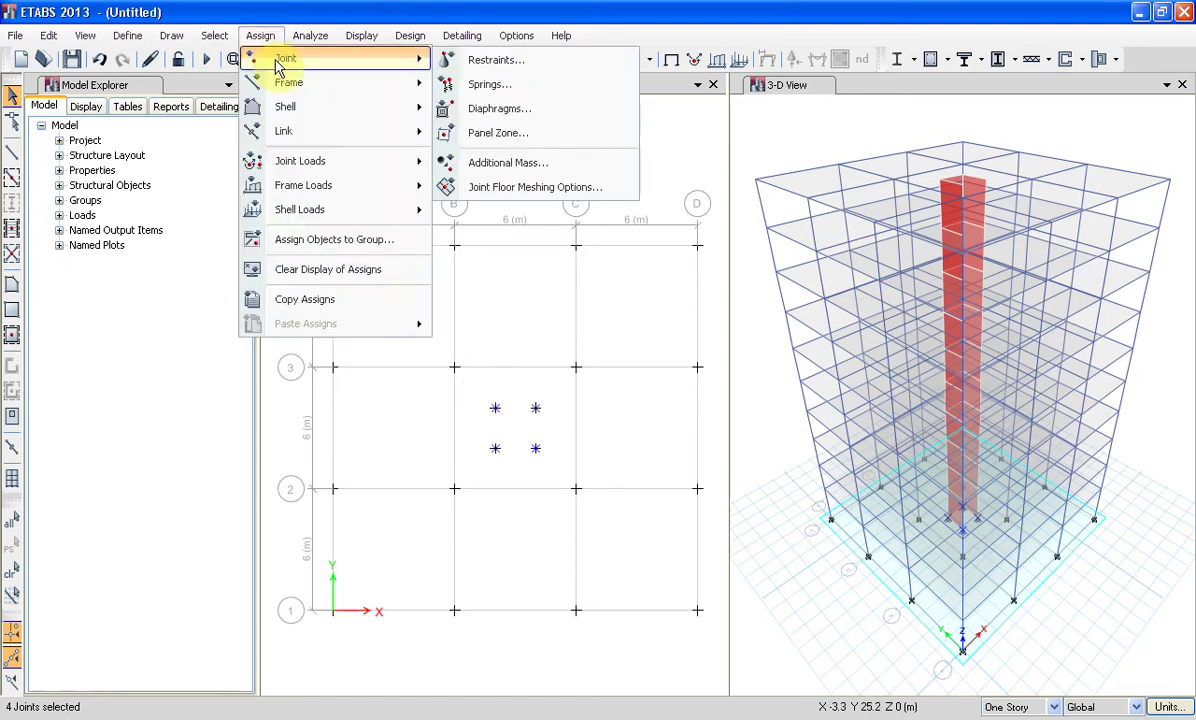
click(468, 60)
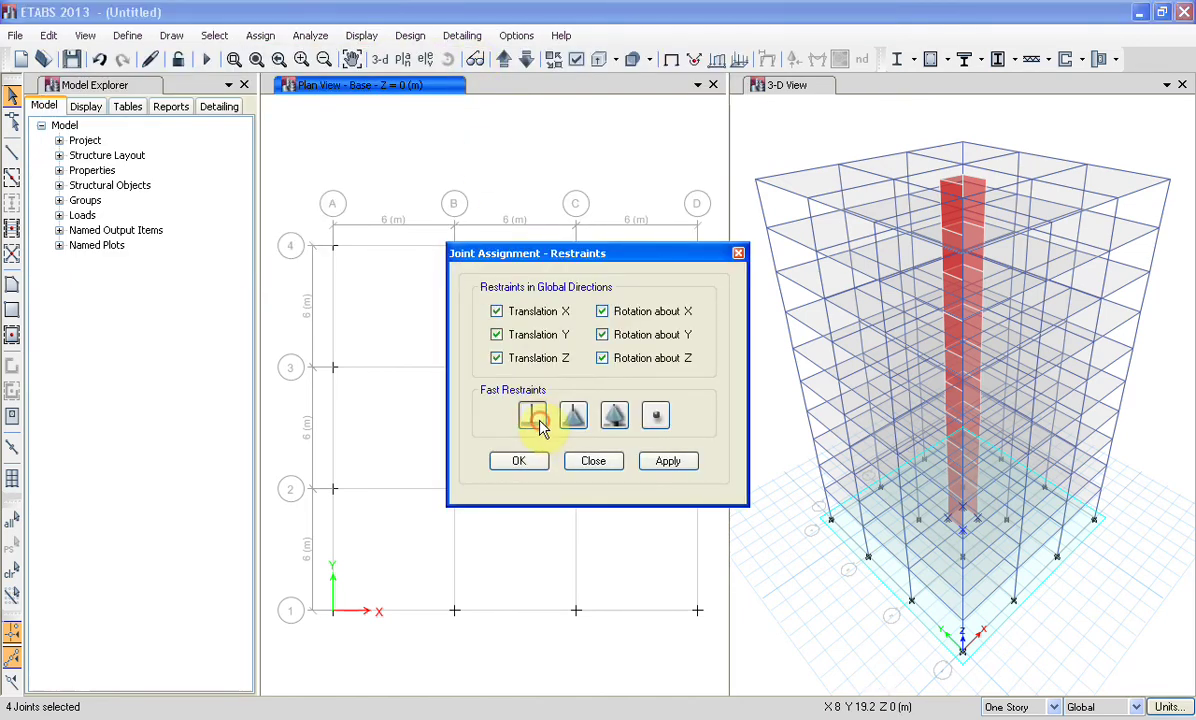
click(536, 416)
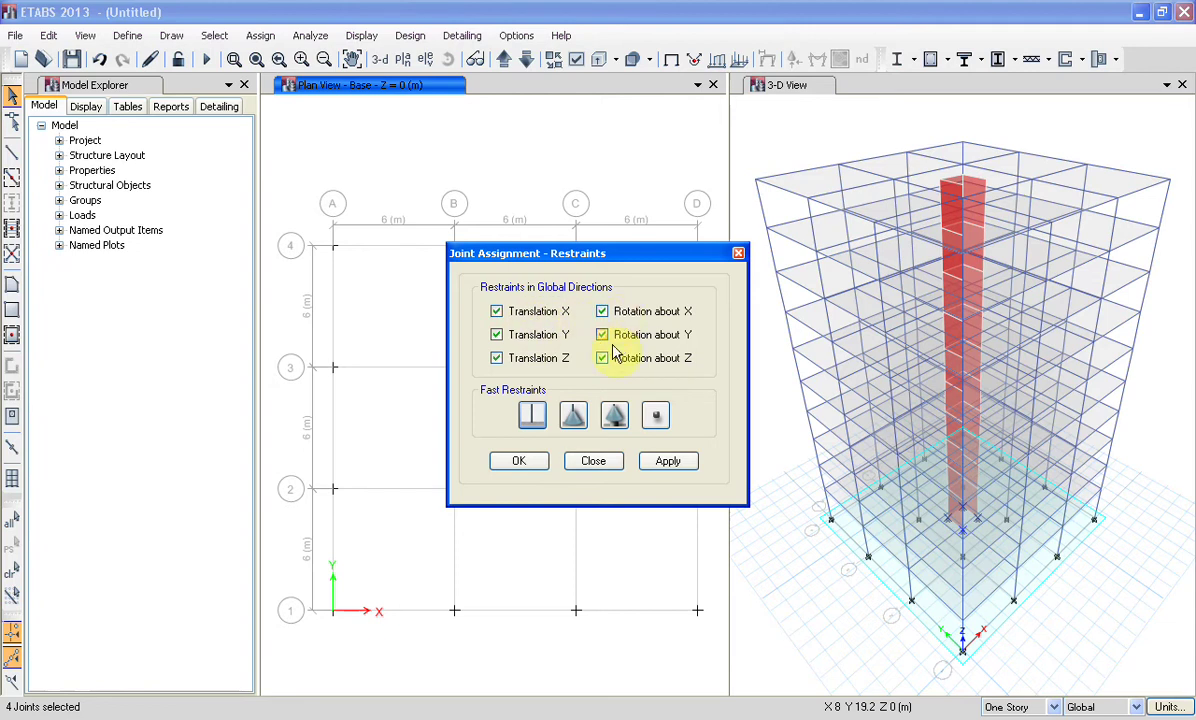
click(524, 460)
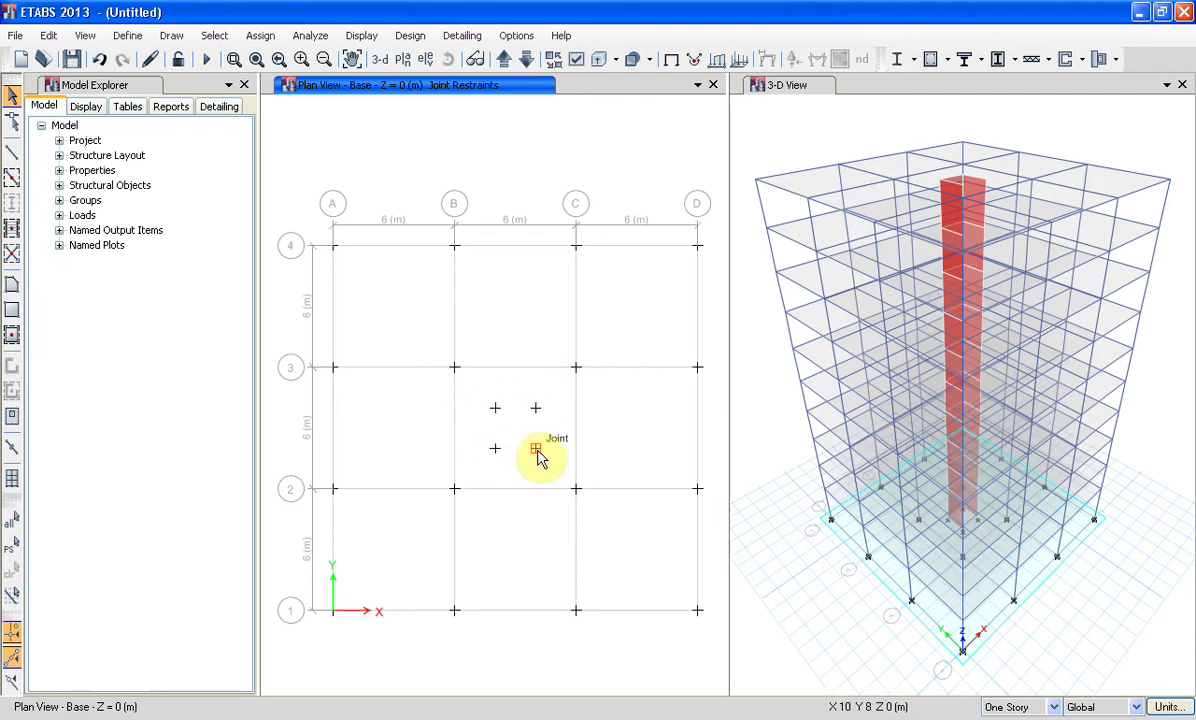
Set the rectangular floor drawing property to Opening on the Story10 plan and try starting the outline at the core wall's upper-left corner.
click(525, 60)
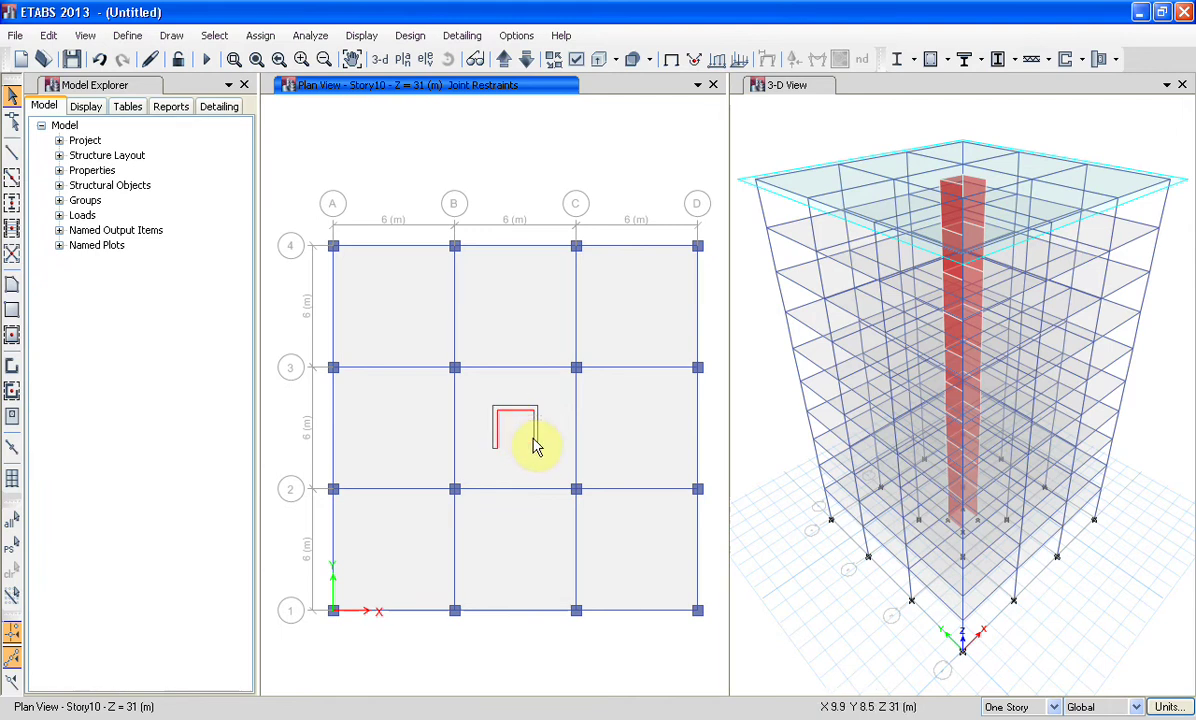
click(12, 312)
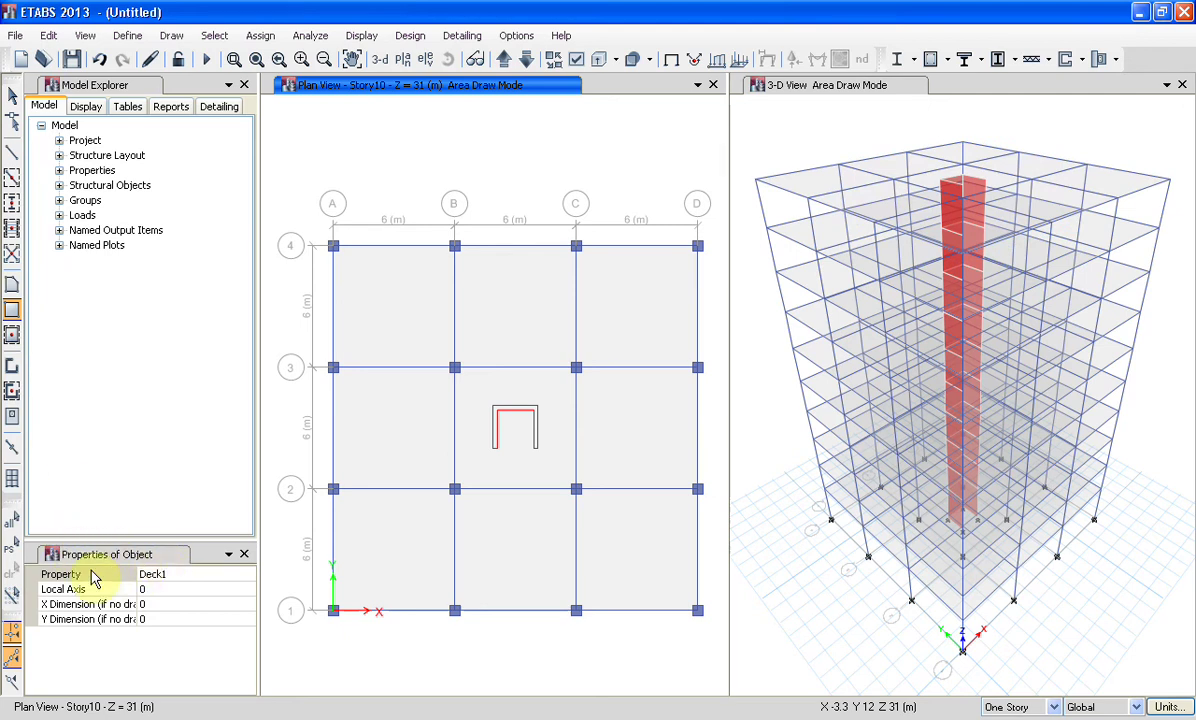
click(200, 575)
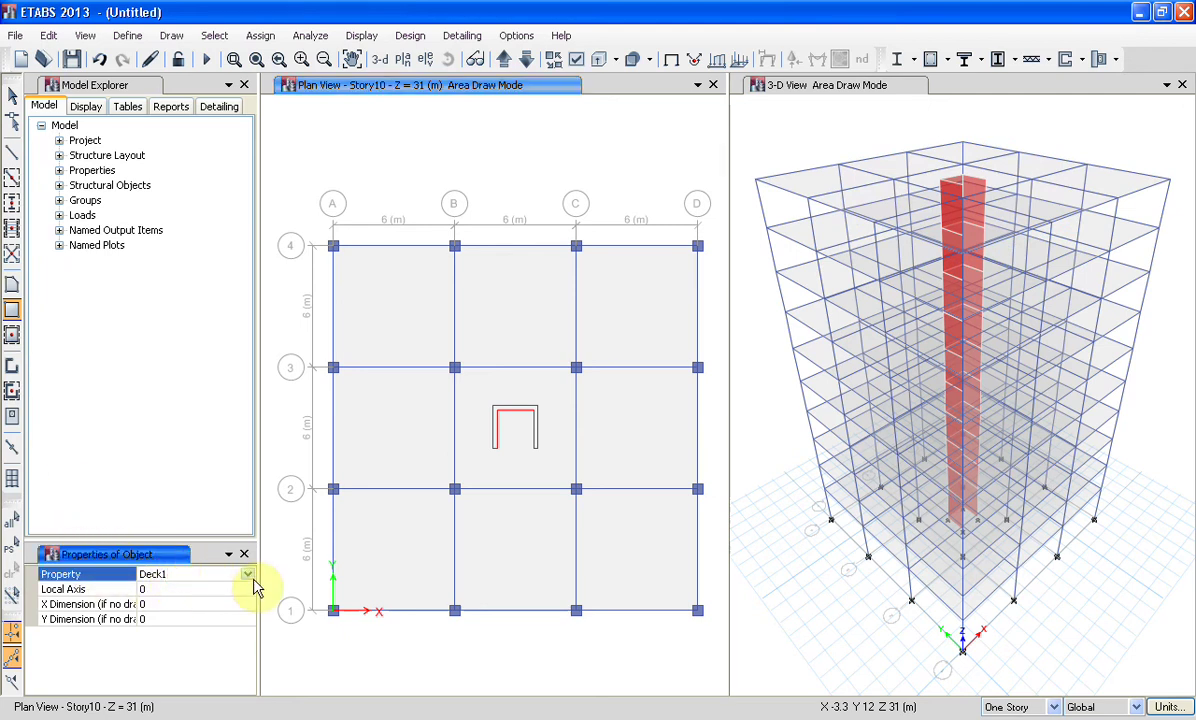
click(249, 579)
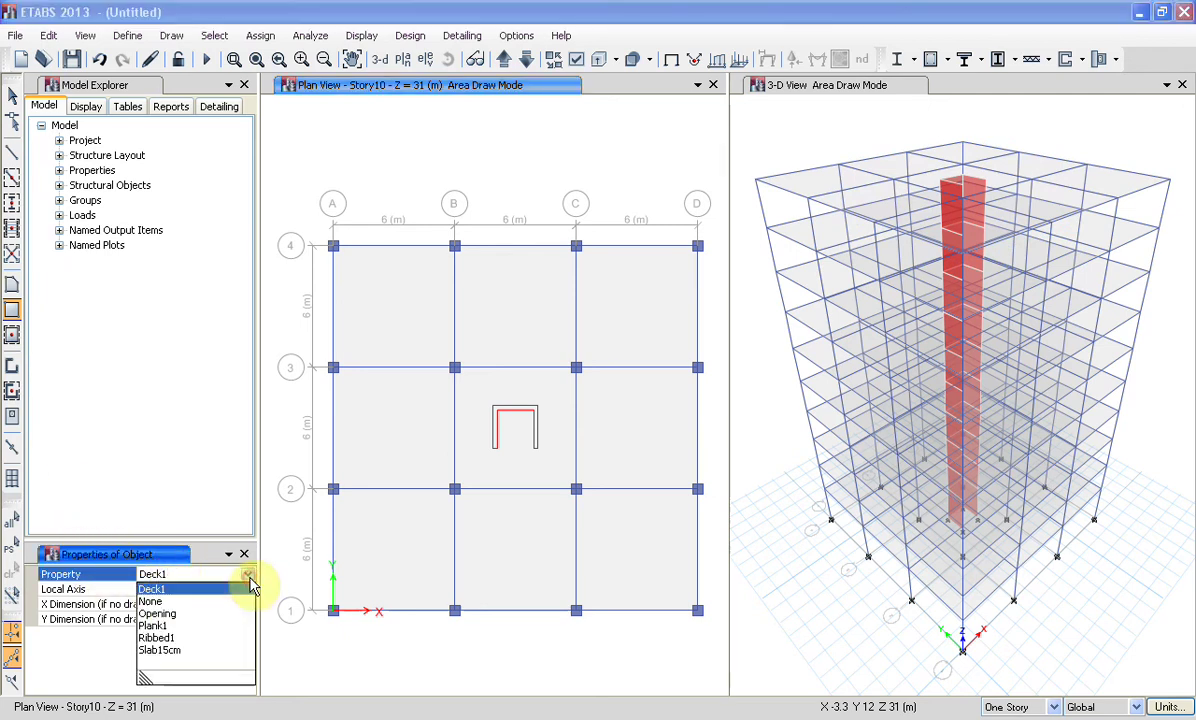
click(185, 619)
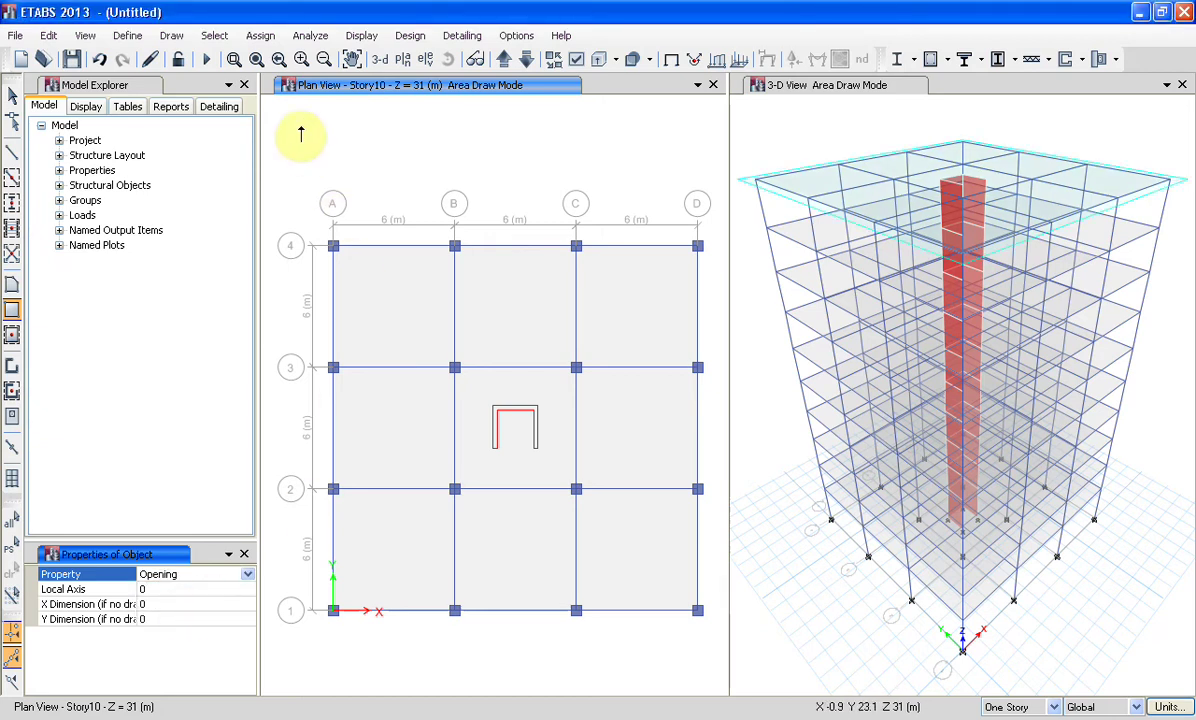
click(236, 62)
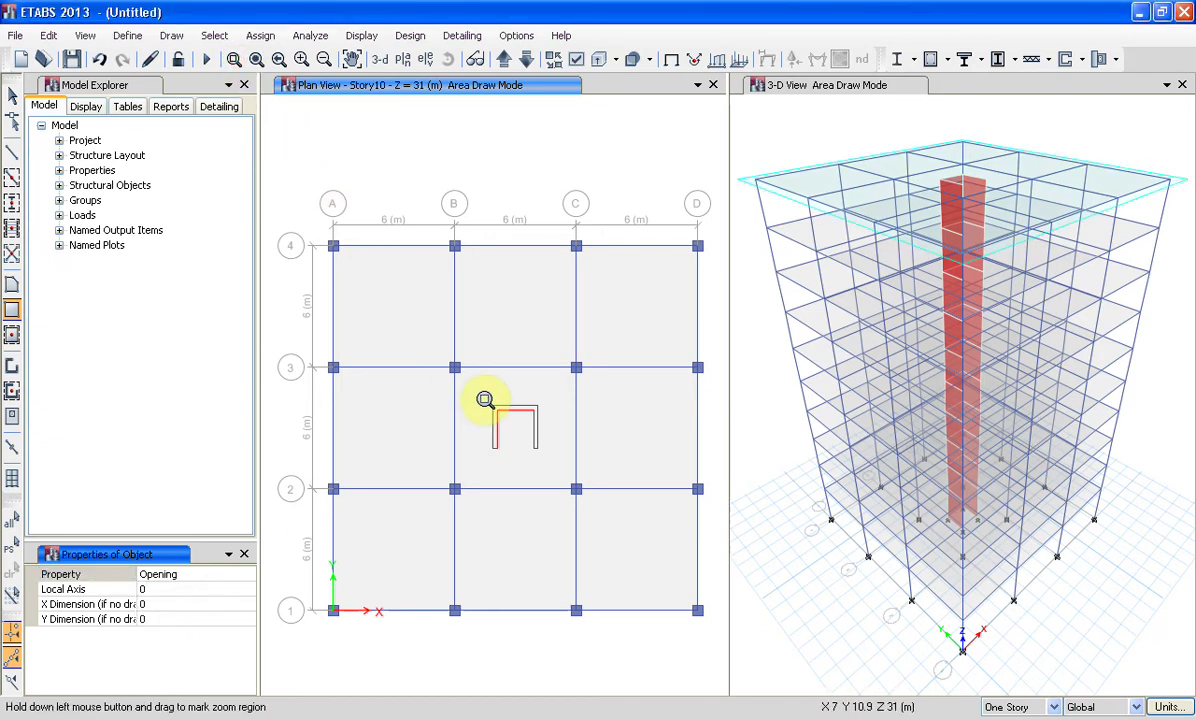
drag(475, 390, 553, 468)
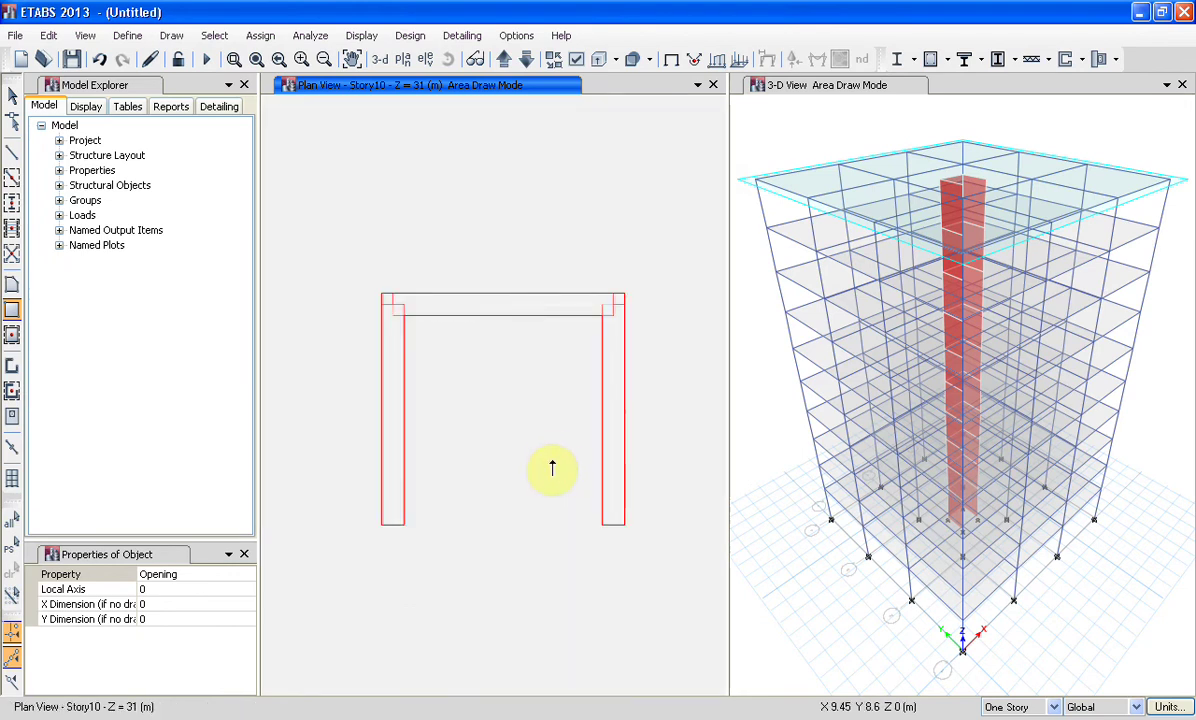
click(394, 306)
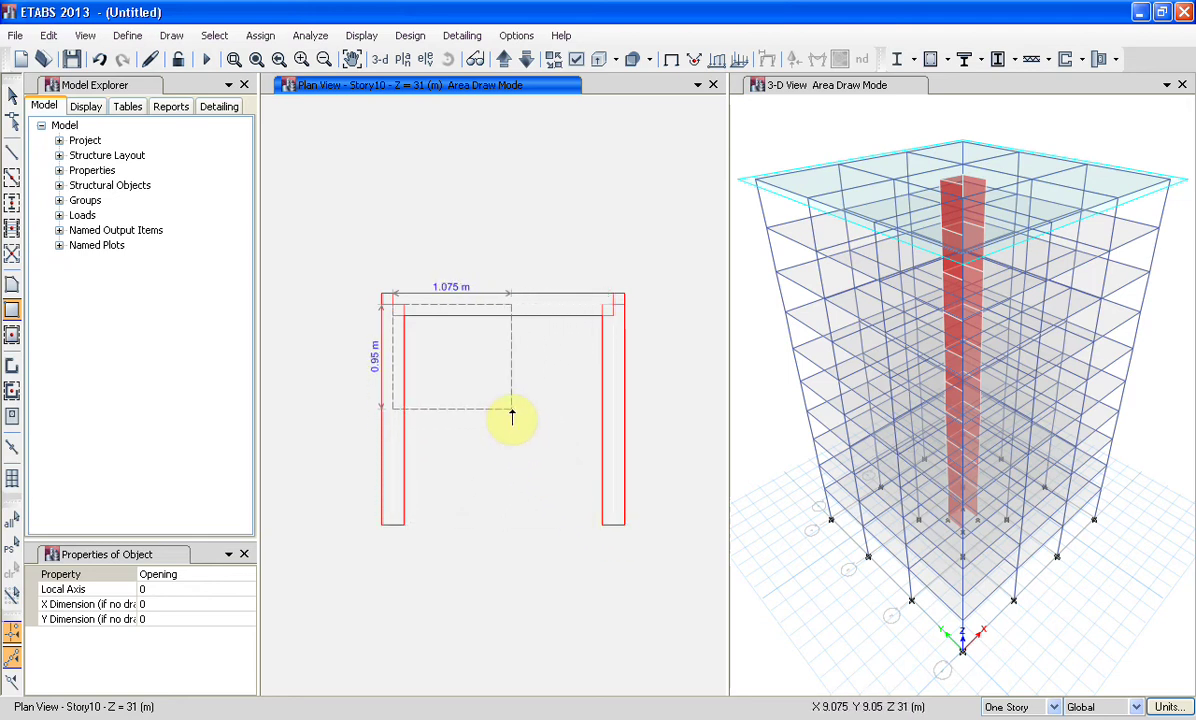
key(Escape)
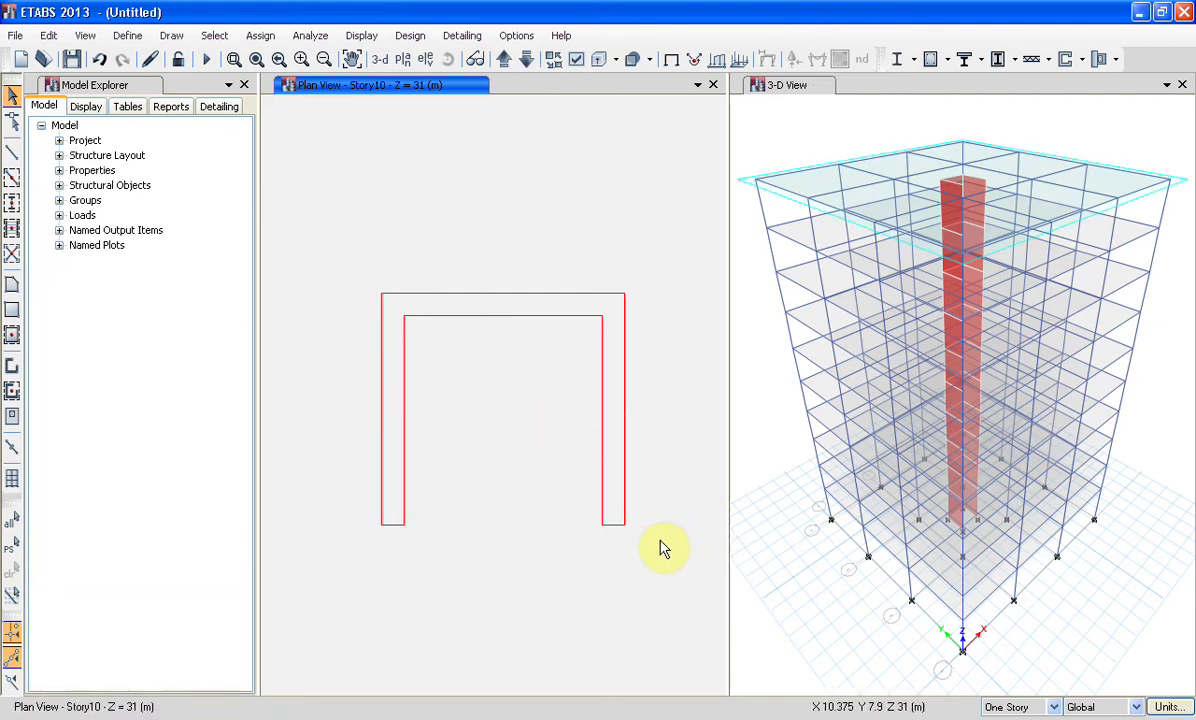
Apply drawing to Similar Stories and draw a rectangular opening inside the core wall, from its upper-left corner to its lower-right wall end.
click(1053, 707)
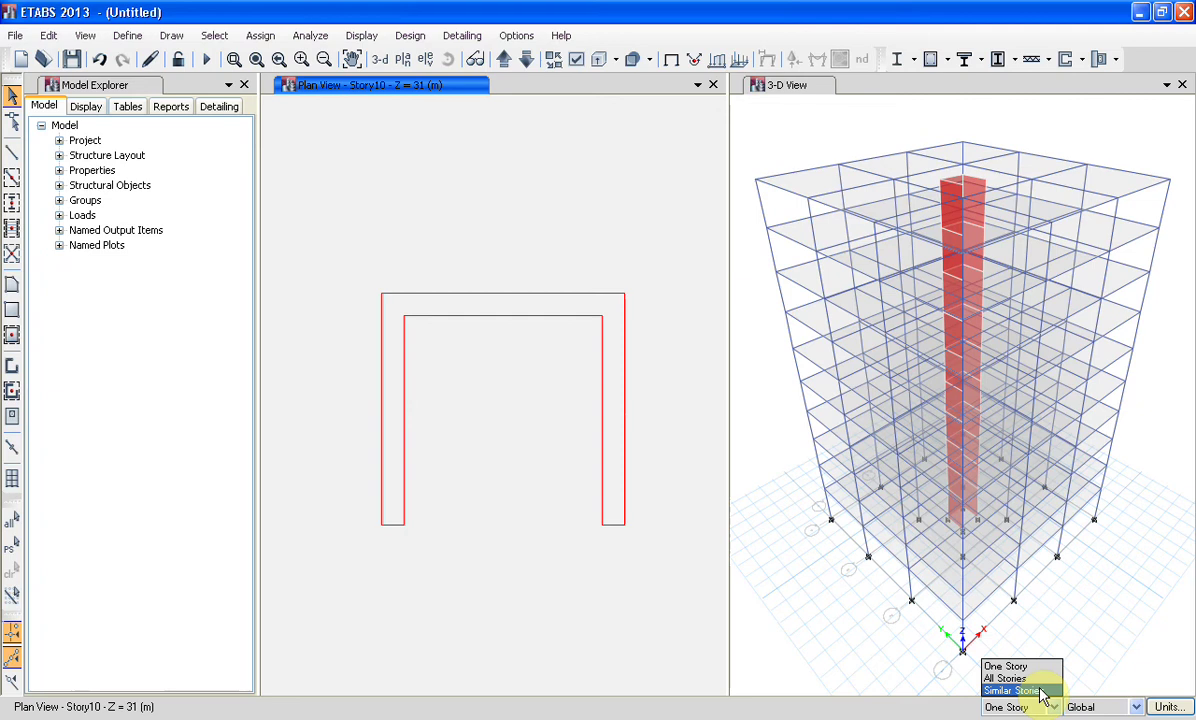
click(1043, 692)
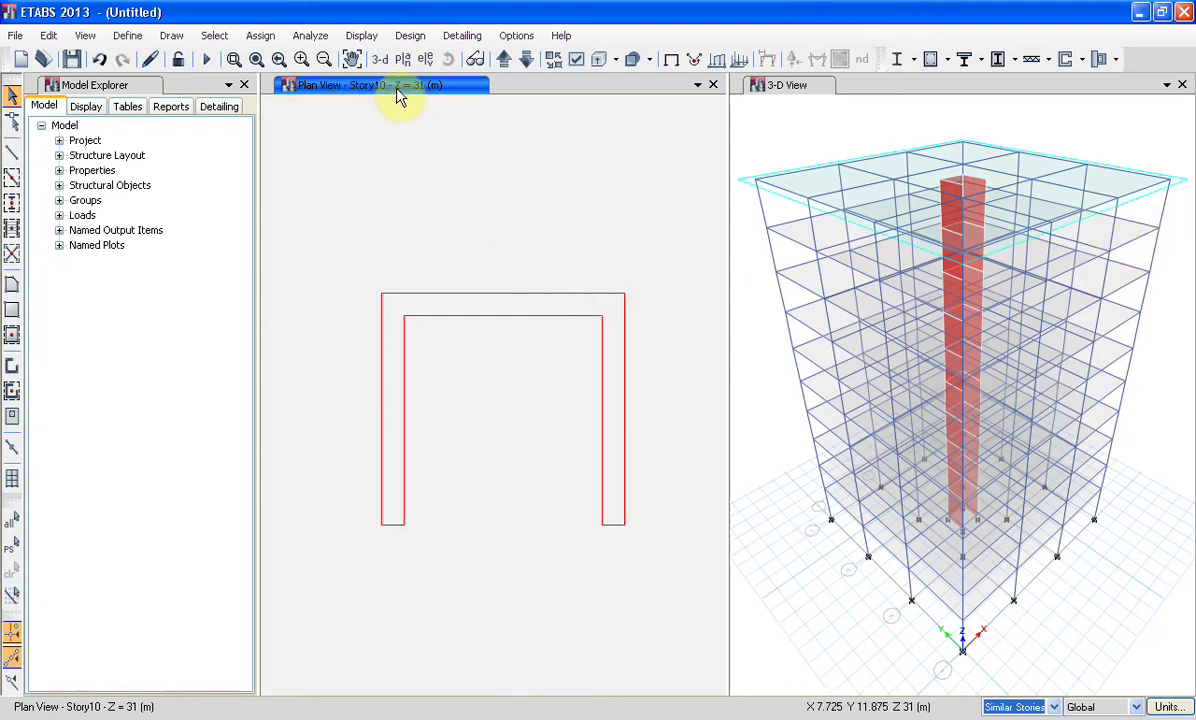
click(13, 314)
click(13, 312)
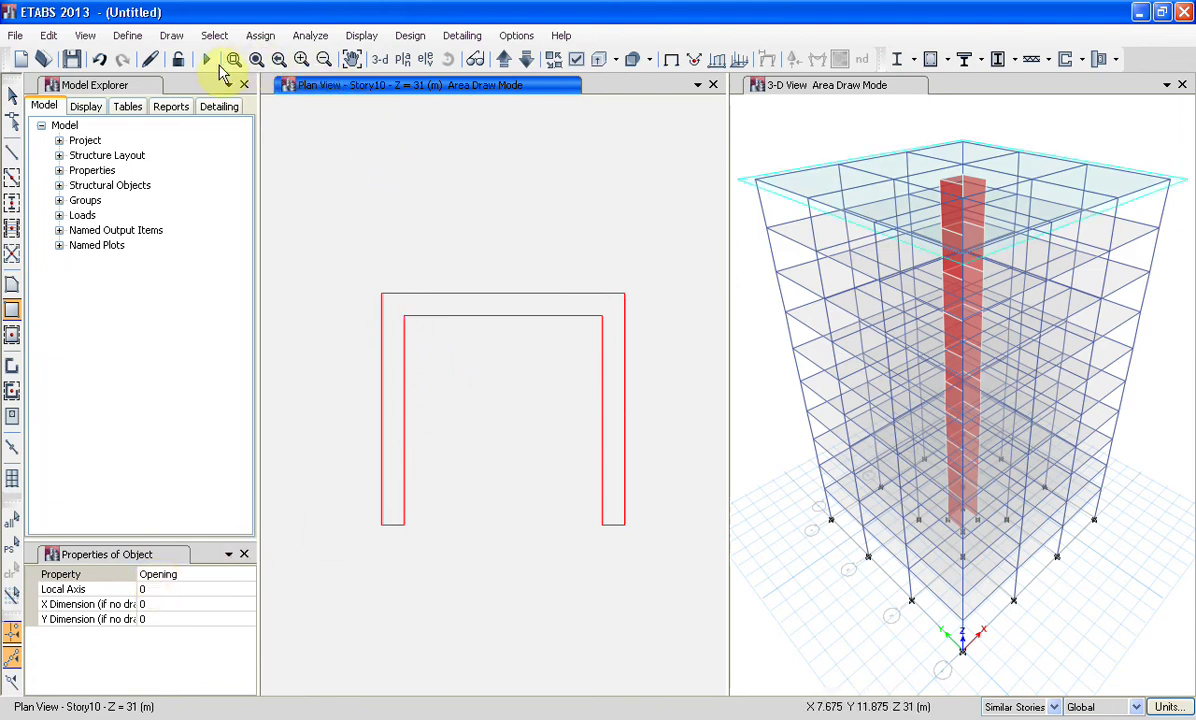
click(161, 557)
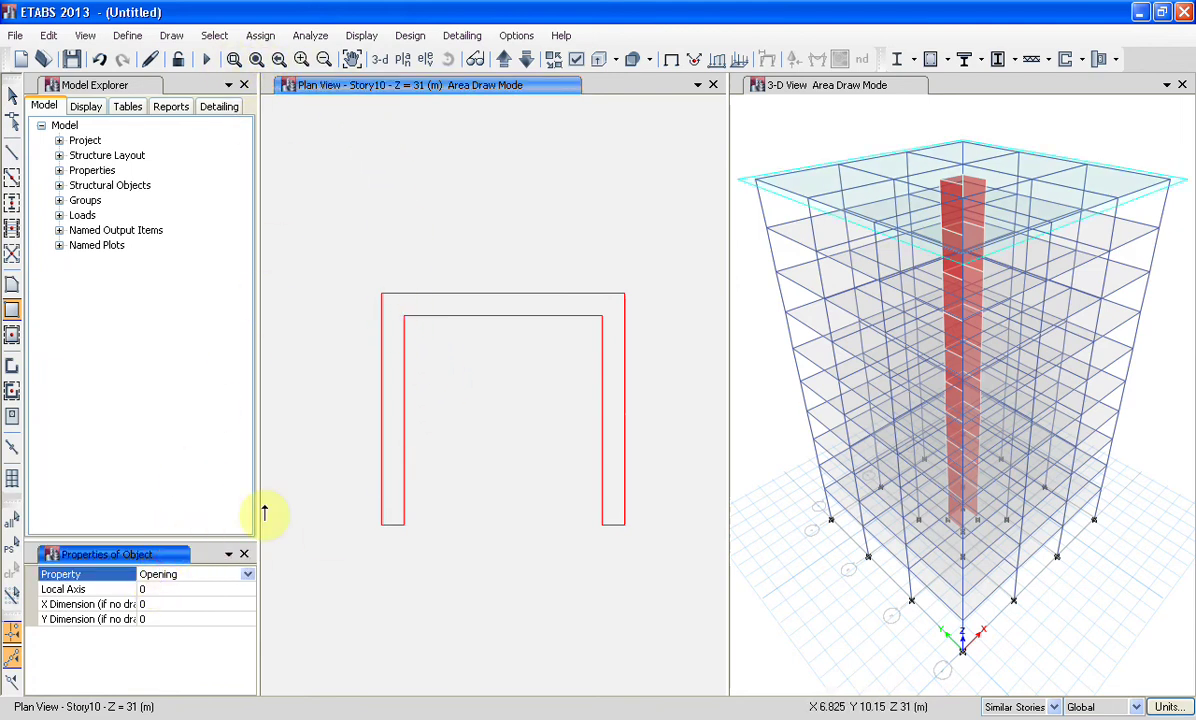
click(538, 88)
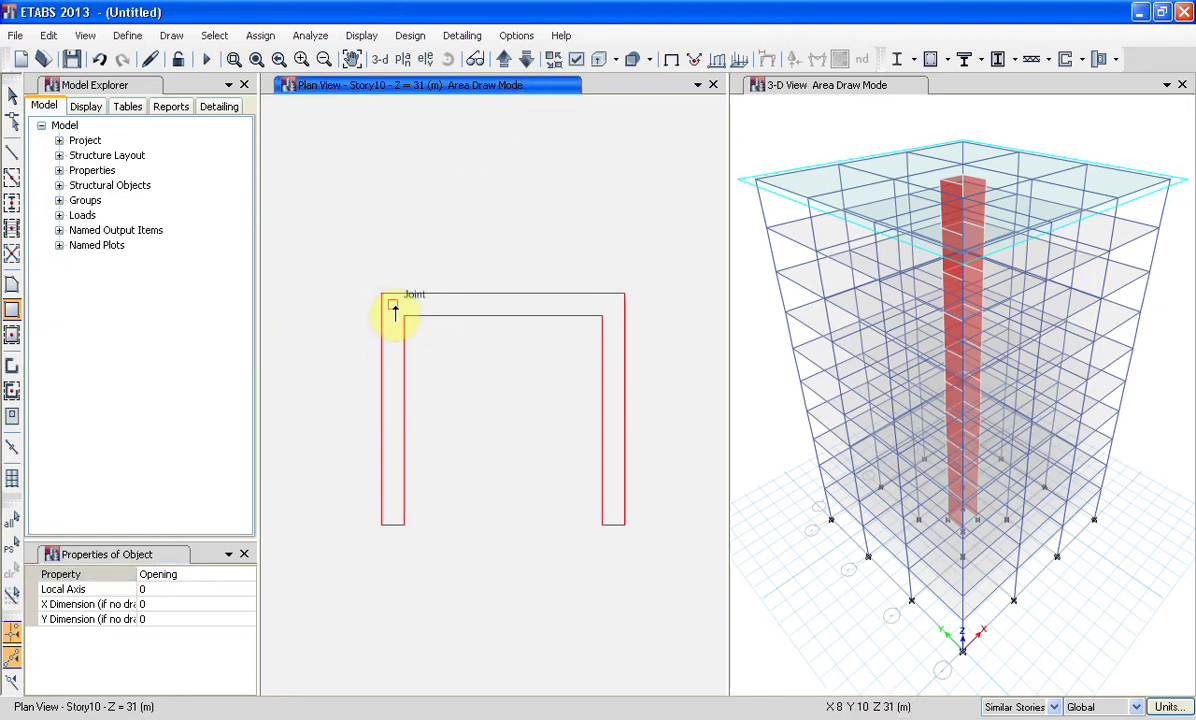
click(393, 306)
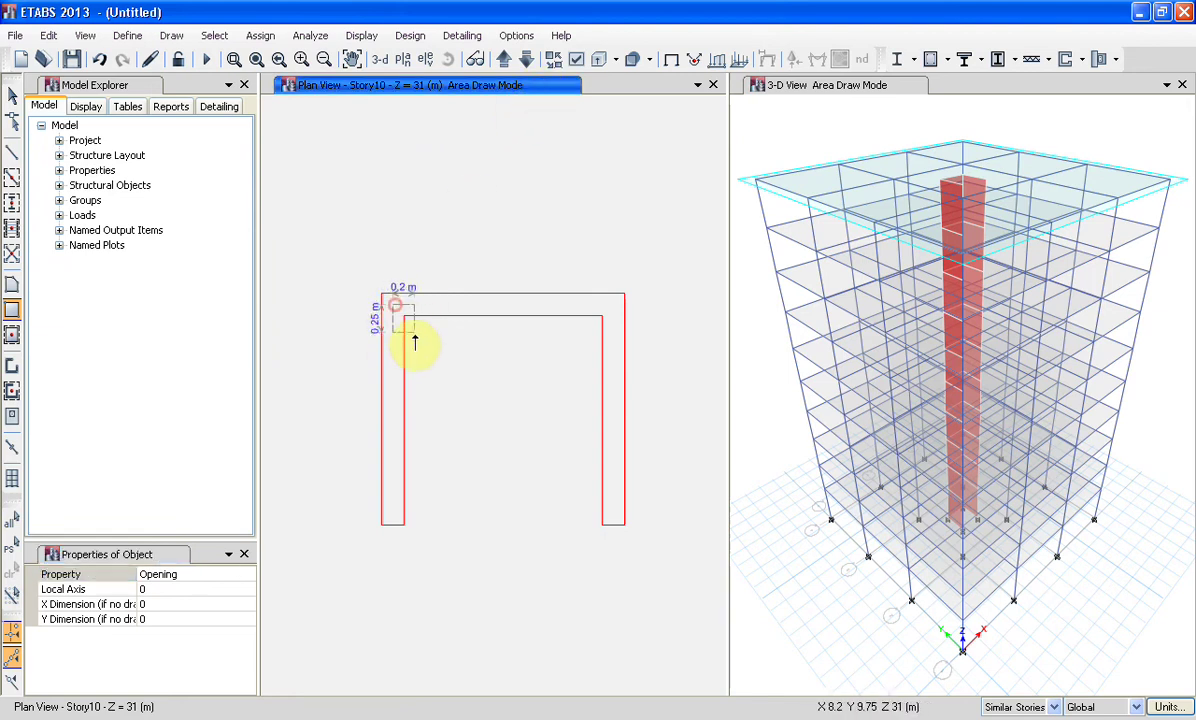
click(614, 525)
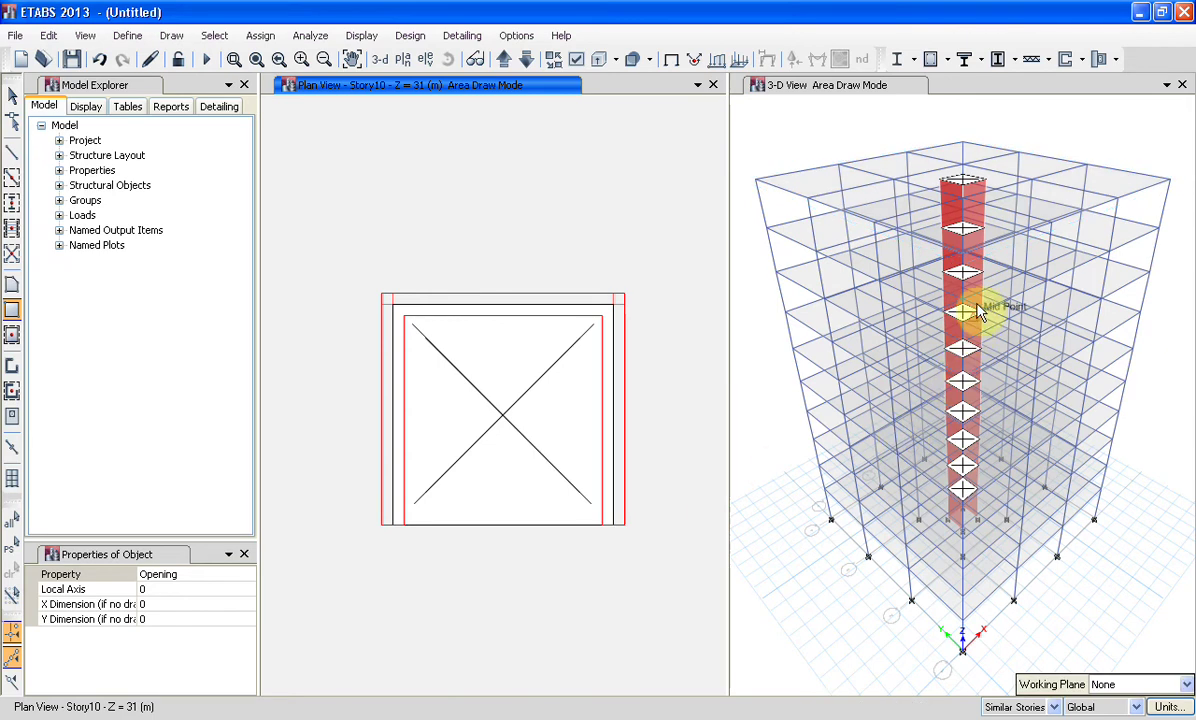